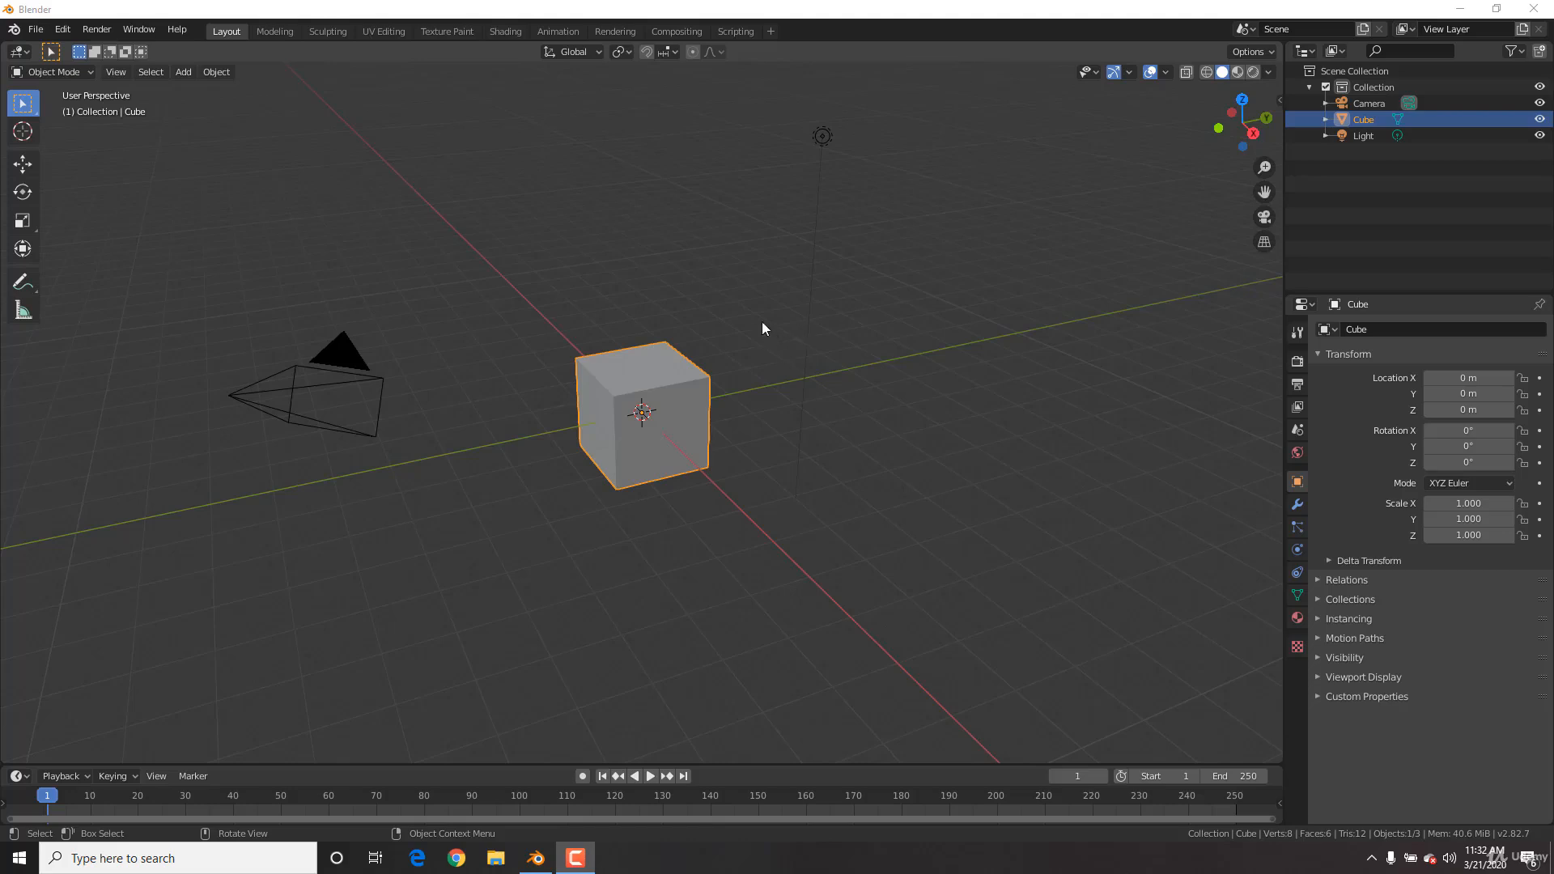
{"action": "middle_click_drag", "start_coordinate": [688, 336], "coordinate": [644, 318]}
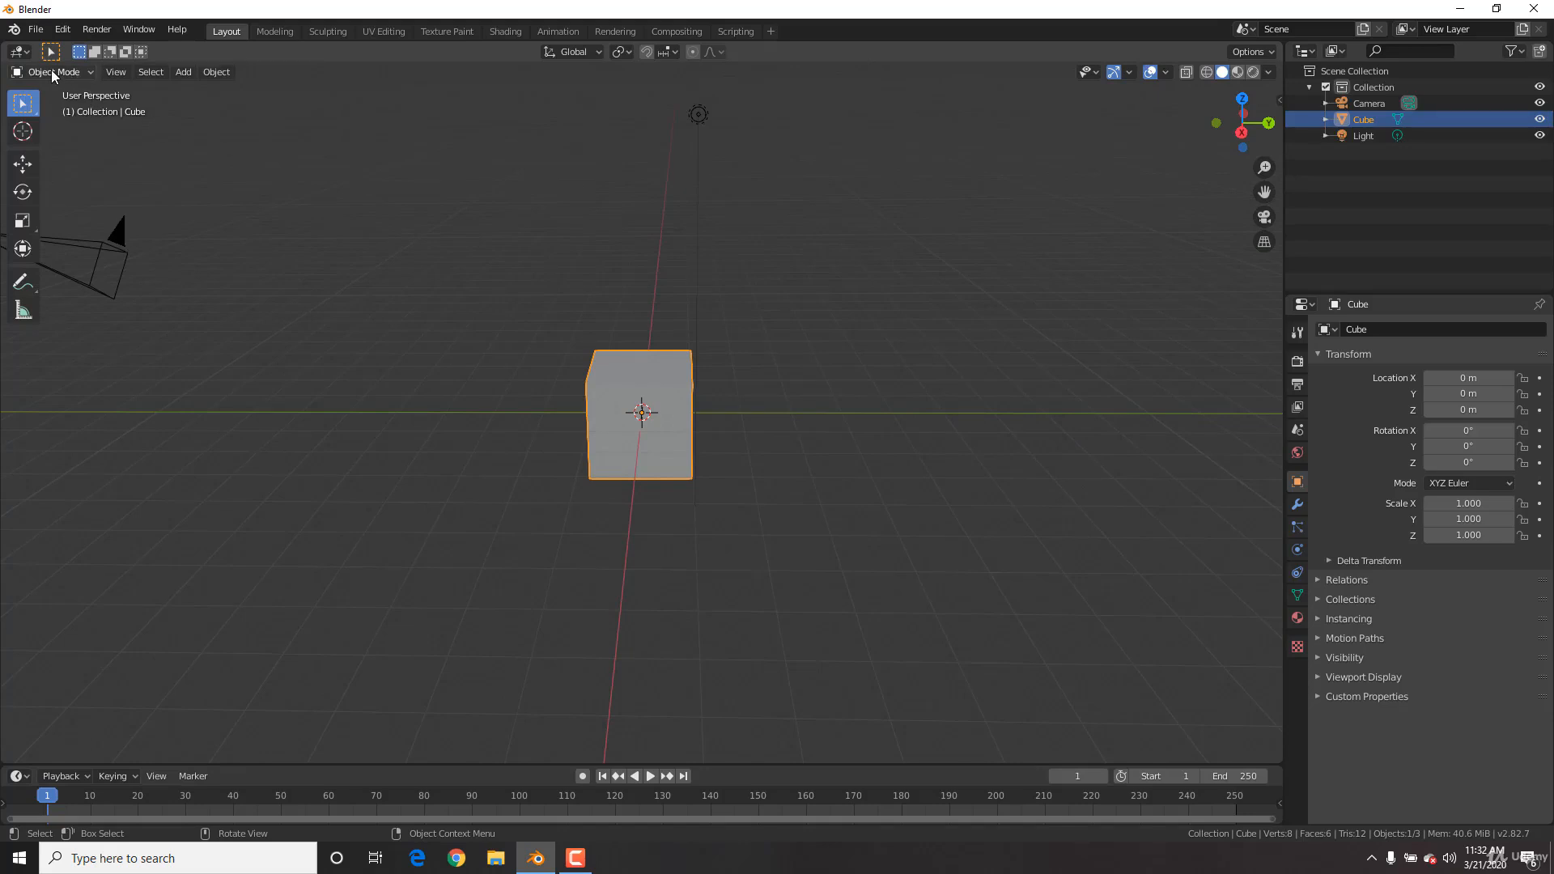
{"action": "key", "text": "g"}
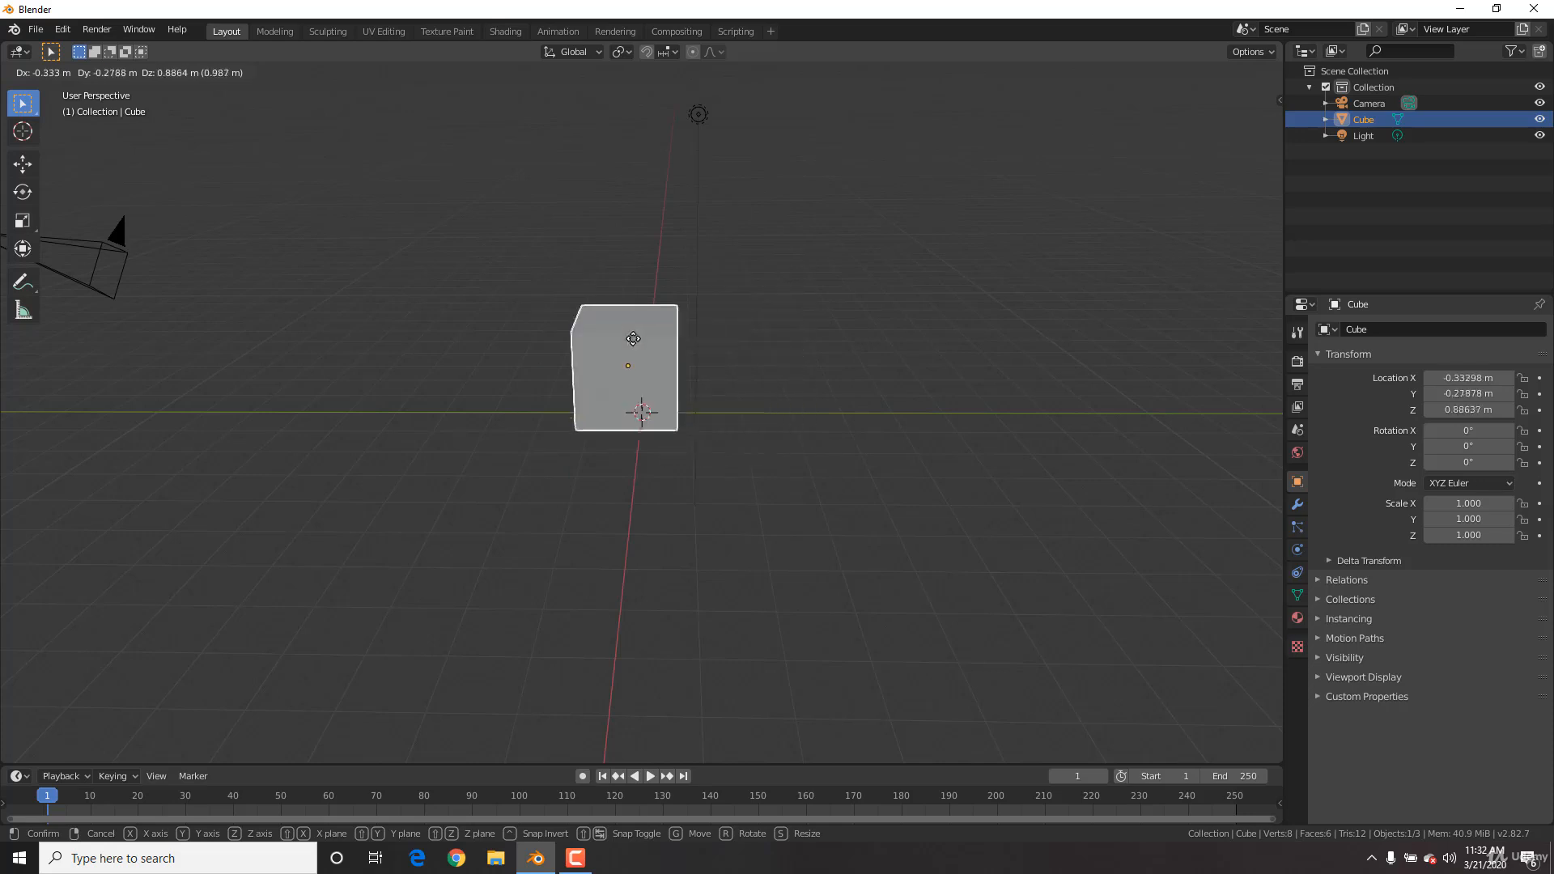
{"action": "key", "text": "Escape"}
{"action": "middle_click_drag", "start_coordinate": [679, 340], "coordinate": [683, 330]}
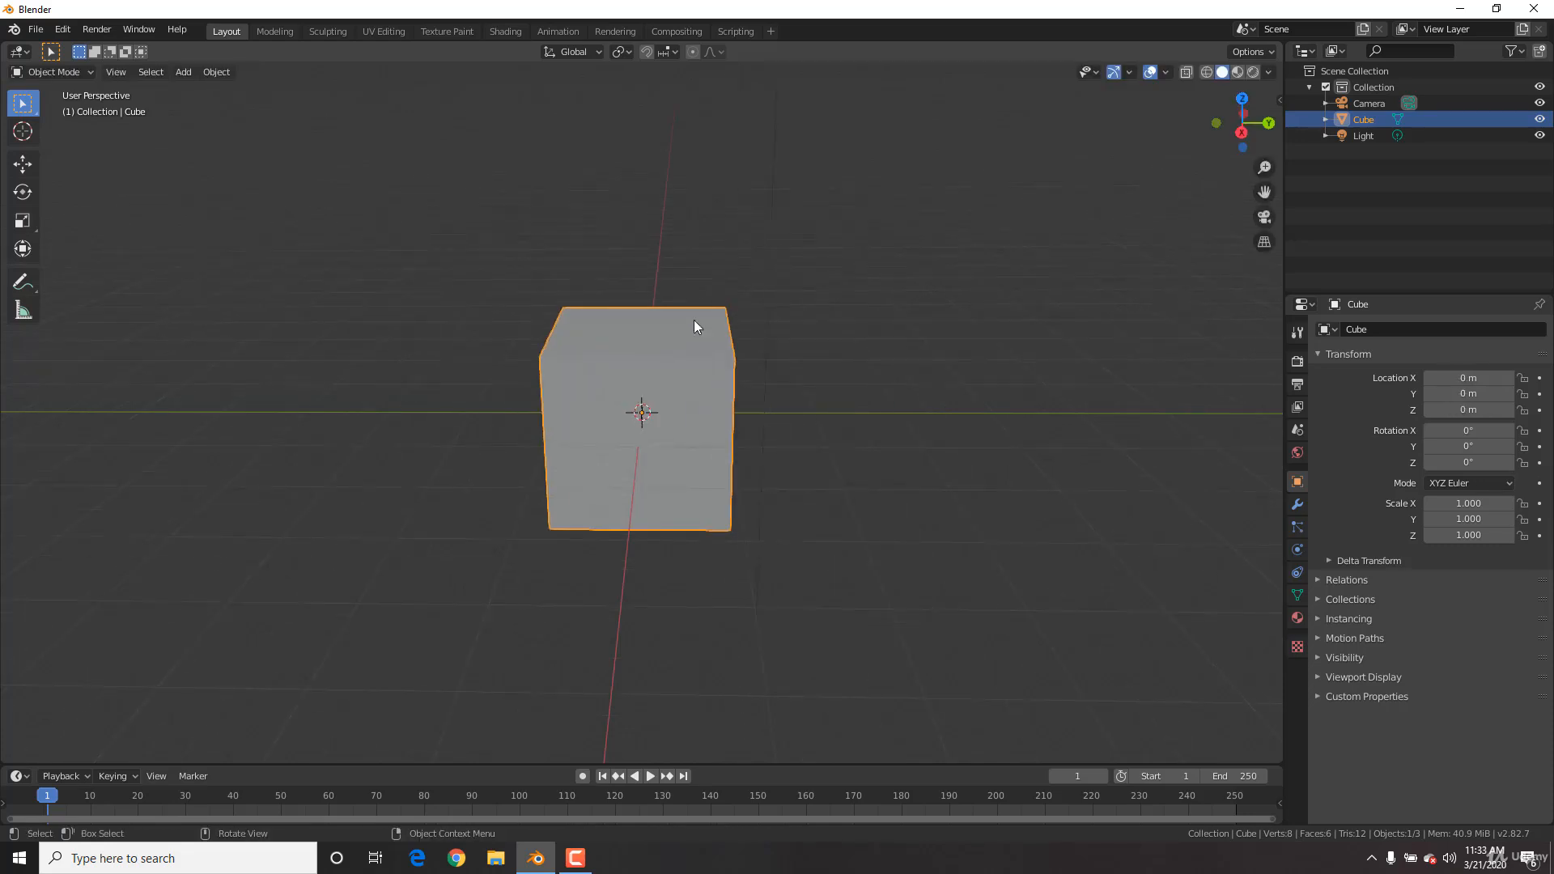
{"action": "middle_click_drag", "start_coordinate": [850, 337], "coordinate": [748, 354]}
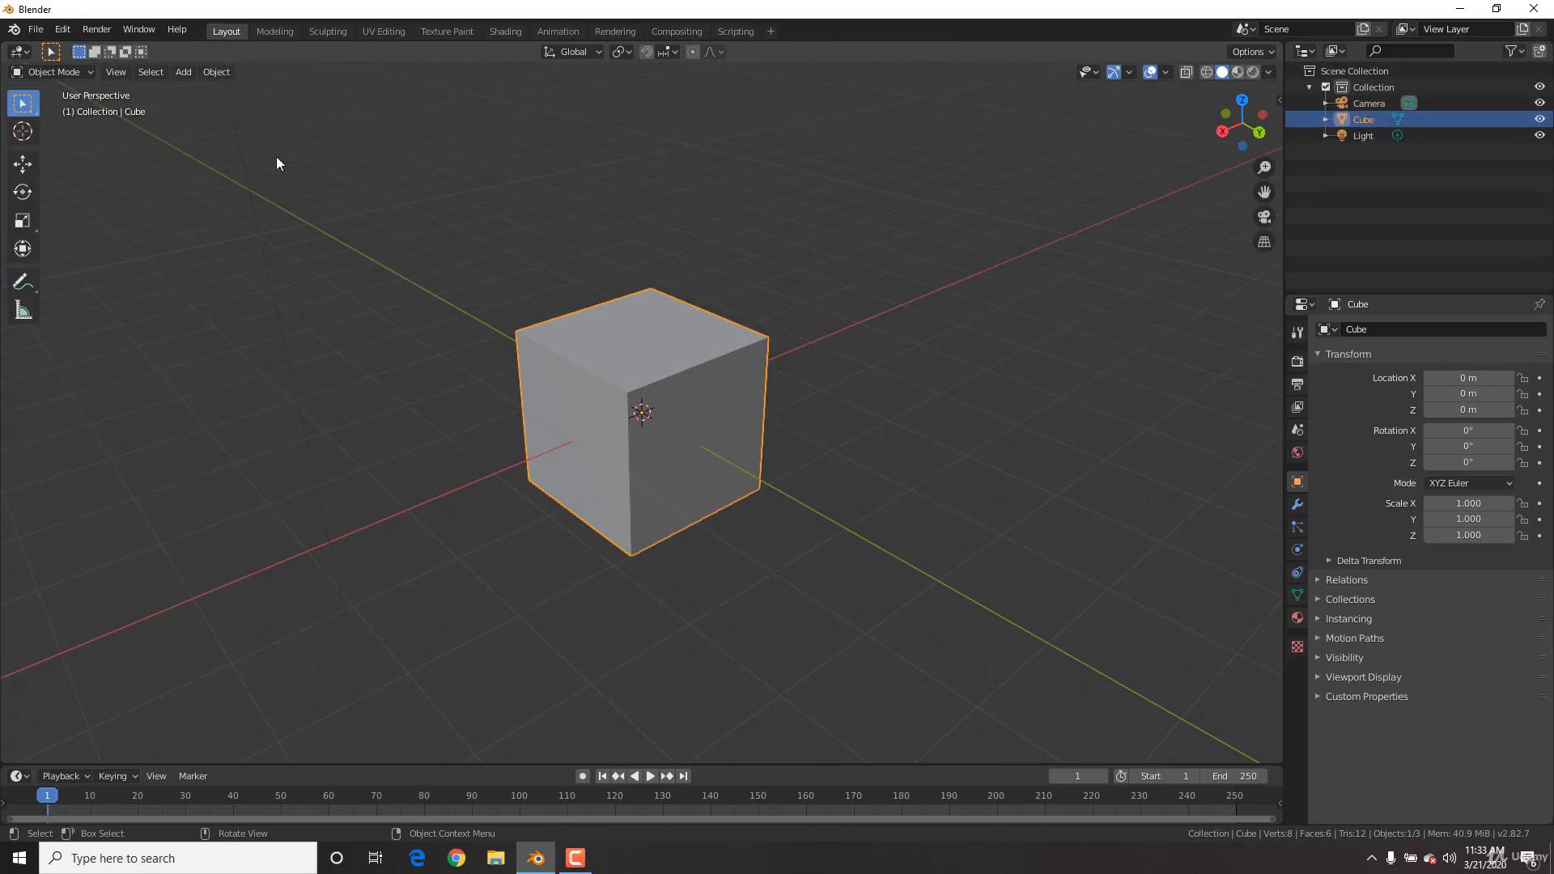
Step: Switch the default cube between Object Mode and Edit Mode, finishing in Edit Mode
{"action": "left_click", "coordinate": [65, 72]}
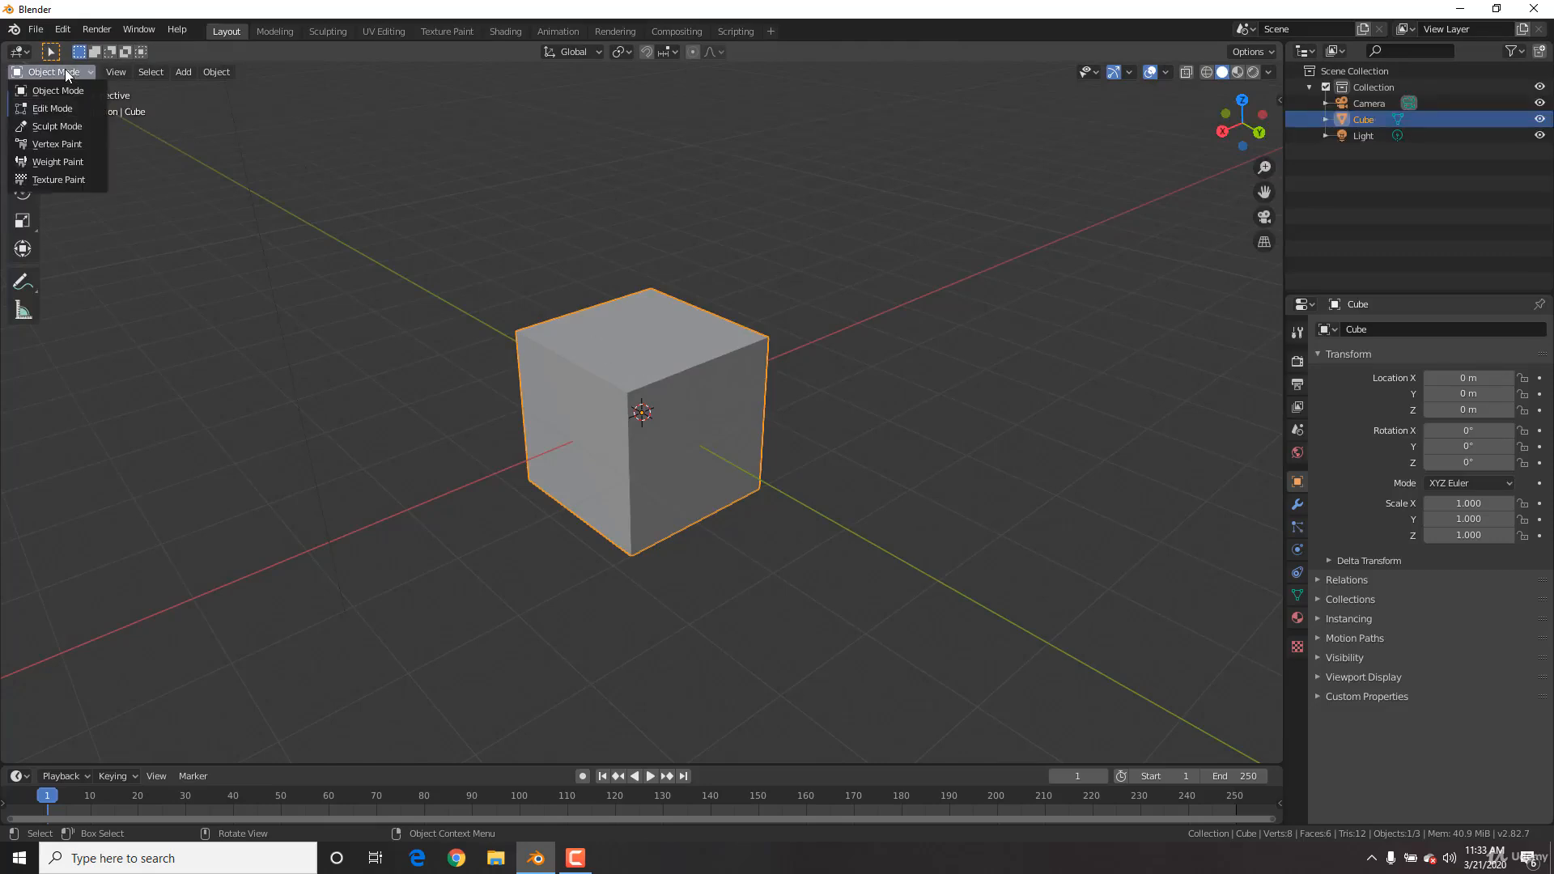
{"action": "left_click", "coordinate": [50, 111]}
{"action": "key", "text": "Tab"}
{"action": "key", "text": "Tab"}
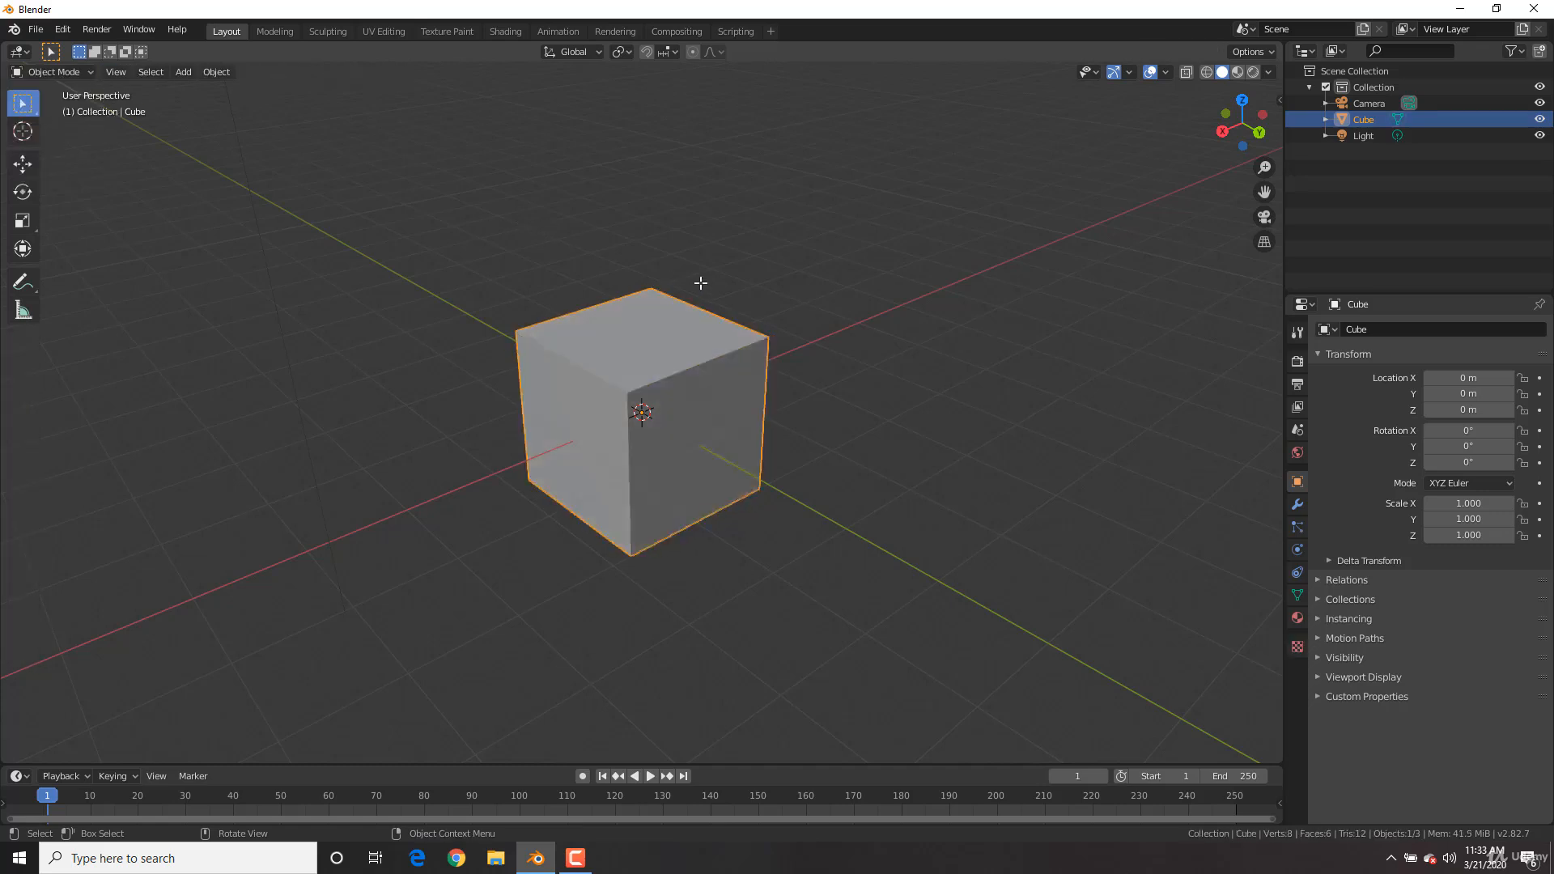
{"action": "key", "text": "Tab"}
{"action": "key", "text": "Tab"}
{"action": "key", "text": "Tab"}
{"action": "key", "text": "Tab"}
{"action": "key", "text": "Tab"}
{"action": "key", "text": "Tab"}
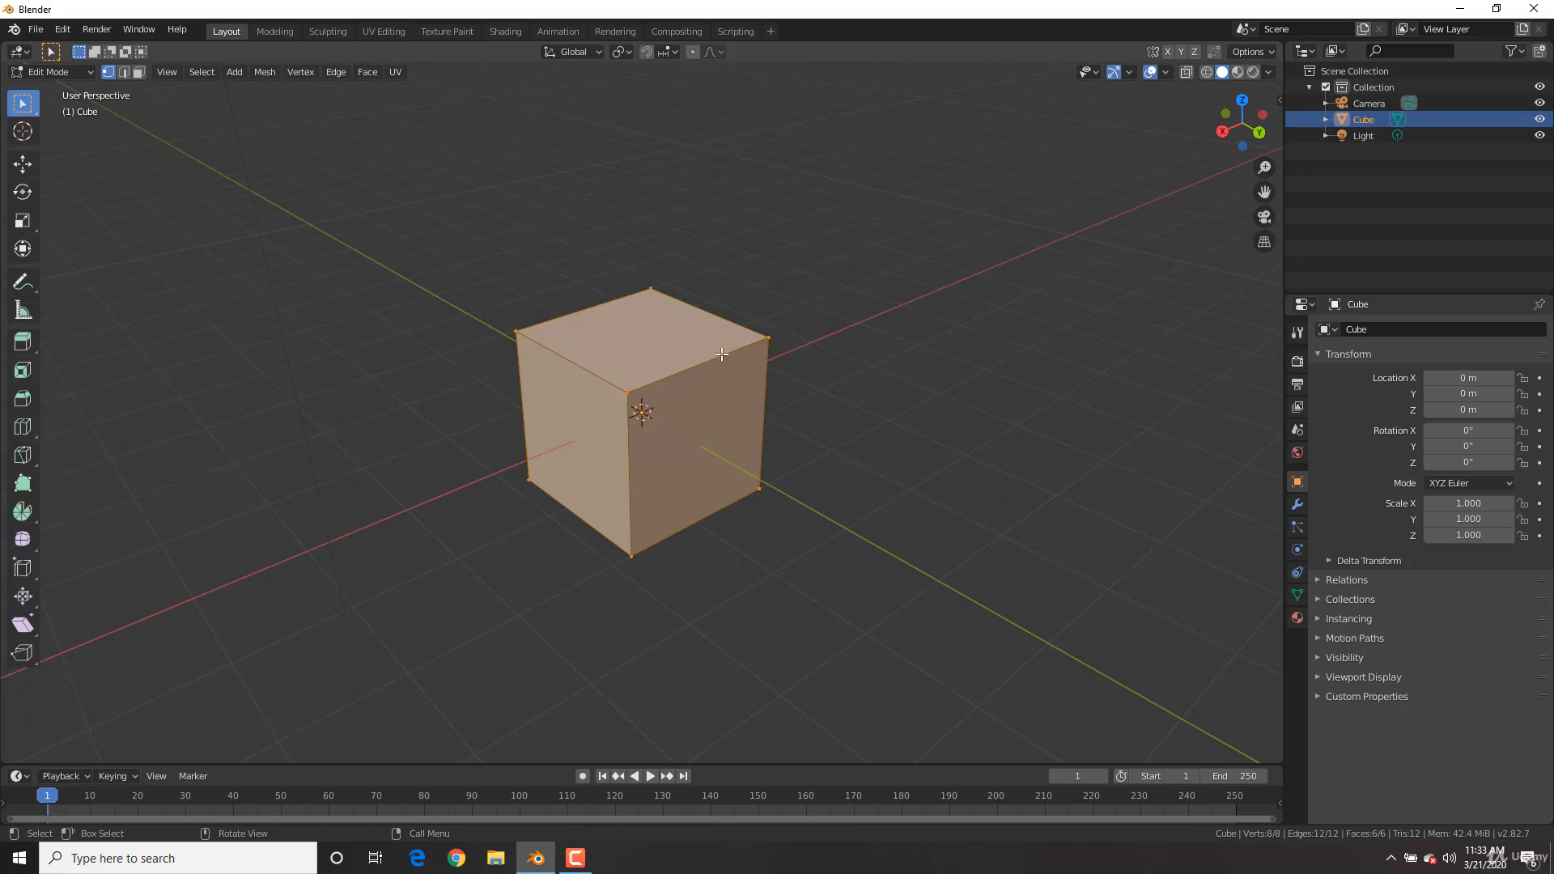
Step: Select a single top corner vertex of the cube and try moving it freely
{"action": "scroll", "coordinate": [718, 354], "scroll_direction": "up", "scroll_amount": 2}
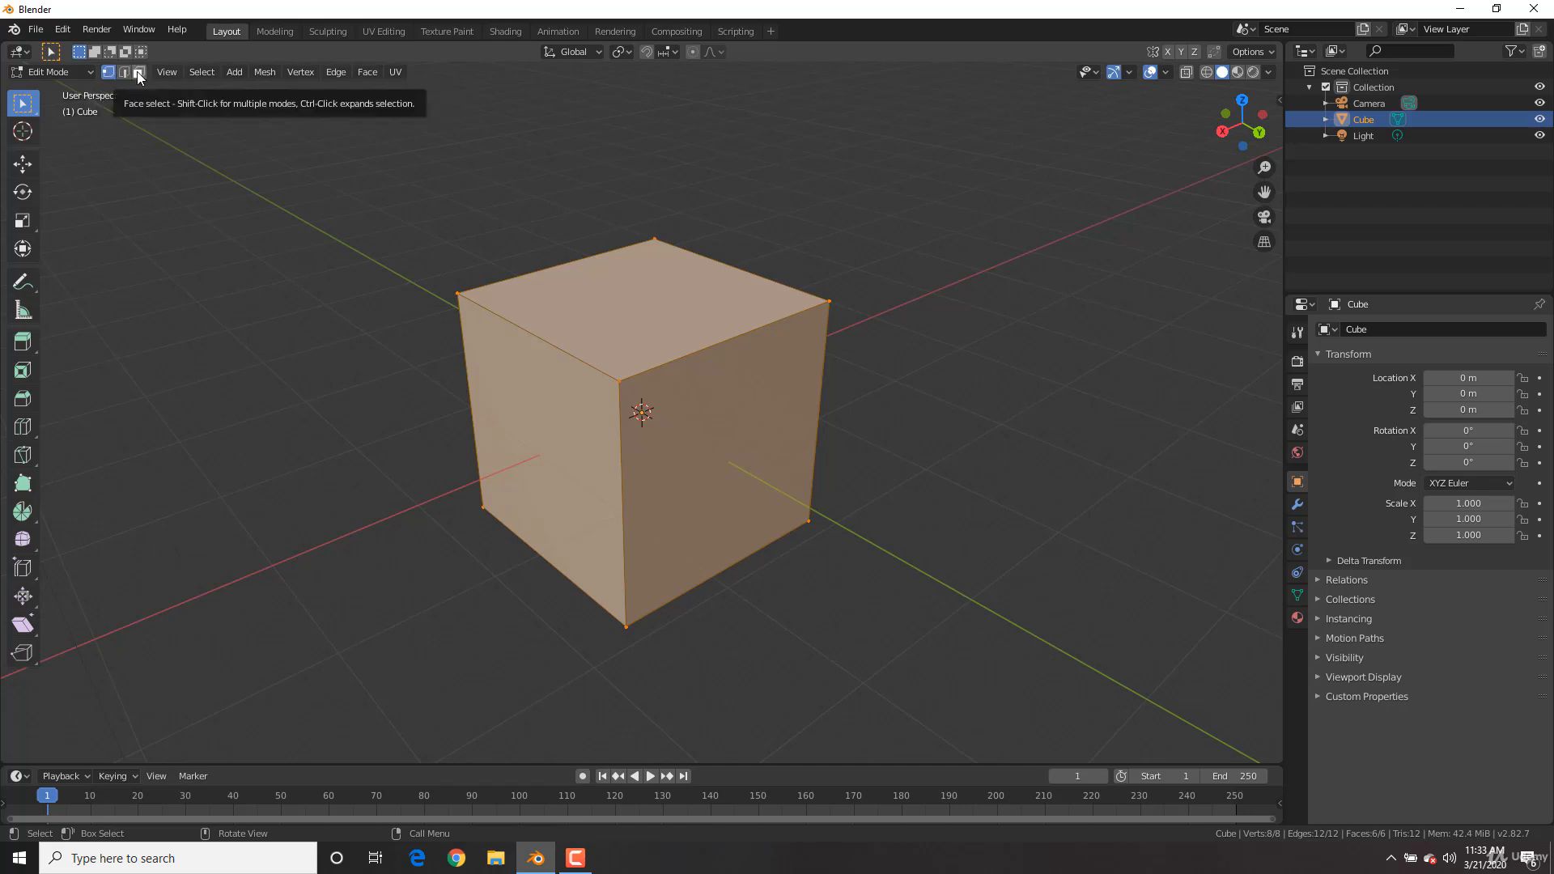
{"action": "left_click", "coordinate": [826, 301]}
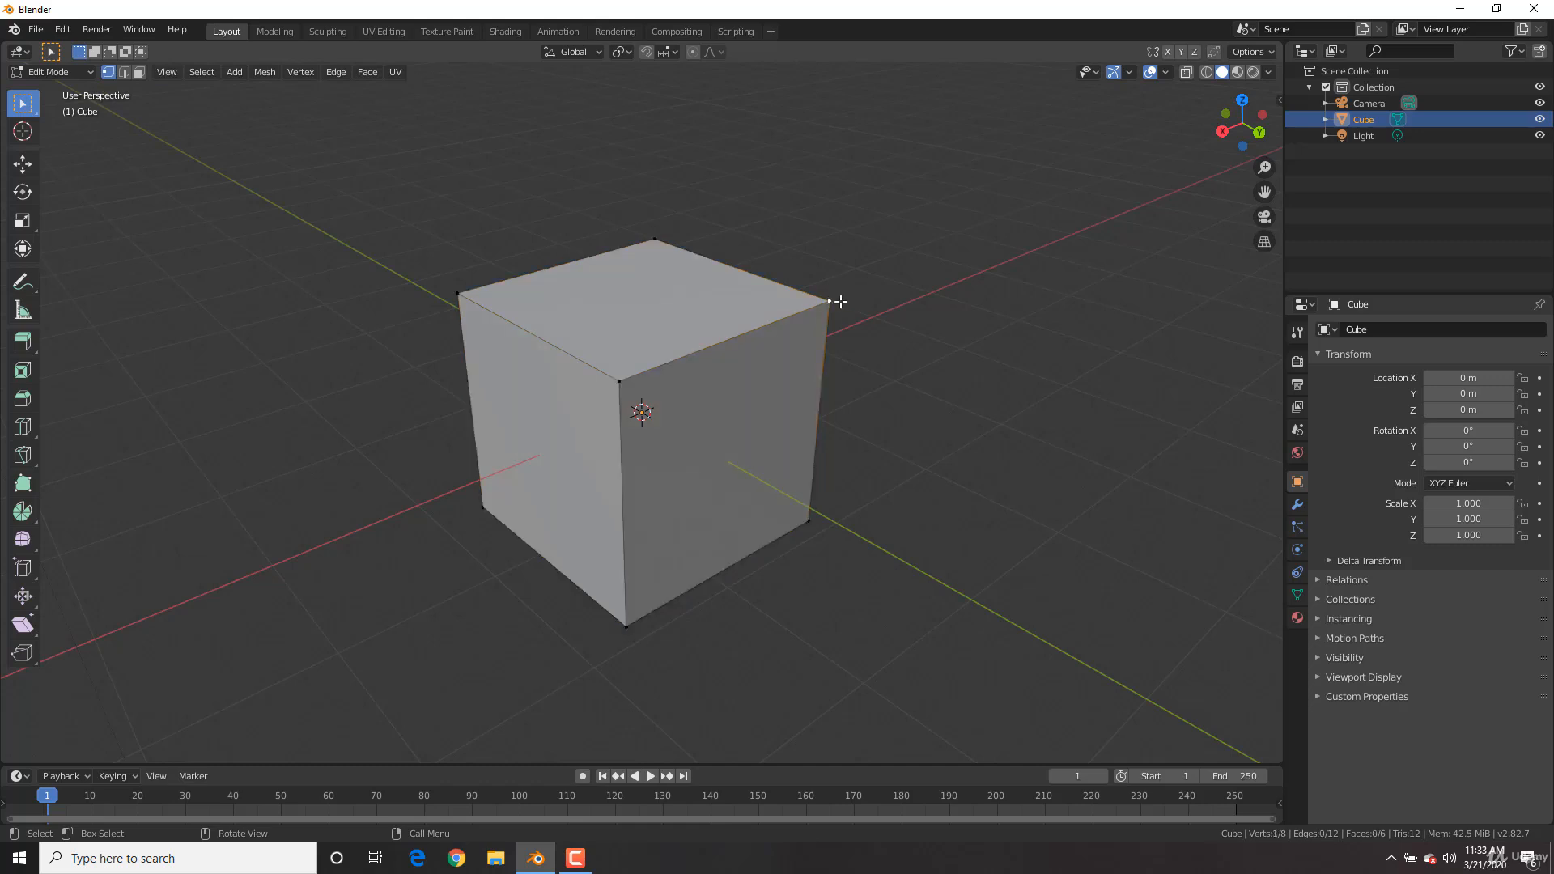
{"action": "key", "text": "g"}
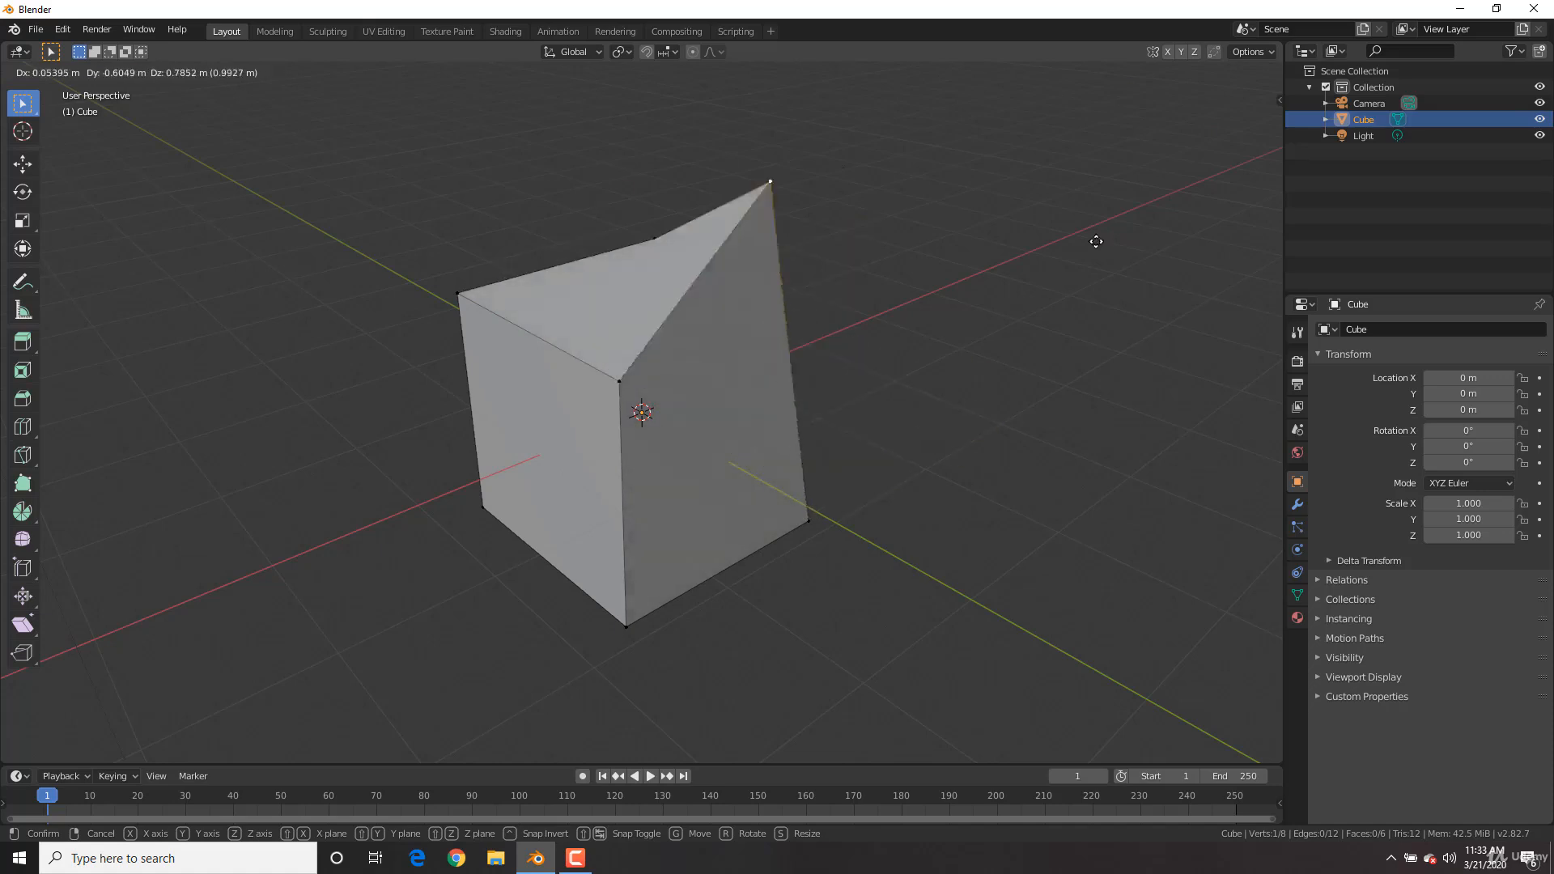
{"action": "right_click", "coordinate": [932, 259]}
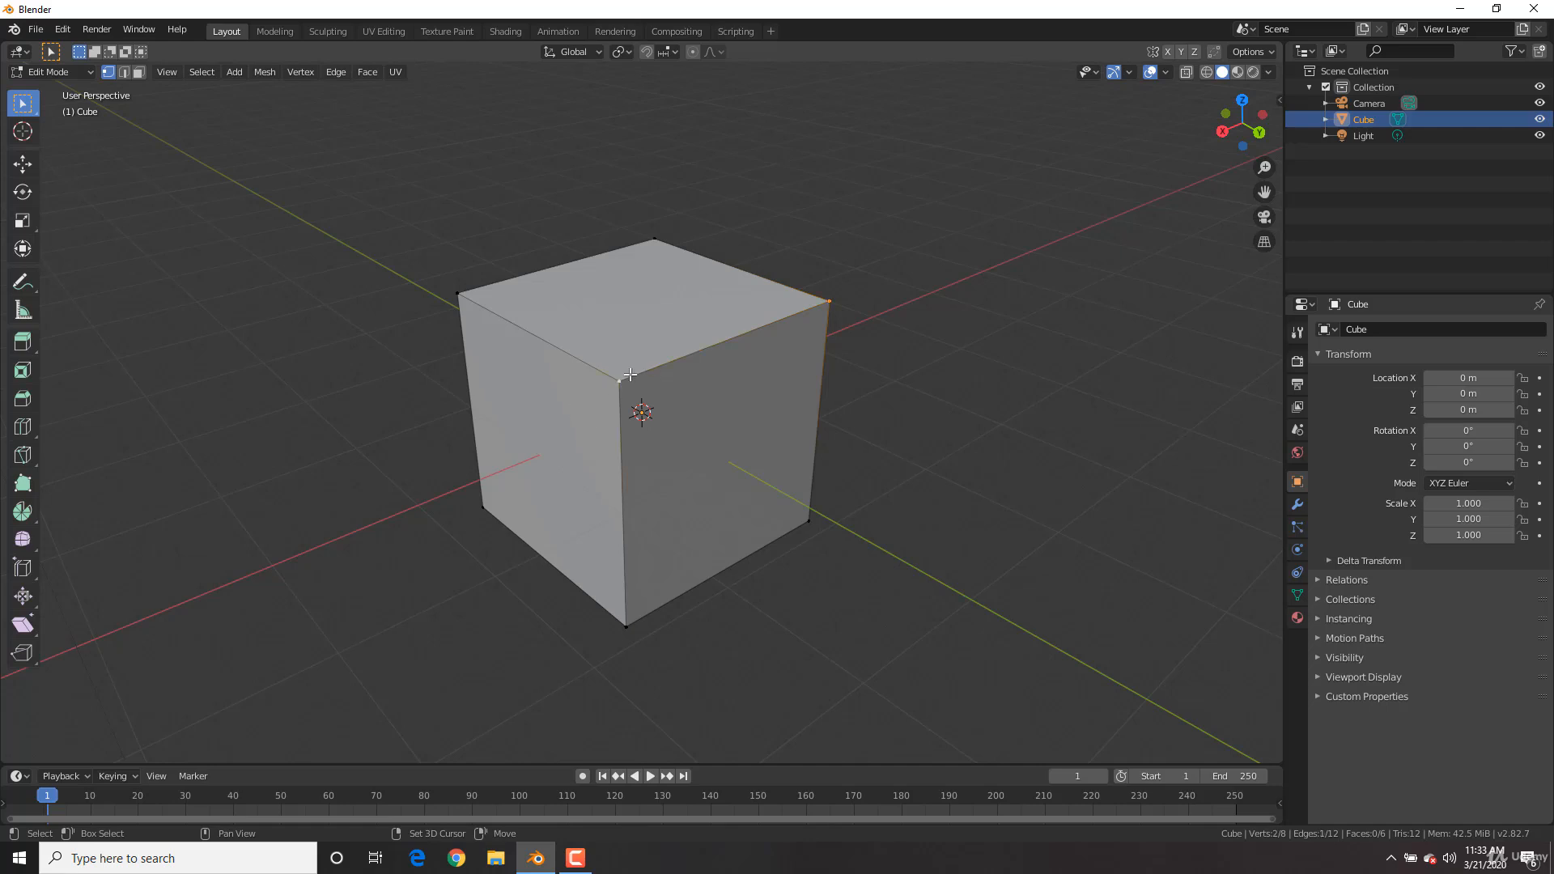
Step: Try moving, rotating and scaling the two vertices of the cube's top edge
{"action": "key", "text": "g"}
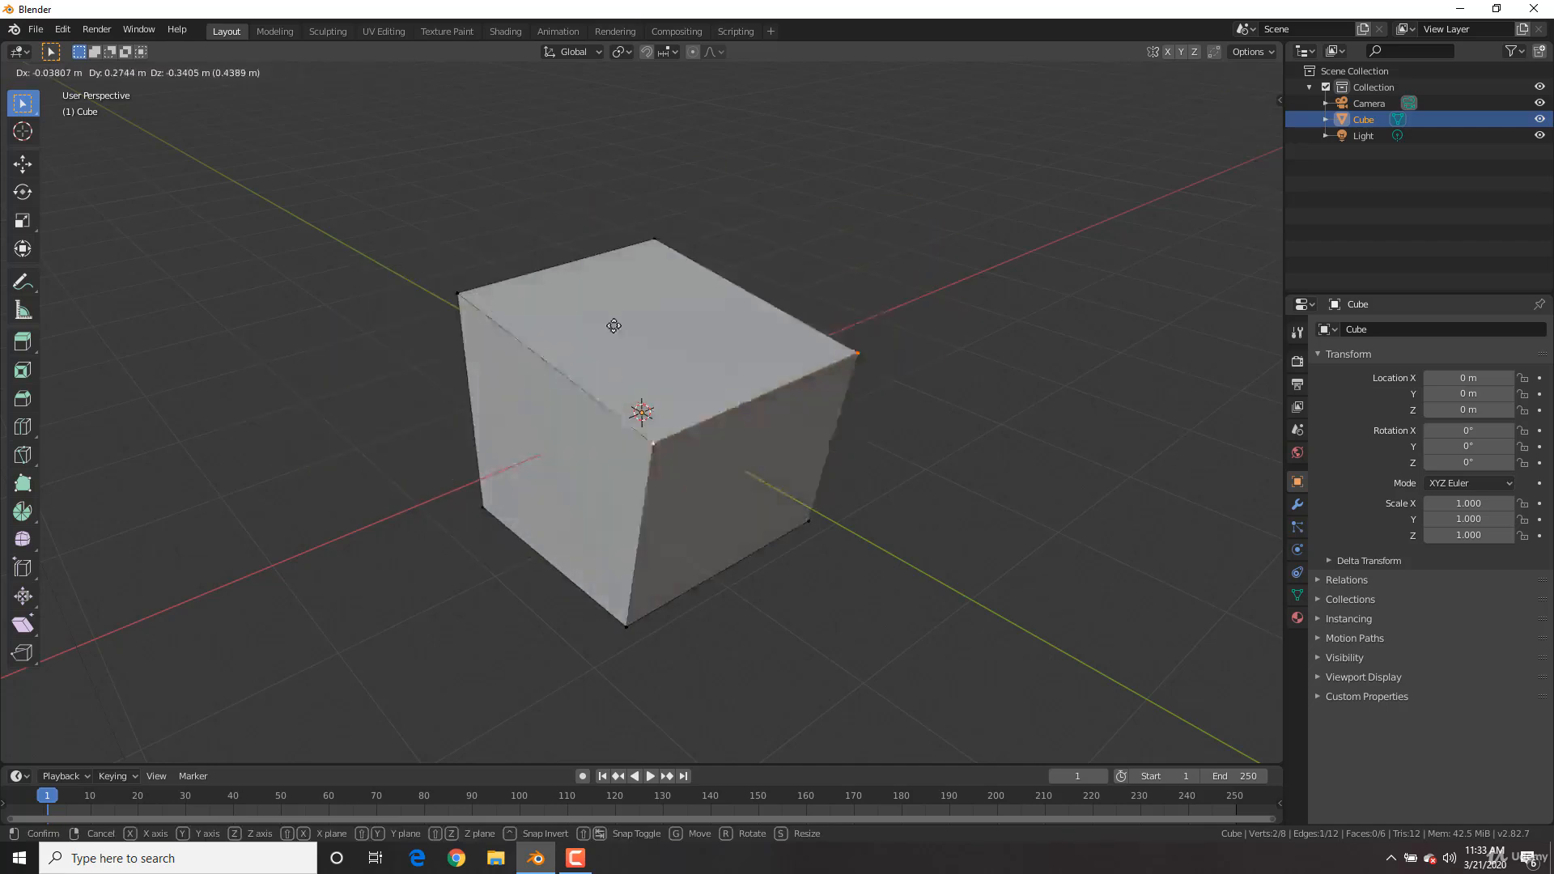
{"action": "right_click", "coordinate": [835, 284]}
{"action": "key", "text": "r"}
{"action": "right_click", "coordinate": [680, 396]}
{"action": "key", "text": "s"}
{"action": "right_click", "coordinate": [980, 427]}
{"action": "key", "text": "g"}
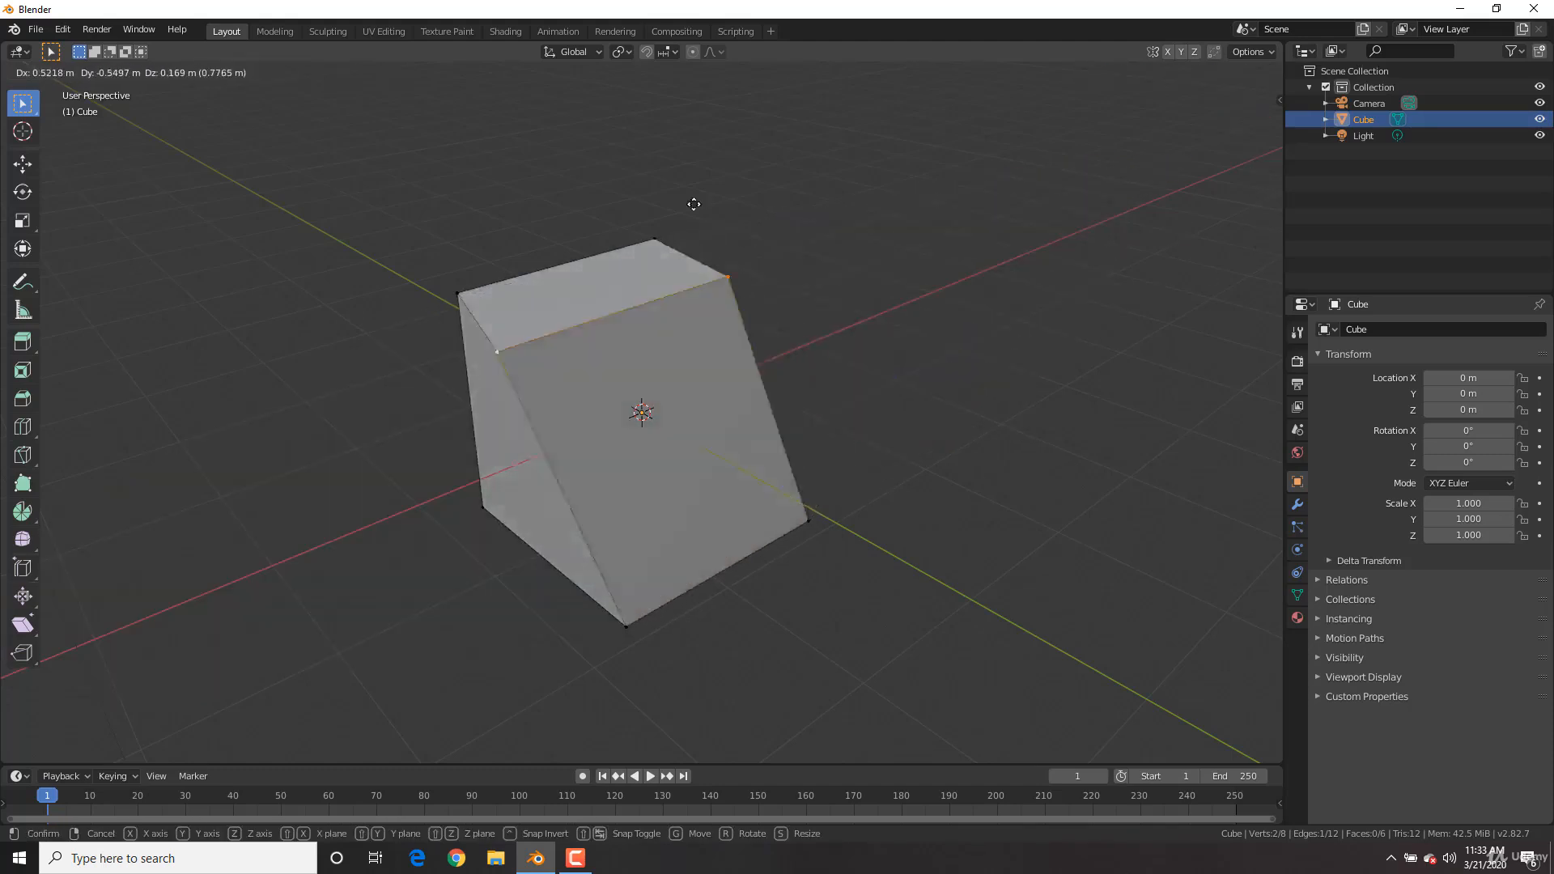
{"action": "right_click", "coordinate": [784, 381]}
Step: Move the two selected top-edge vertices down and inward by about 1.9 m, bending the cube into an L-like wedge
{"action": "middle_click_drag", "start_coordinate": [784, 381], "coordinate": [896, 315]}
{"action": "key", "text": "g"}
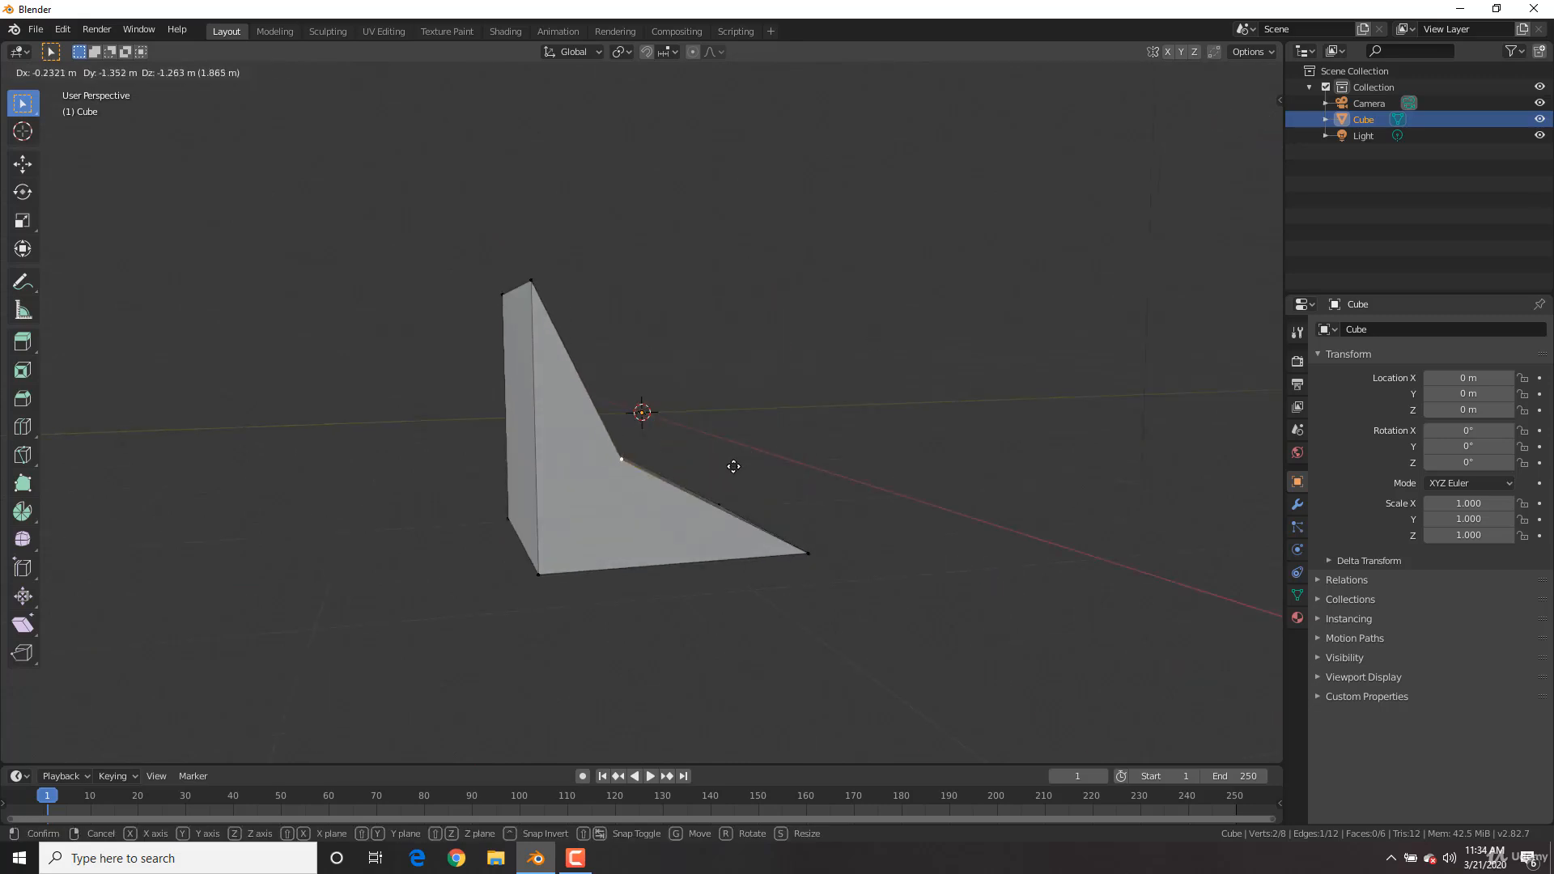
{"action": "left_click", "coordinate": [731, 461]}
{"action": "middle_click_drag", "start_coordinate": [839, 384], "coordinate": [792, 389]}
{"action": "key", "text": "Tab"}
{"action": "key", "text": "Tab"}
Step: Switch to edge selection, select the wedge's uppermost edge and try moving it
{"action": "left_click", "coordinate": [124, 73]}
{"action": "left_click", "coordinate": [505, 288]}
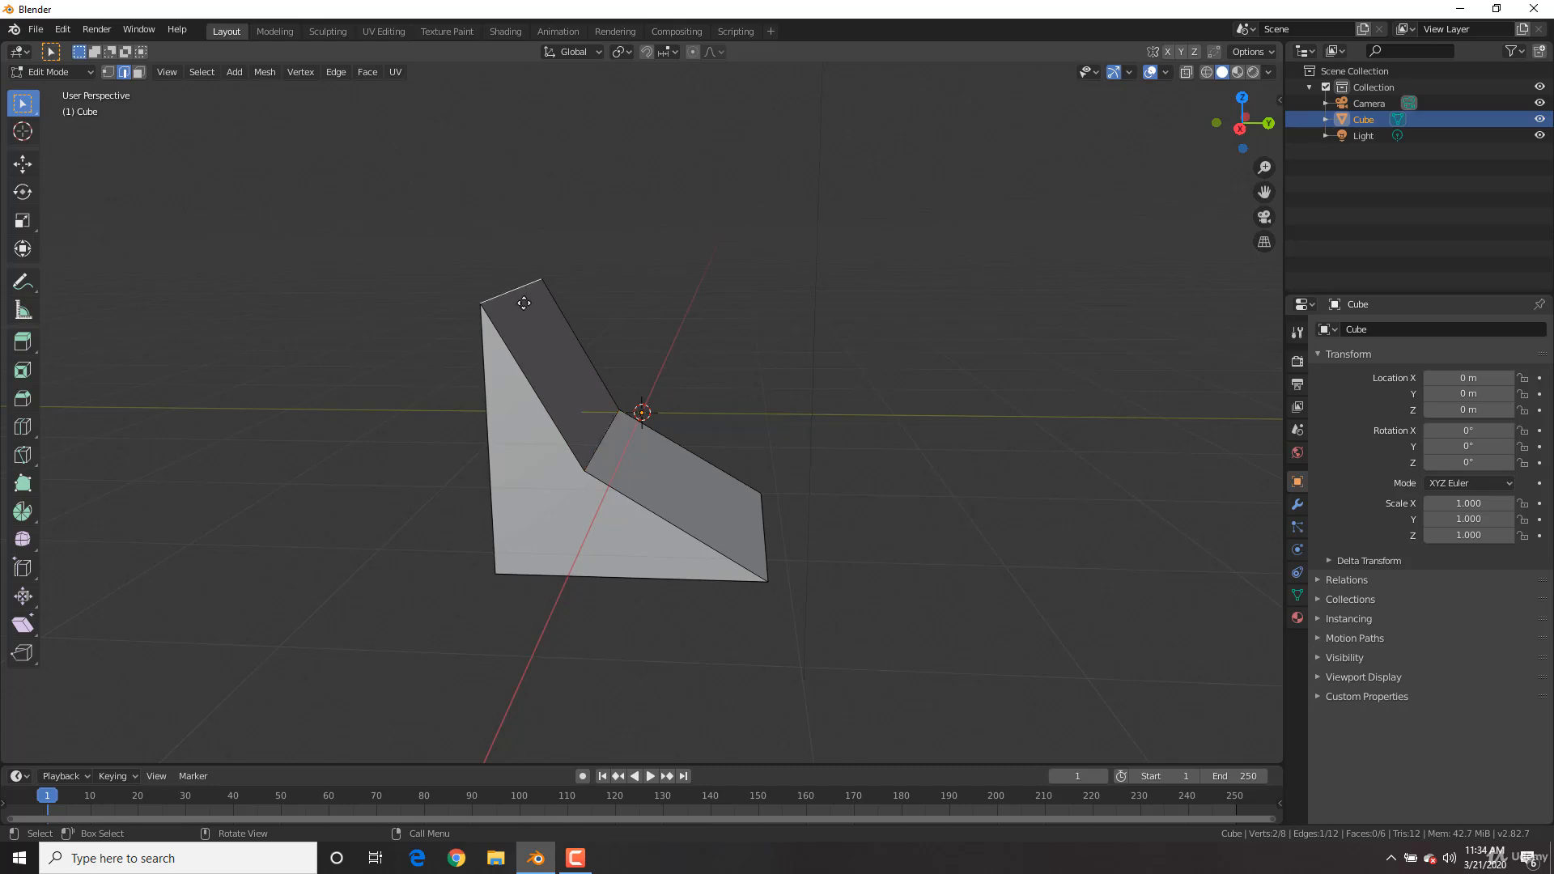
{"action": "key", "text": "g"}
{"action": "right_click", "coordinate": [475, 282]}
{"action": "middle_click_drag", "start_coordinate": [562, 271], "coordinate": [507, 273]}
{"action": "key", "text": "g"}
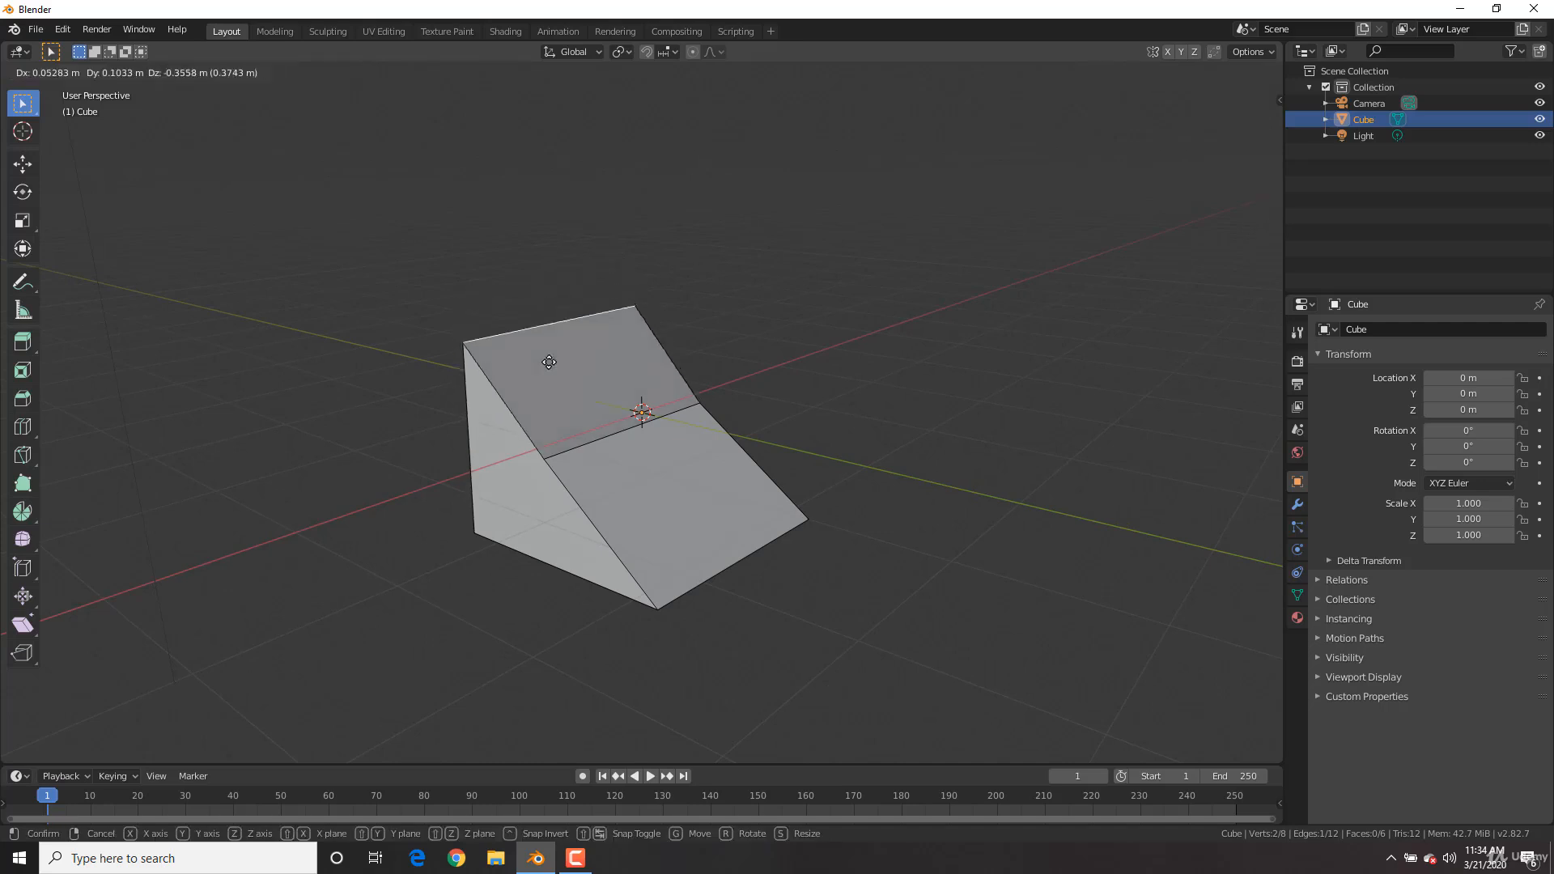
{"action": "right_click", "coordinate": [572, 317]}
Step: Switch to vertex selection, select both end vertices of the uppermost edge and try moving them together
{"action": "left_click", "coordinate": [107, 72]}
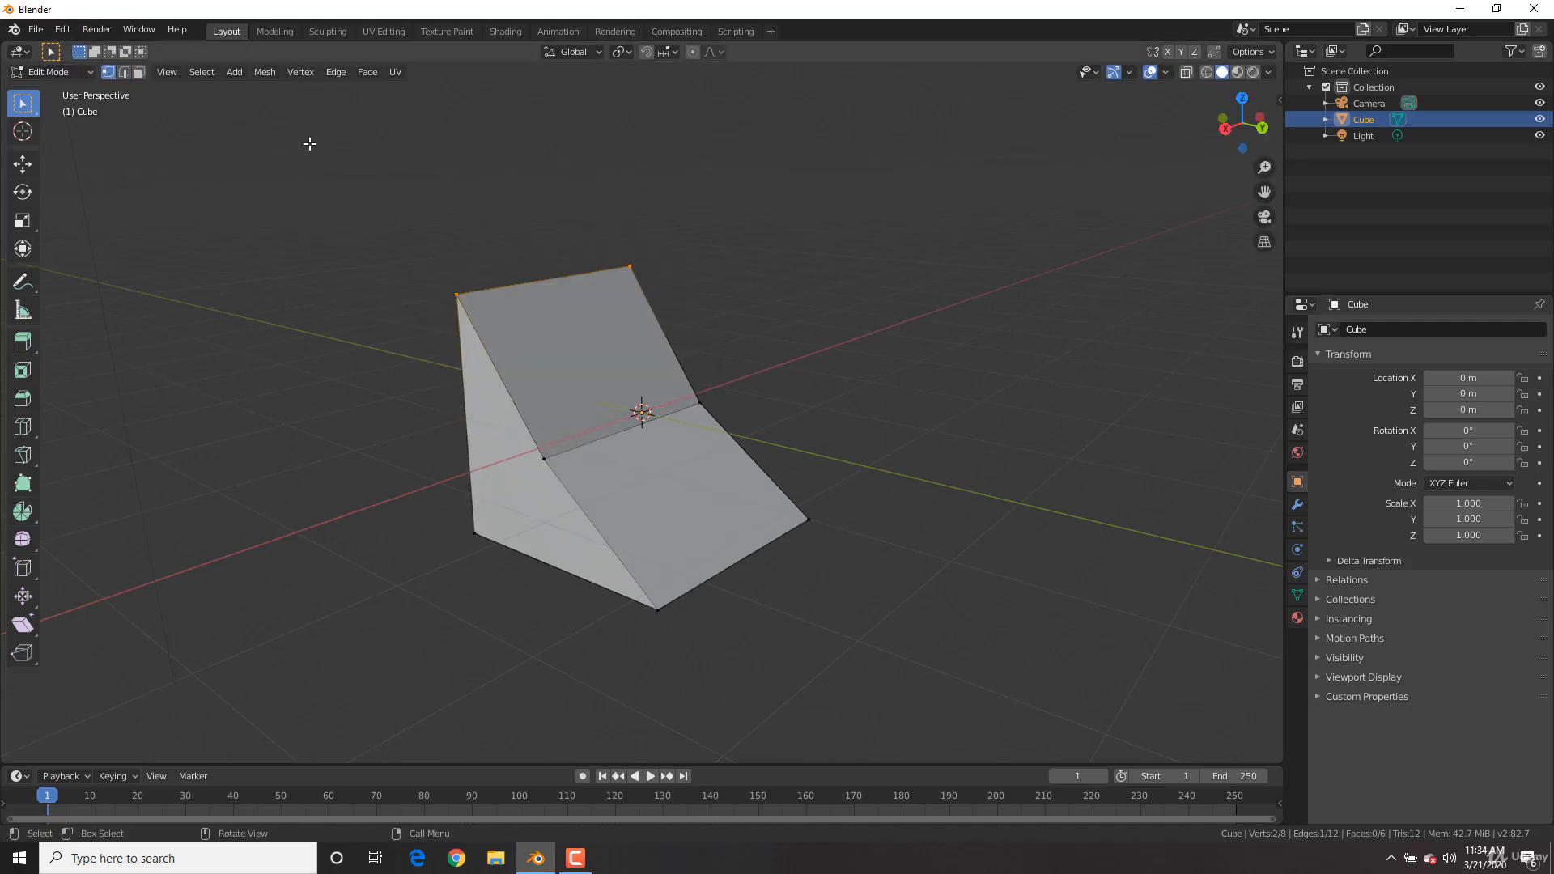
{"action": "left_click", "coordinate": [457, 294]}
{"action": "left_click", "coordinate": [627, 264], "text": "shift"}
{"action": "key", "text": "g"}
{"action": "right_click", "coordinate": [570, 341]}
Step: Switch to face selection and select the lower sloped face of the wedge
{"action": "left_click", "coordinate": [138, 72]}
{"action": "left_click", "coordinate": [560, 327]}
{"action": "left_click", "coordinate": [626, 498]}
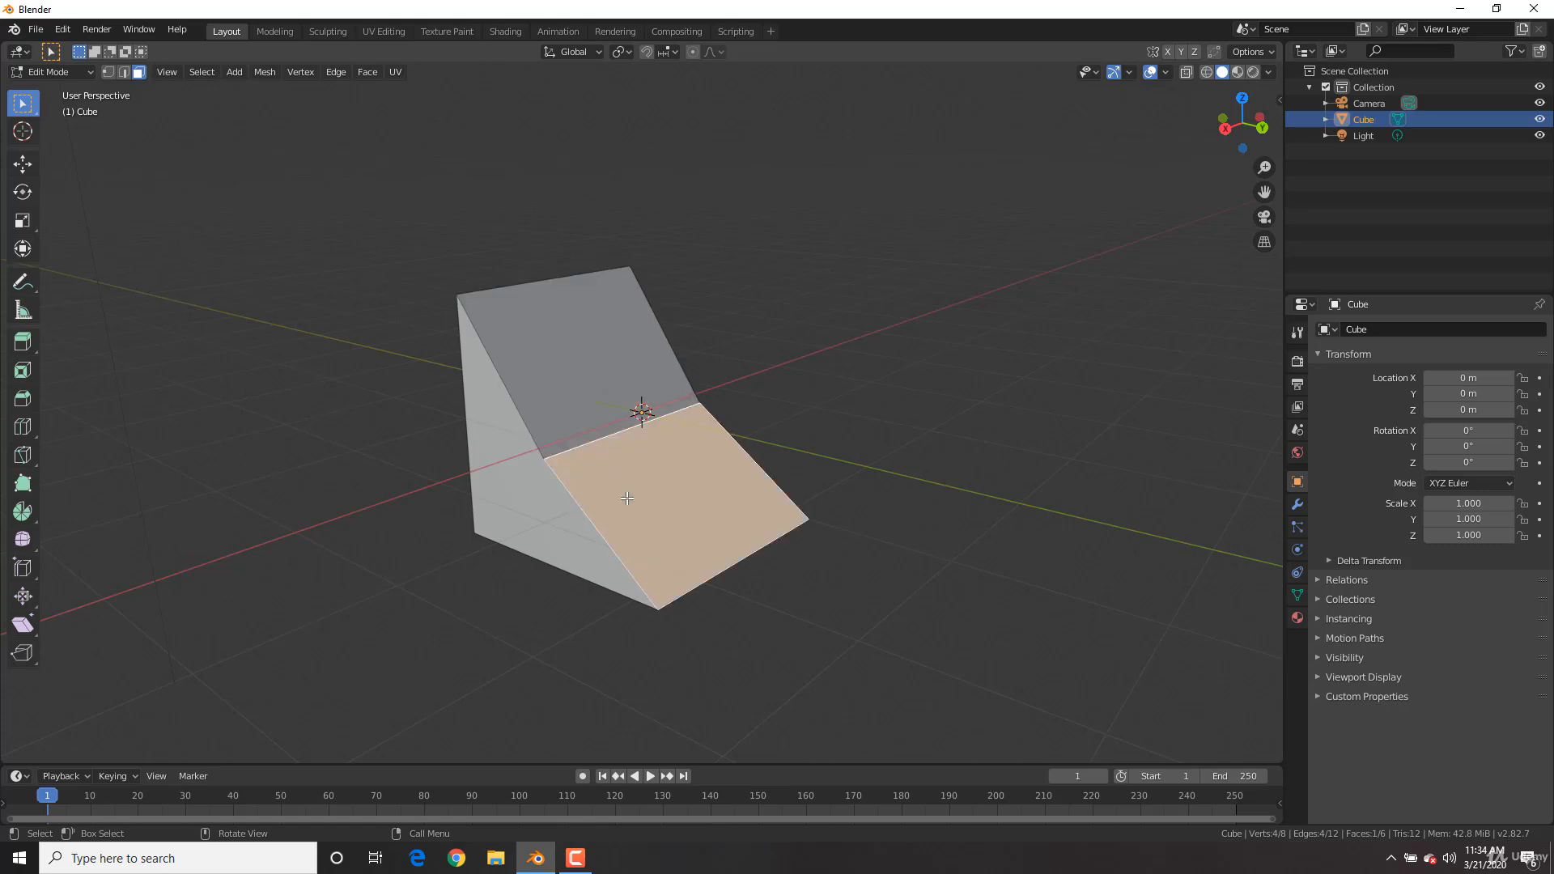
Step: Try moving the selected lower sloped face freely upward
{"action": "key", "text": "g"}
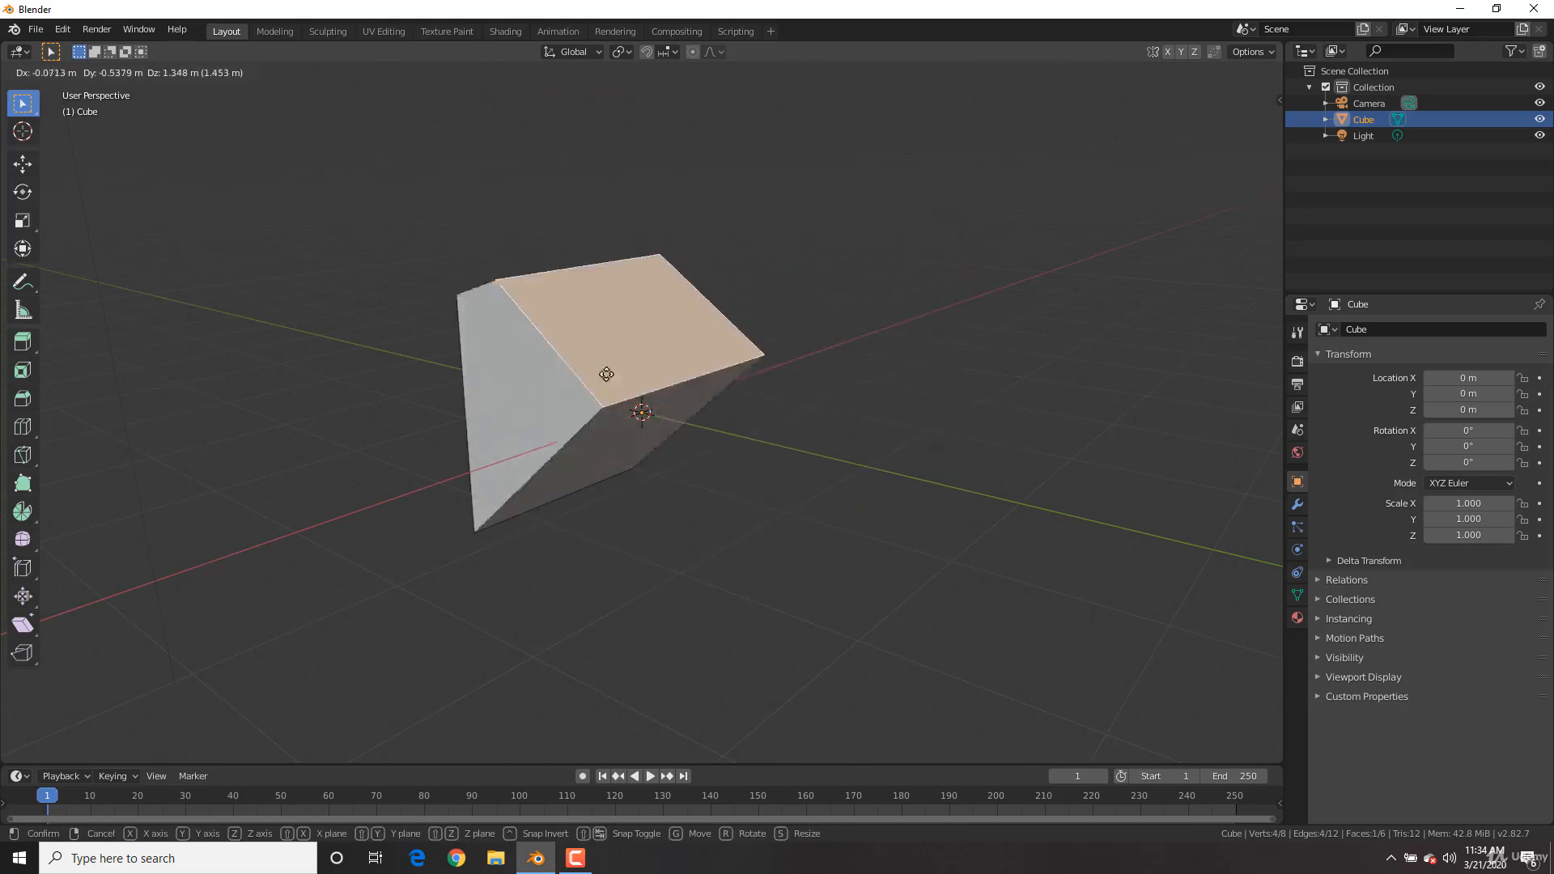
{"action": "right_click", "coordinate": [748, 407]}
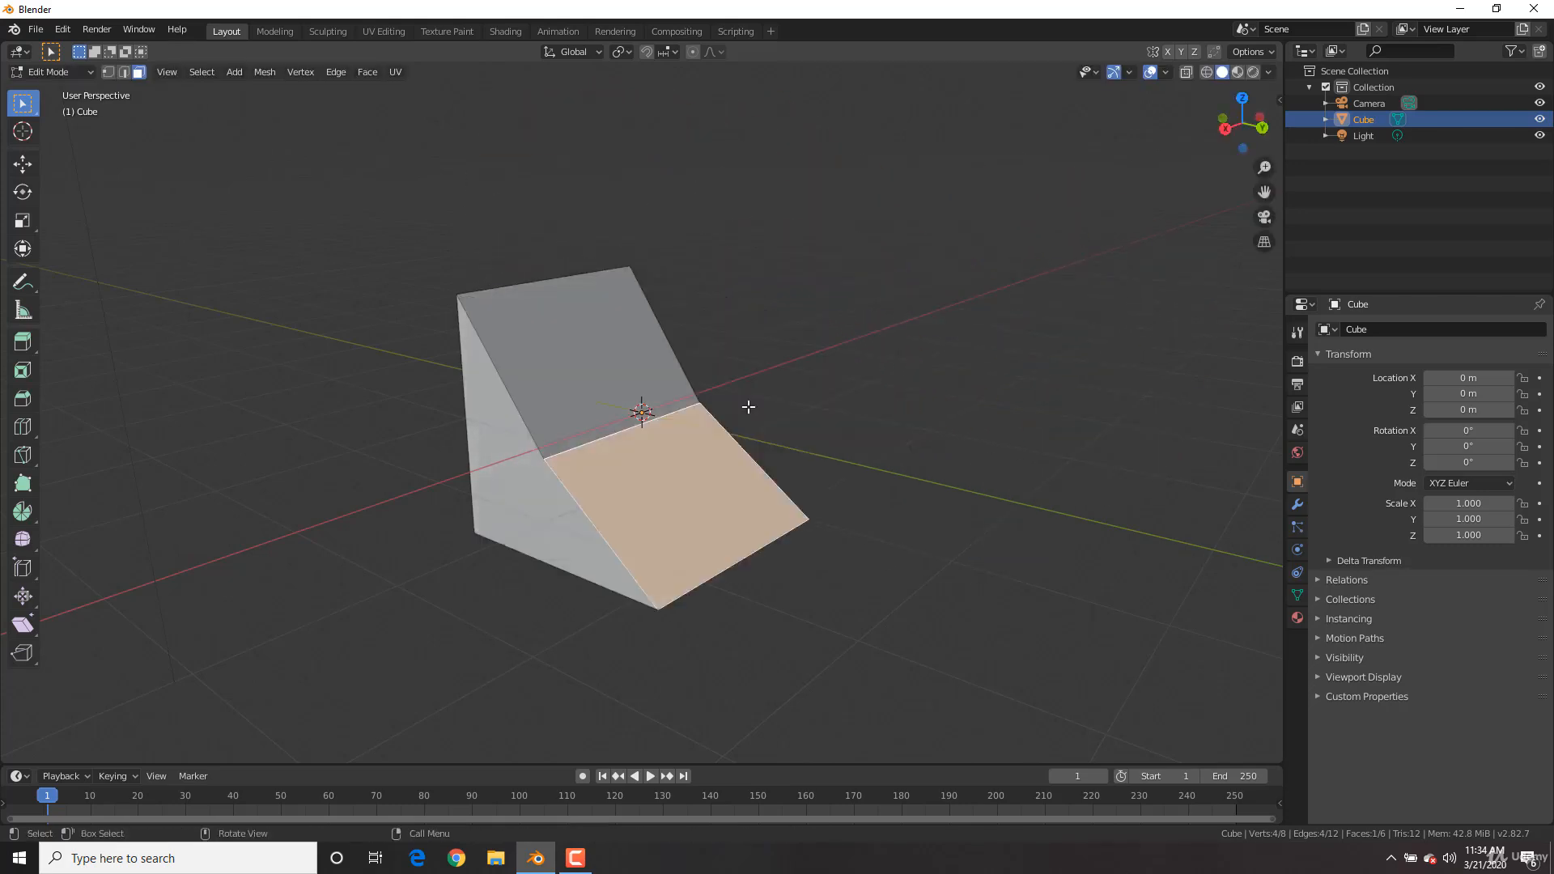
{"action": "middle_click_drag", "start_coordinate": [619, 393], "coordinate": [745, 376]}
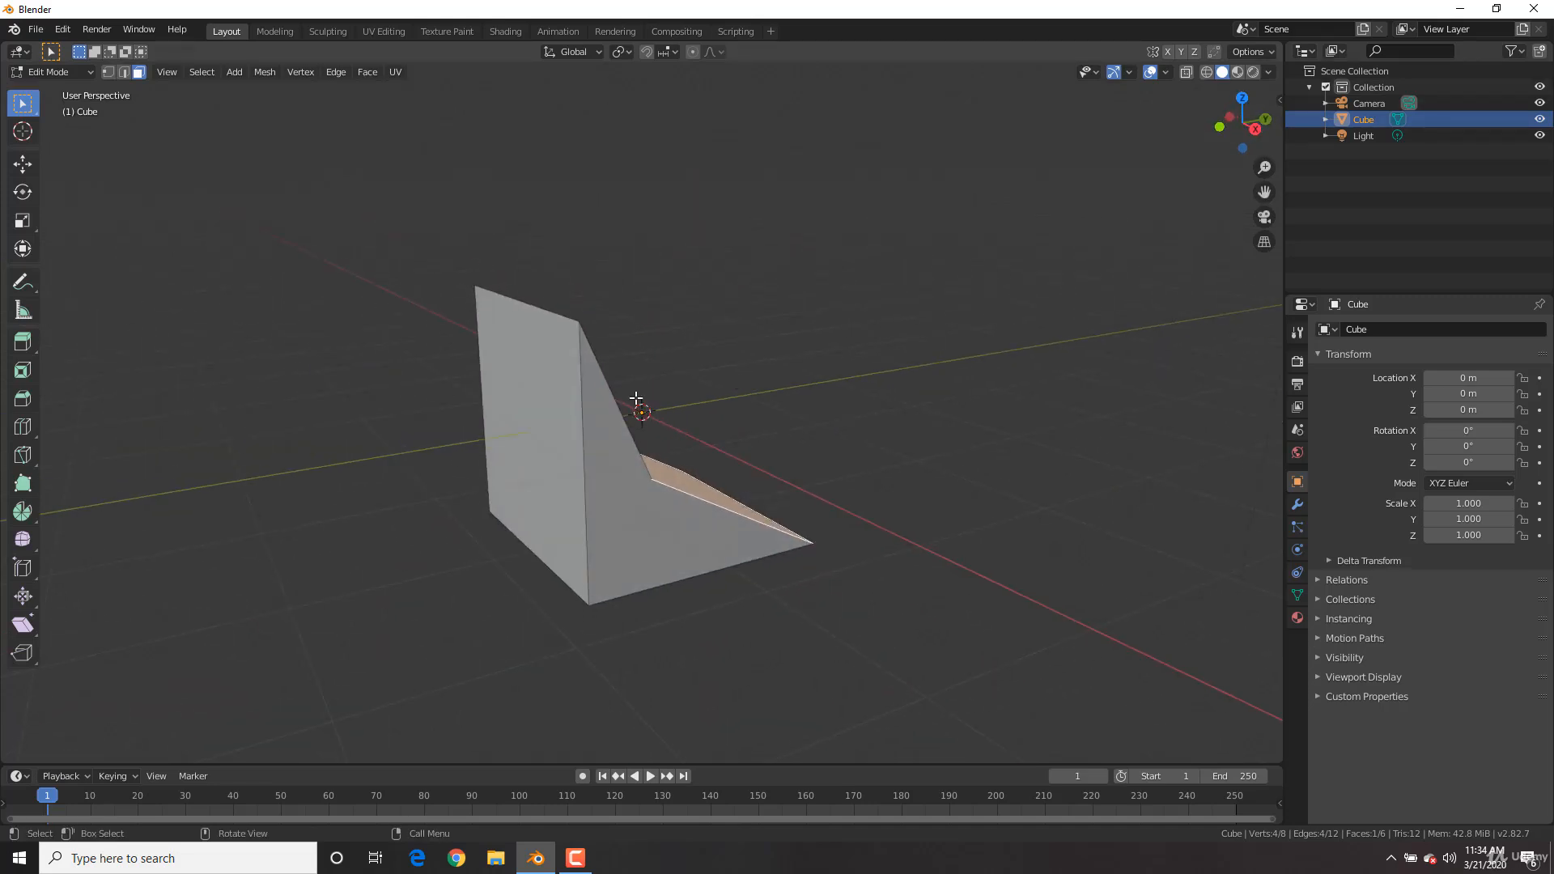
{"action": "middle_click_drag", "start_coordinate": [867, 369], "coordinate": [726, 395]}
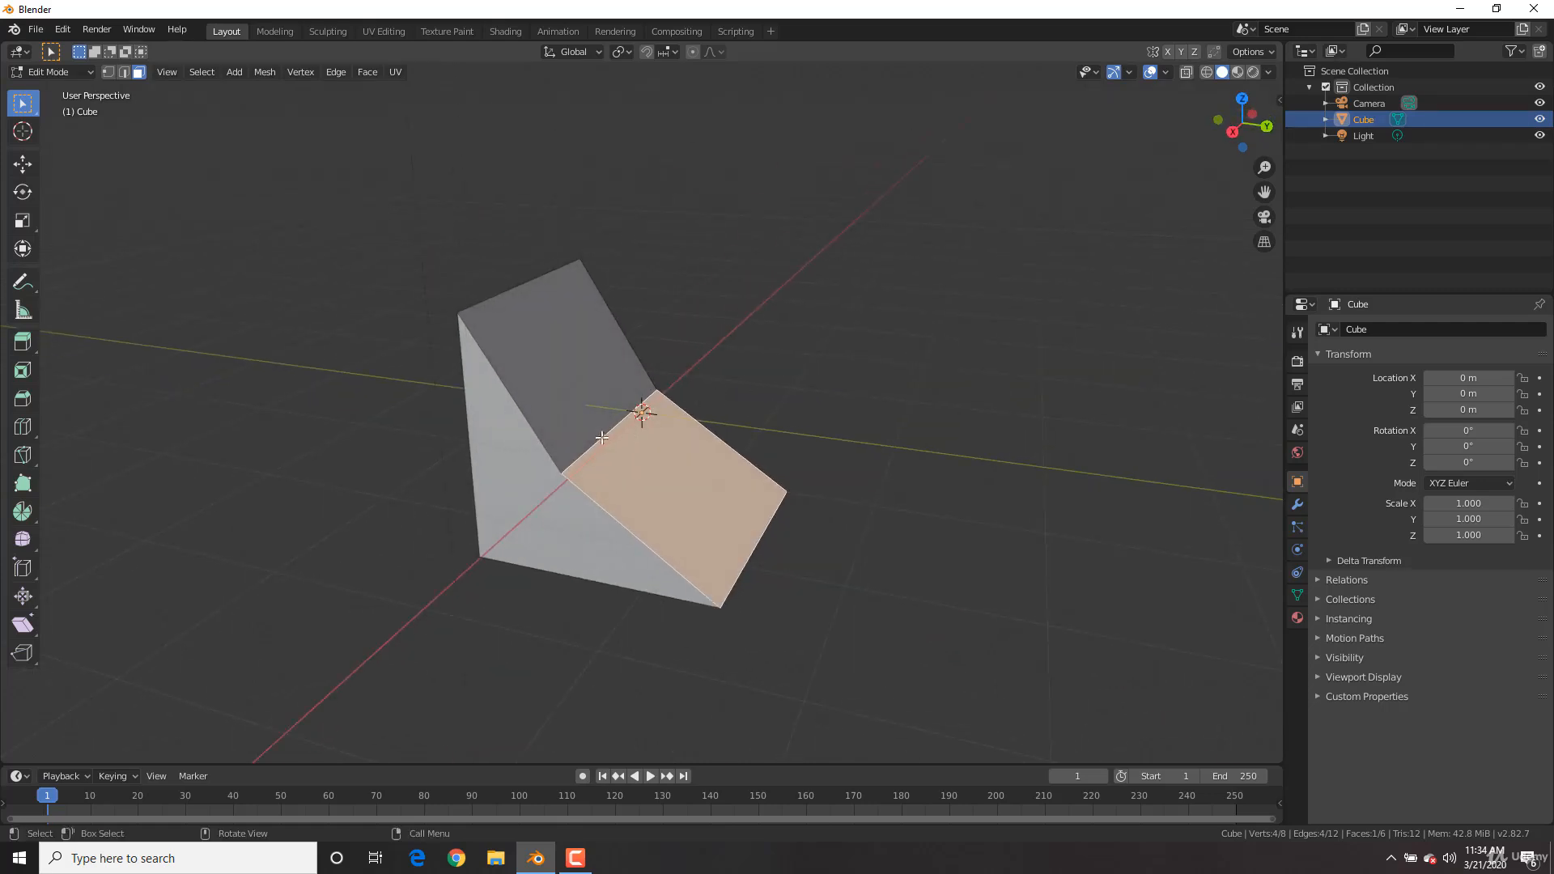
{"action": "key", "text": "g"}
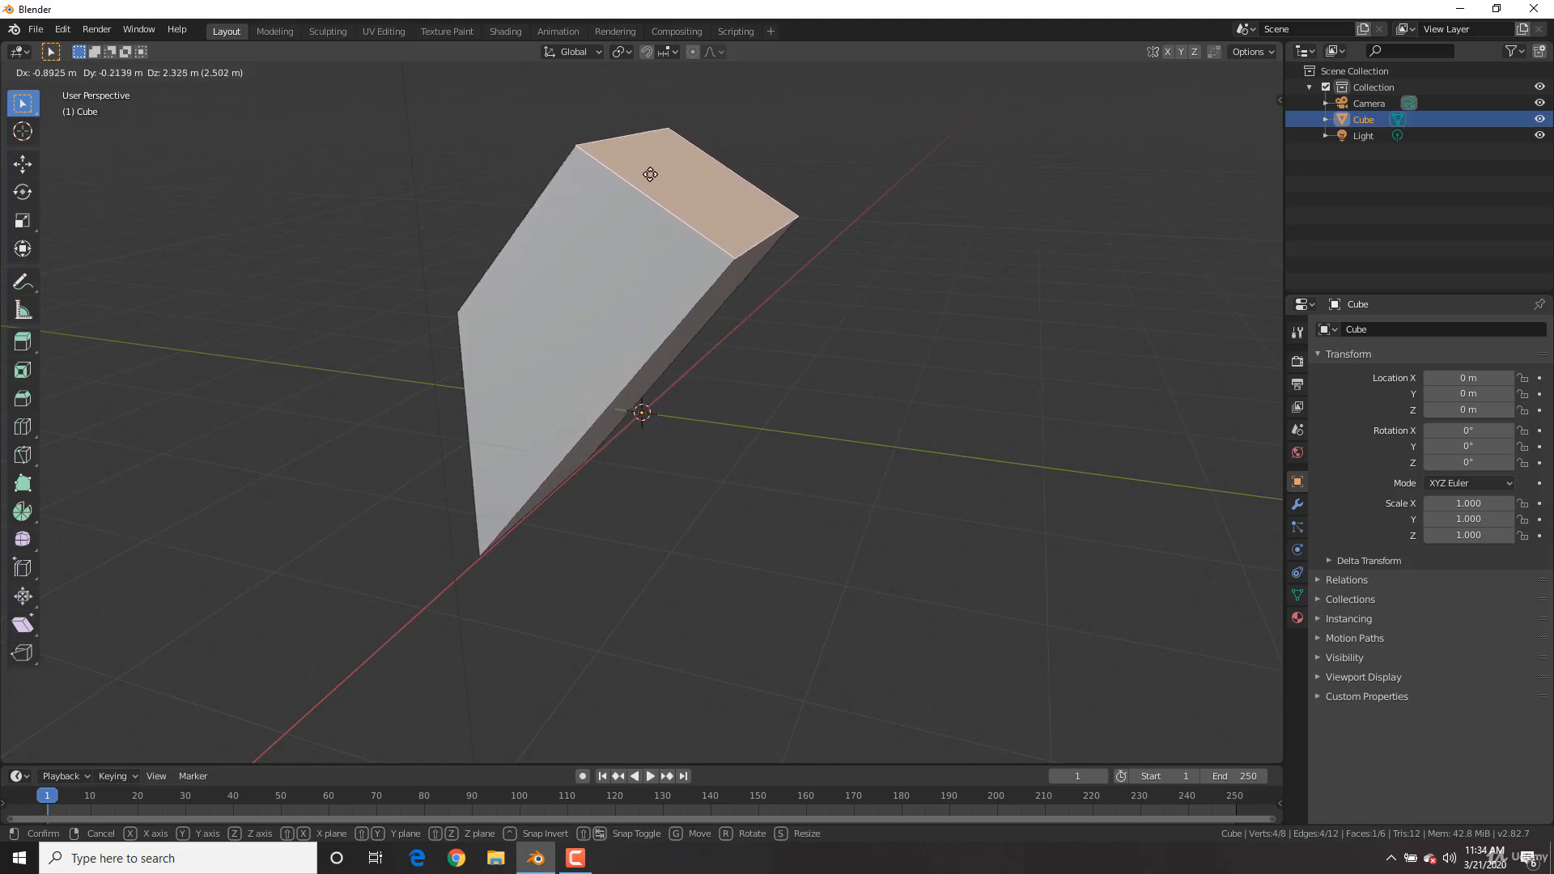
{"action": "left_click", "coordinate": [670, 450]}
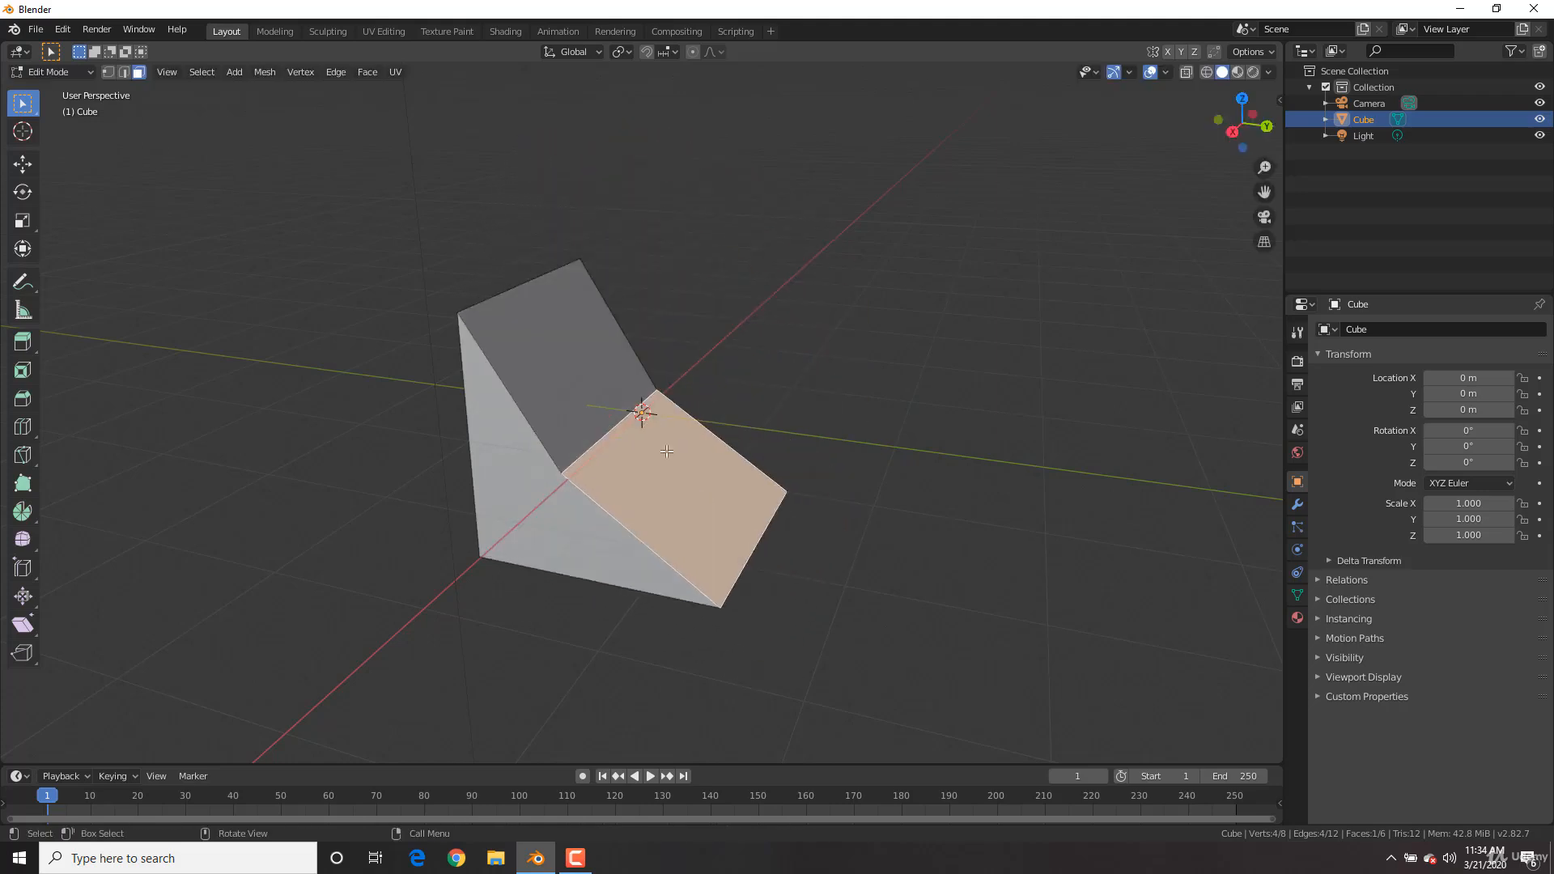
Step: Rotate the lower sloped face about the global X axis until it stands steeply, and raise it along Z
{"action": "key", "text": "r"}
{"action": "key", "text": "x"}
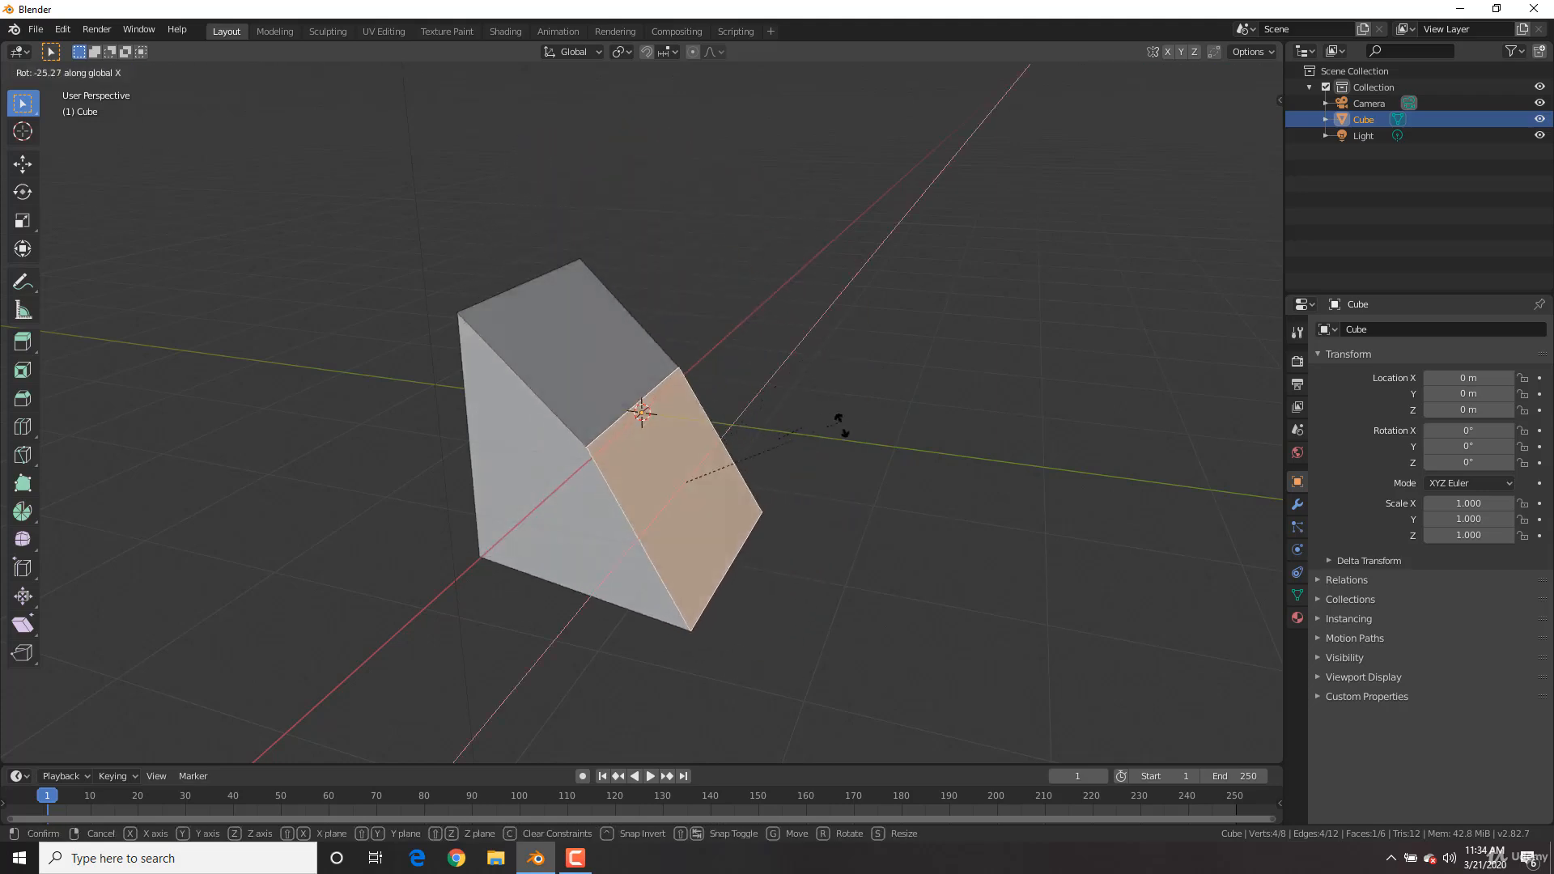
{"action": "left_click", "coordinate": [754, 511]}
{"action": "key", "text": "g"}
{"action": "key", "text": "z"}
{"action": "left_click", "coordinate": [756, 382]}
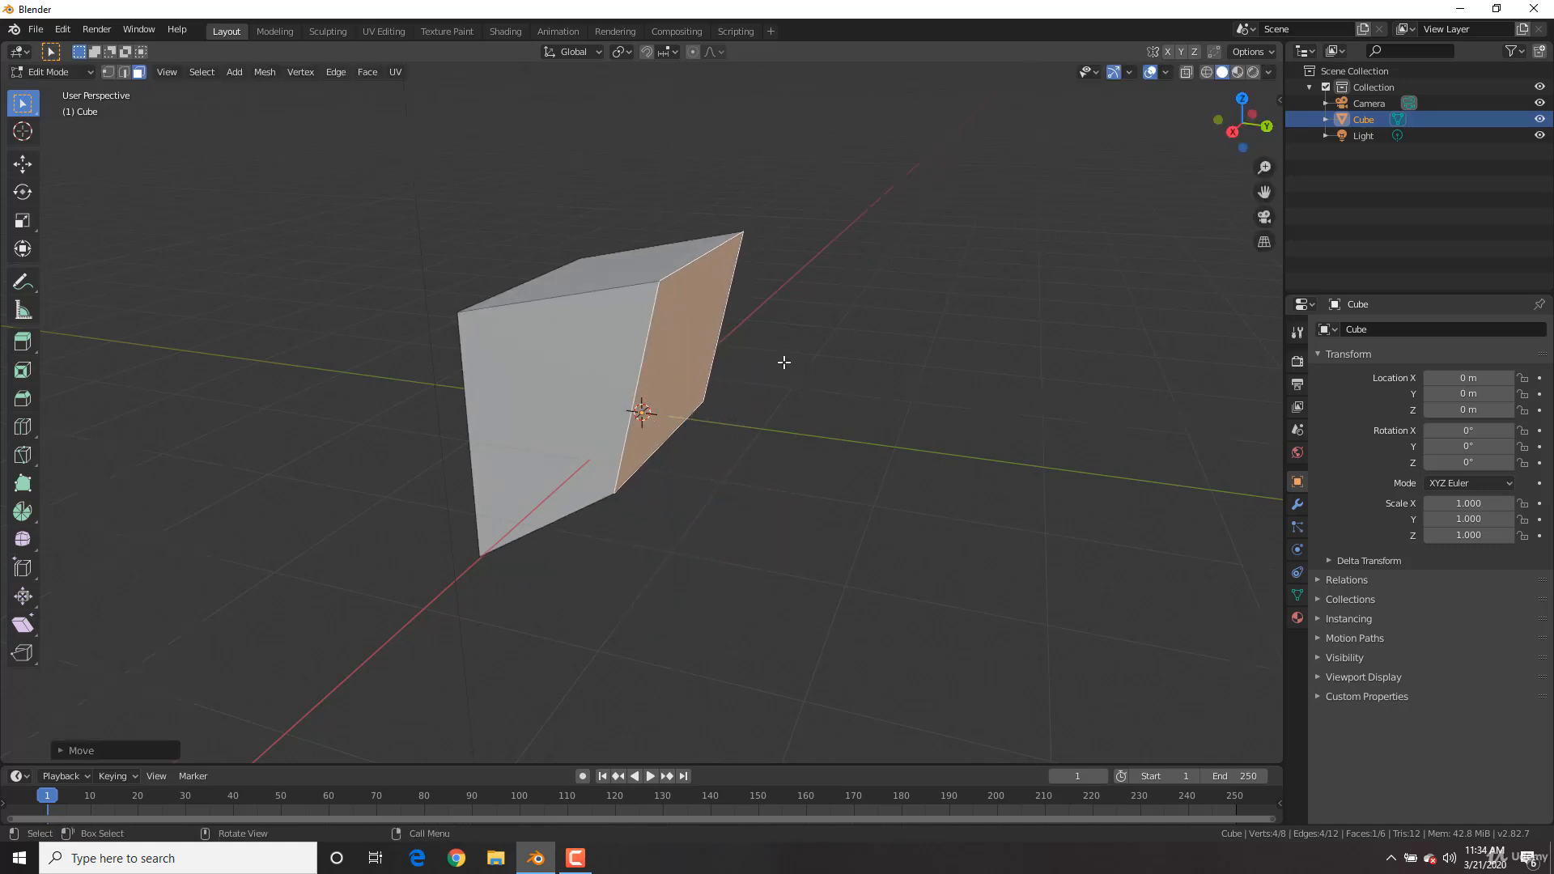
Step: Extrude the raised, rotated face outward along its normal to add a block to the mesh
{"action": "middle_click_drag", "start_coordinate": [792, 365], "coordinate": [760, 322]}
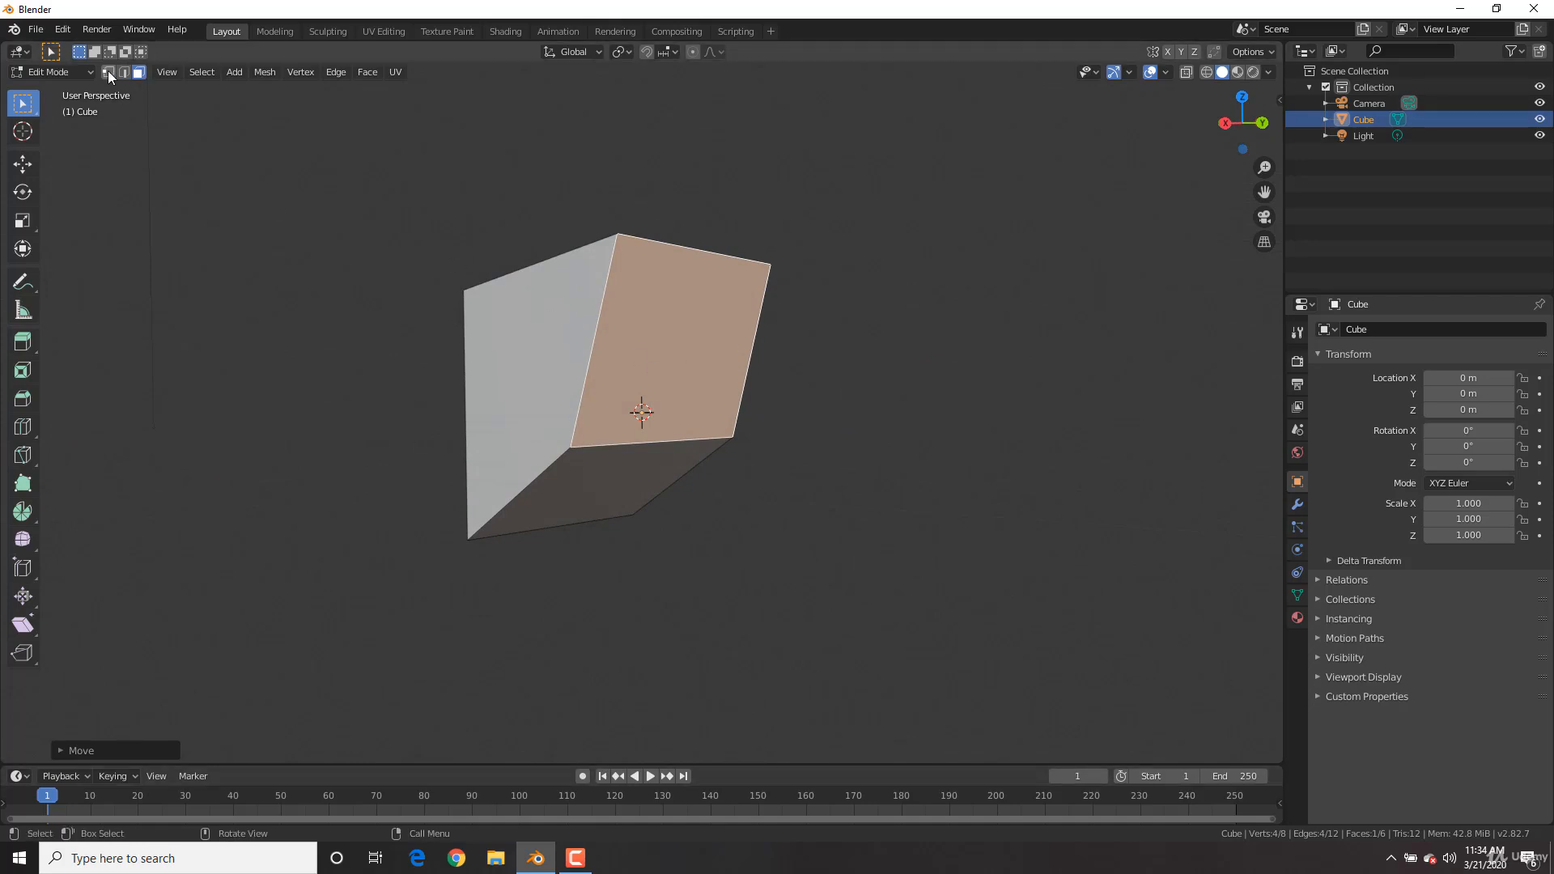
{"action": "middle_click_drag", "start_coordinate": [800, 350], "coordinate": [879, 353]}
{"action": "middle_click_drag", "start_coordinate": [872, 430], "coordinate": [736, 359]}
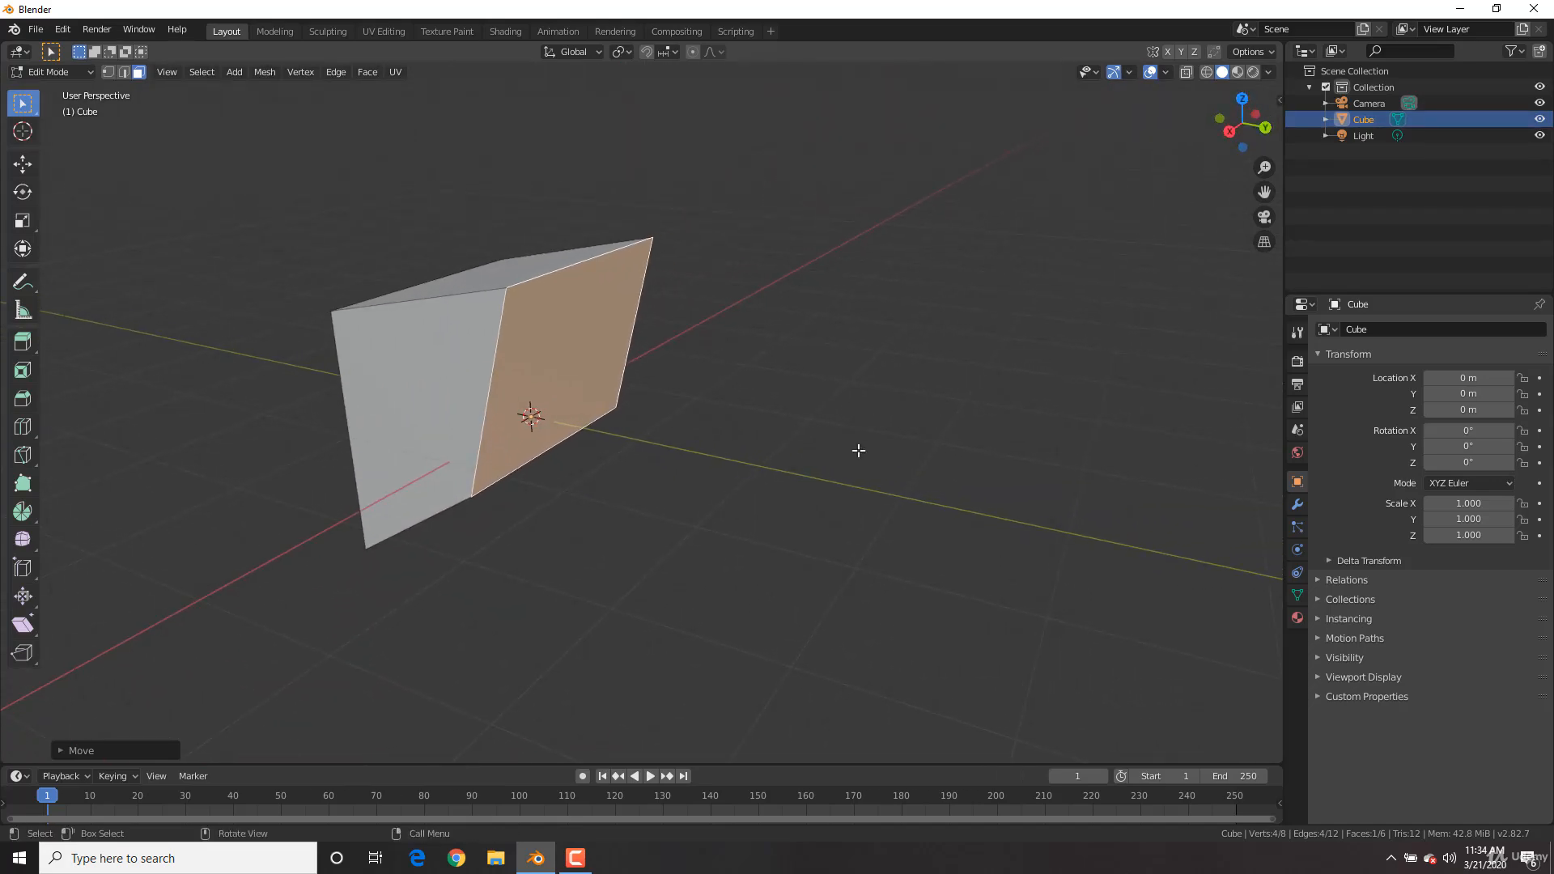
{"action": "middle_click_drag", "start_coordinate": [625, 379], "coordinate": [678, 390]}
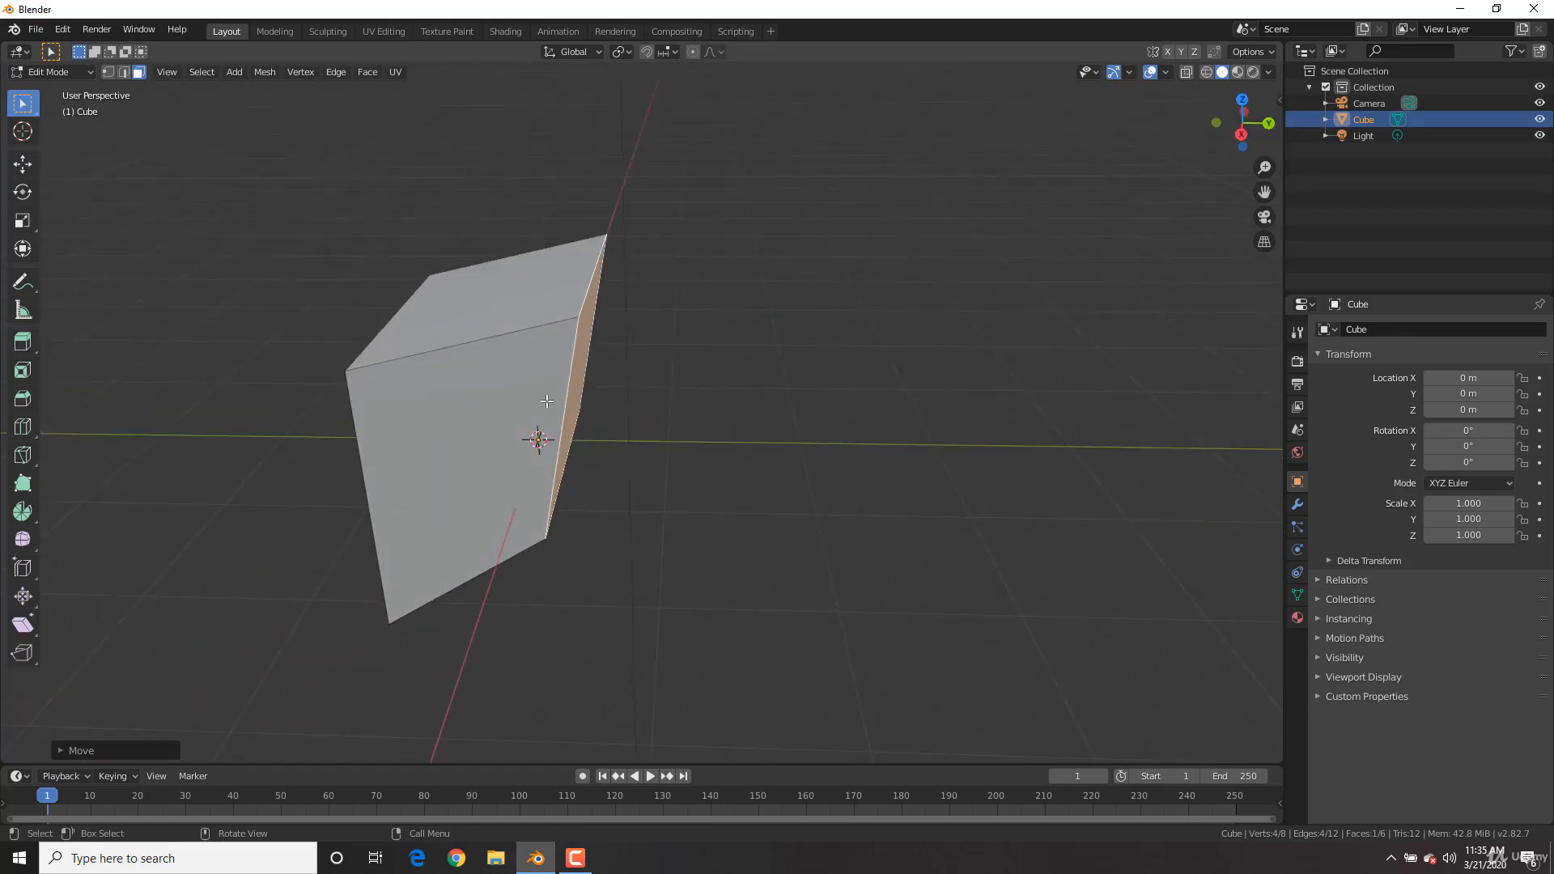
{"action": "mouse_move", "coordinate": [668, 347]}
{"action": "middle_mouse_down"}
{"action": "mouse_move", "coordinate": [704, 399]}
{"action": "mouse_move", "coordinate": [781, 406]}
{"action": "mouse_move", "coordinate": [651, 358]}
{"action": "middle_mouse_up"}
{"action": "key", "text": "e"}
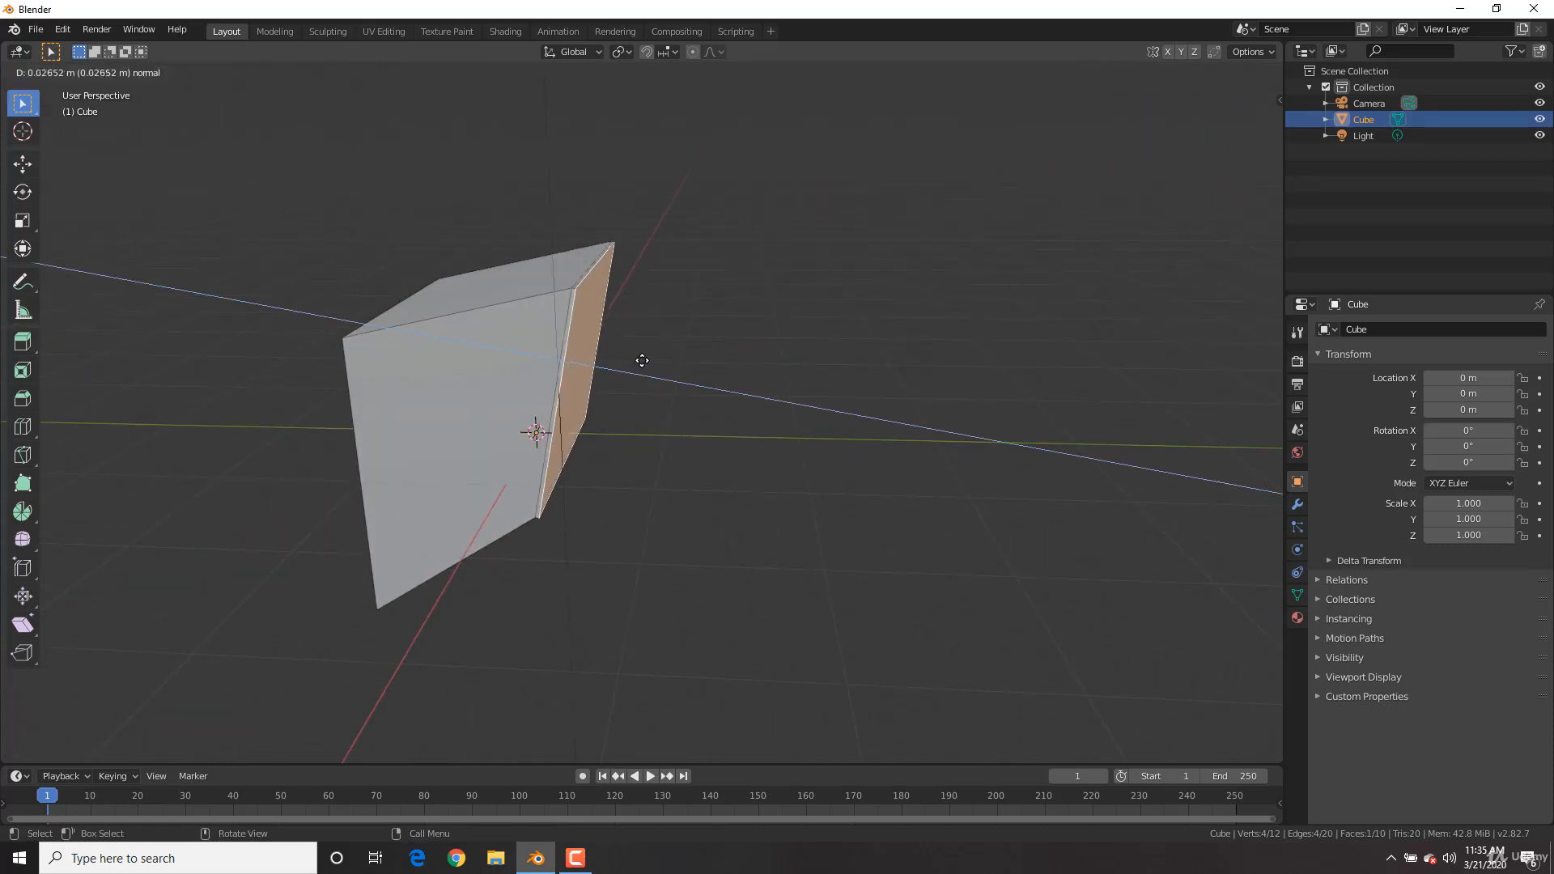
{"action": "left_click", "coordinate": [795, 387]}
Step: Extrude the end face of the new block outward by about 1.2 m to add a second block
{"action": "middle_click_drag", "start_coordinate": [818, 399], "coordinate": [765, 382]}
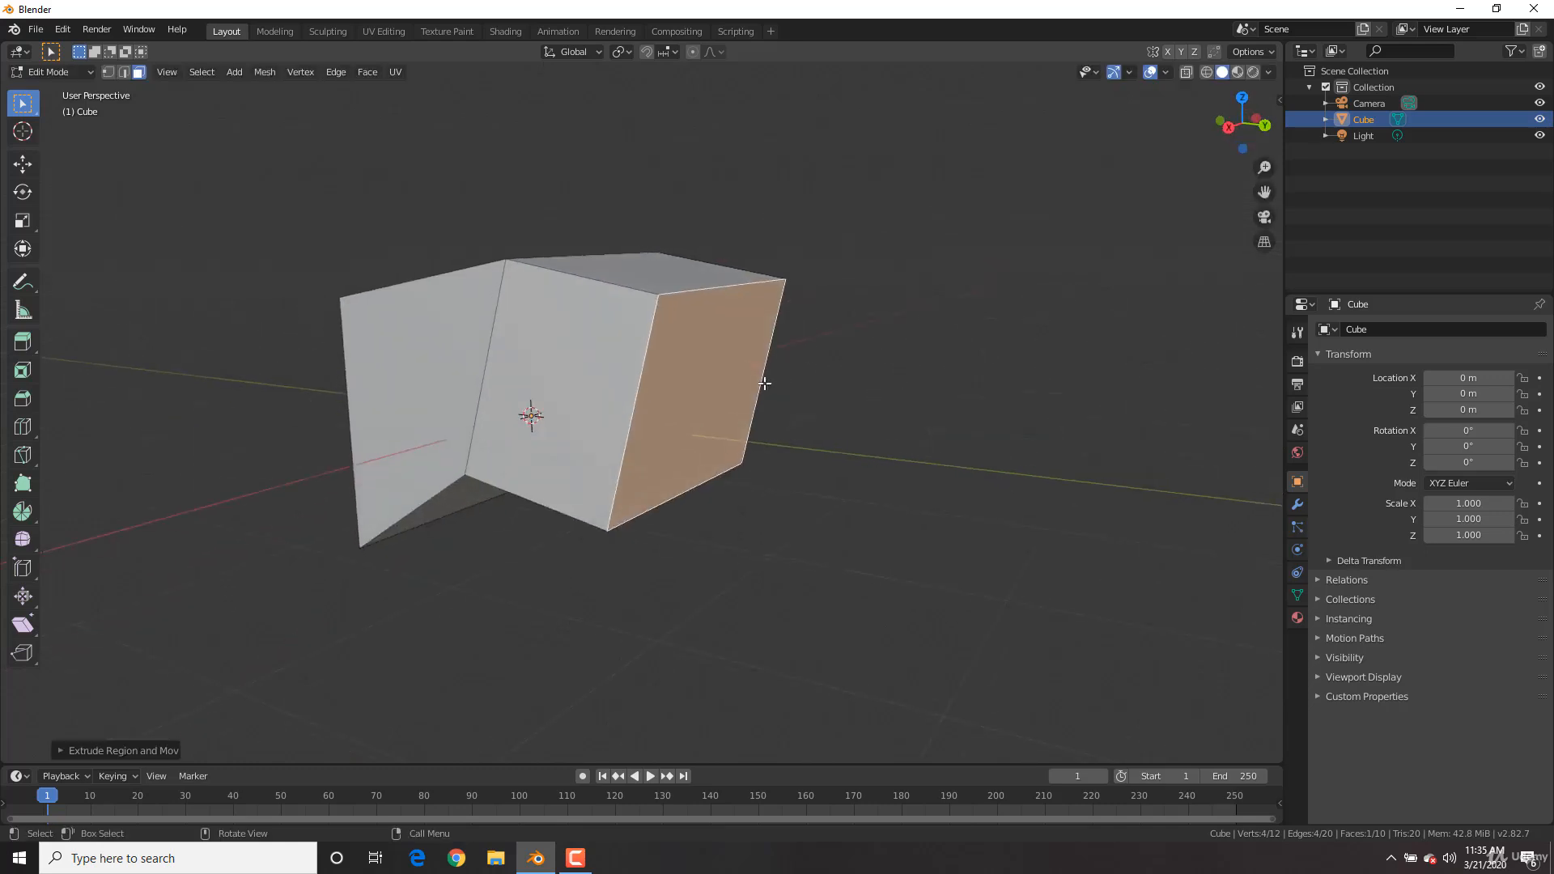
{"action": "key", "text": "e"}
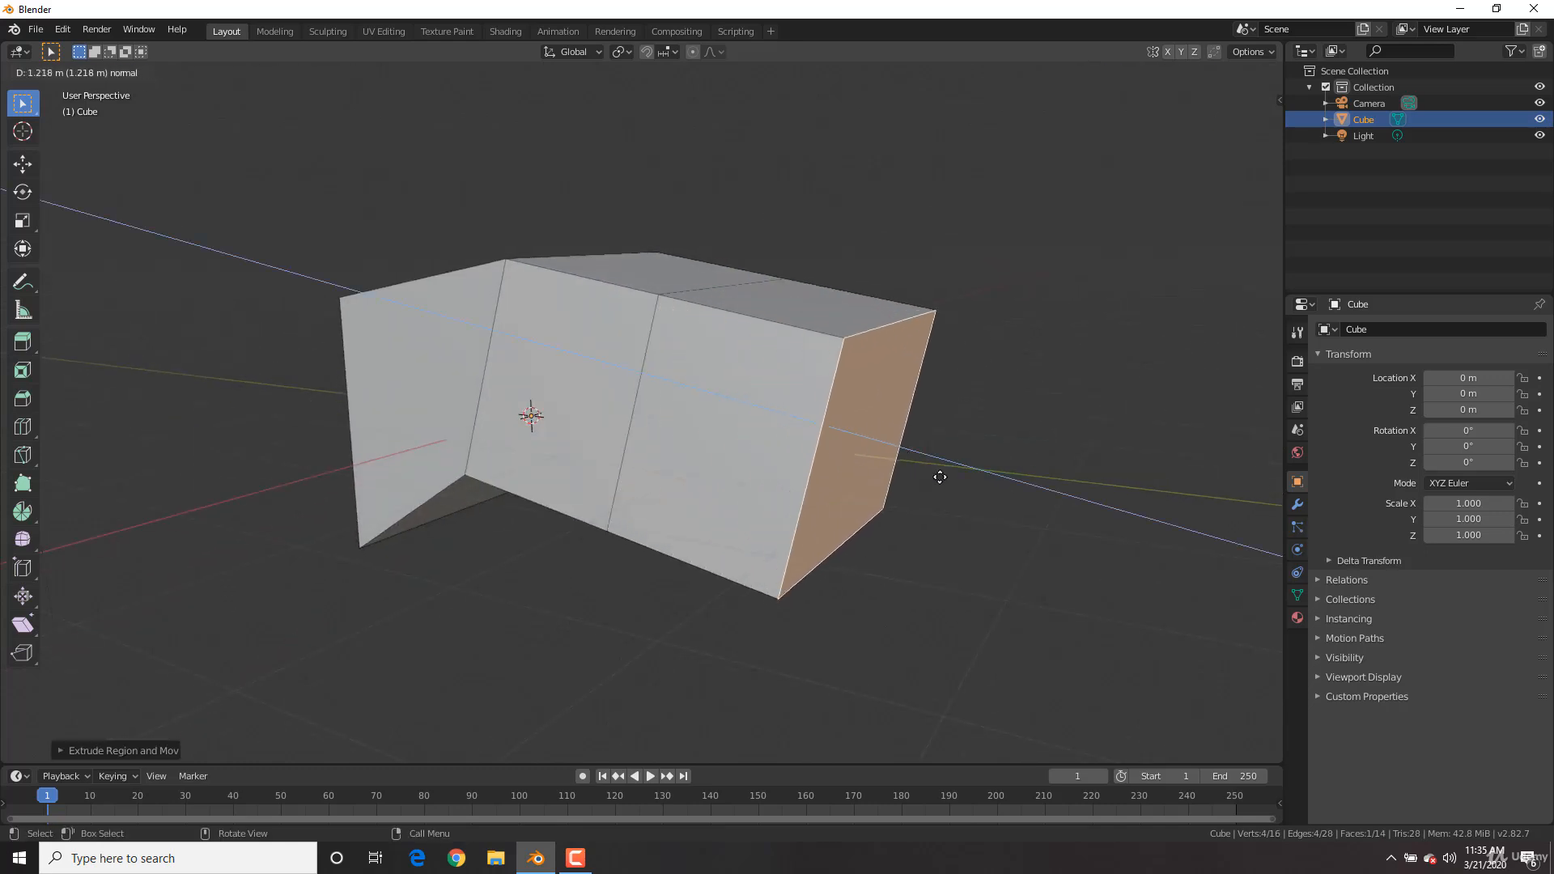
{"action": "left_click", "coordinate": [948, 480]}
Step: Extrude the top face of the outermost block upward into a tall column
{"action": "left_click", "coordinate": [808, 293]}
{"action": "key", "text": "e"}
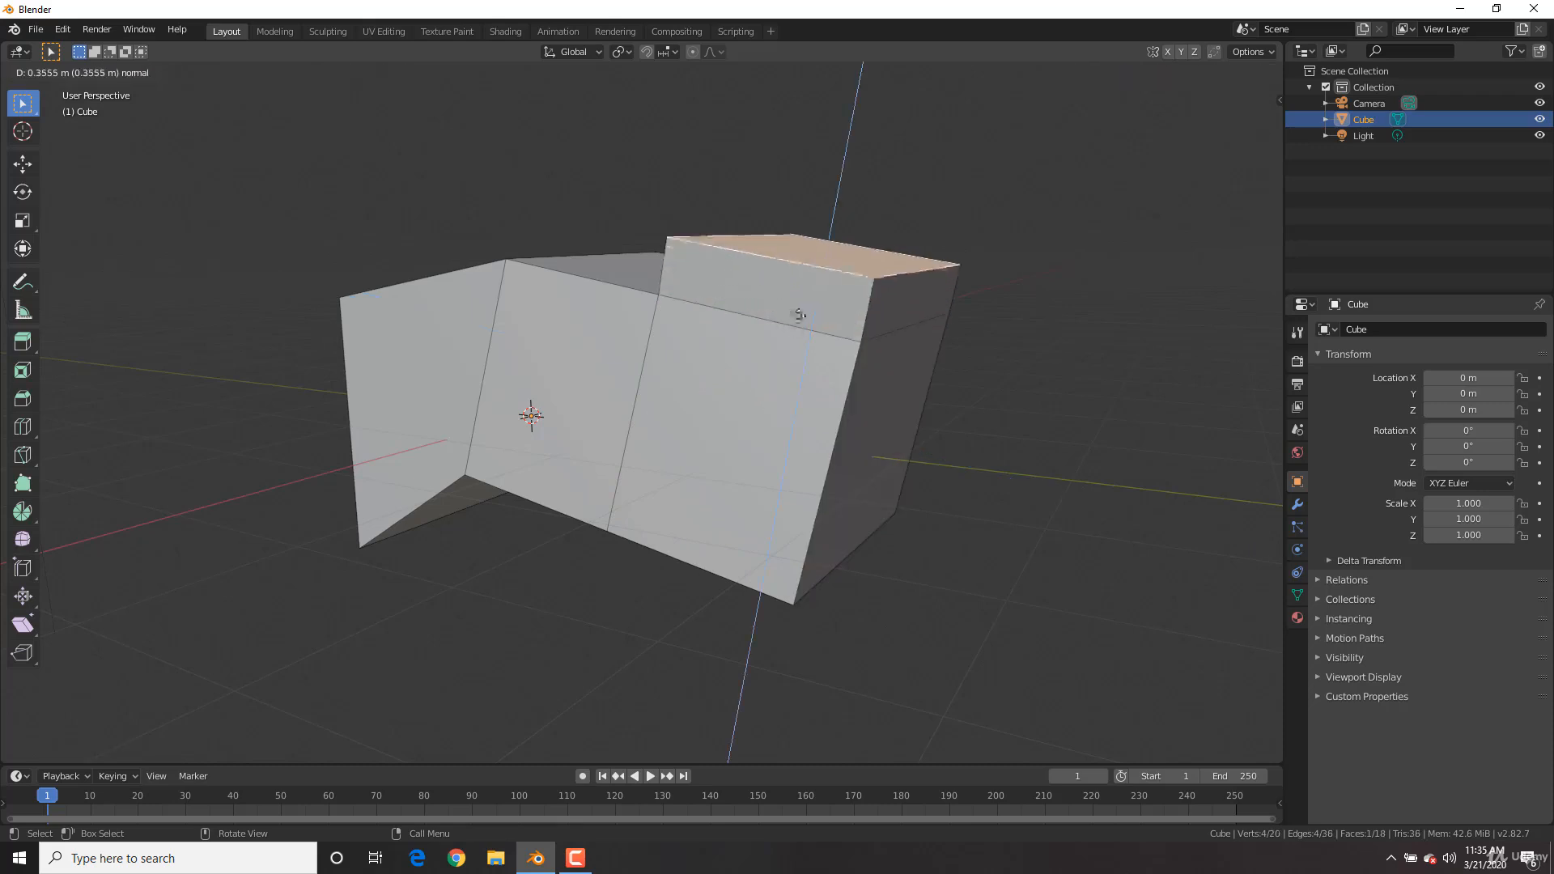
{"action": "left_click", "coordinate": [818, 134]}
{"action": "scroll", "coordinate": [770, 288], "scroll_direction": "down", "scroll_amount": 4}
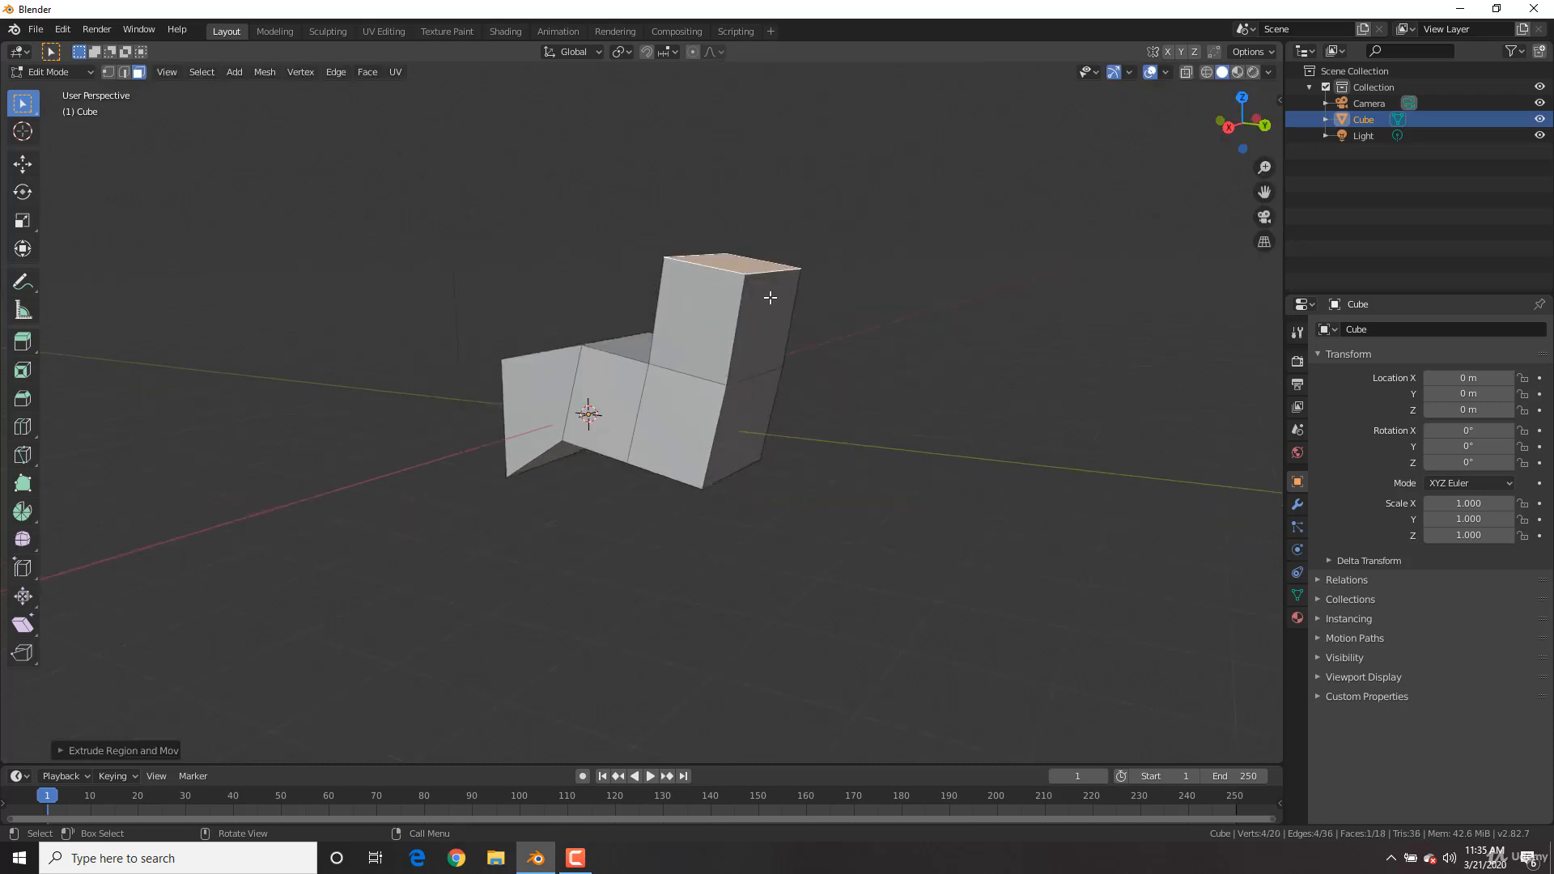
{"action": "middle_click_drag", "start_coordinate": [747, 316], "coordinate": [525, 253]}
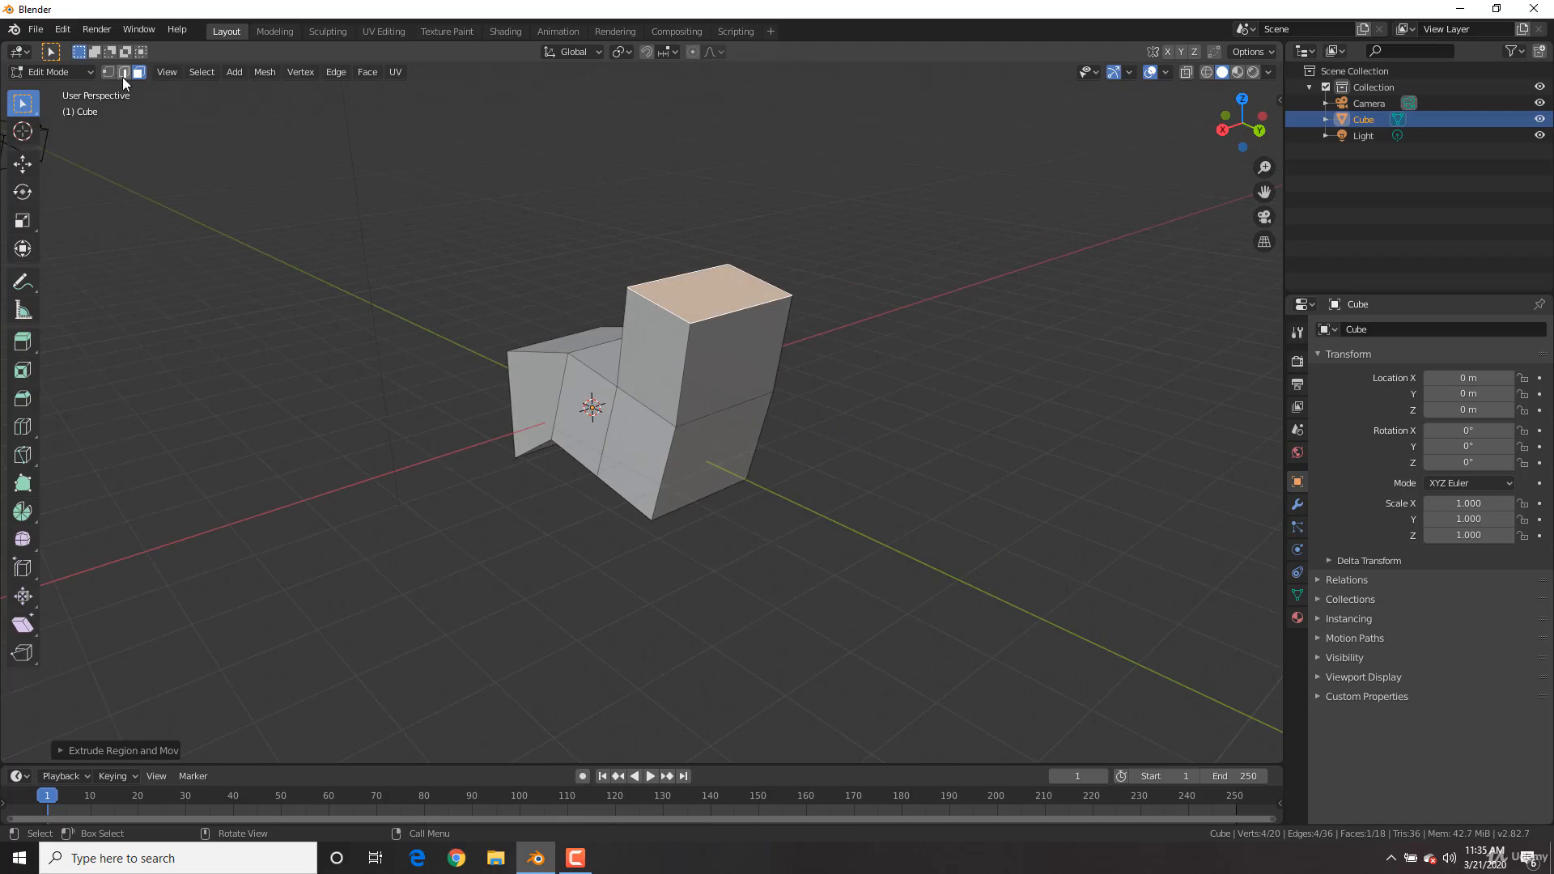
Step: In edge select mode, extrude the column's far top edge upward into a tall flat plane
{"action": "left_click", "coordinate": [123, 73]}
{"action": "left_click", "coordinate": [772, 281]}
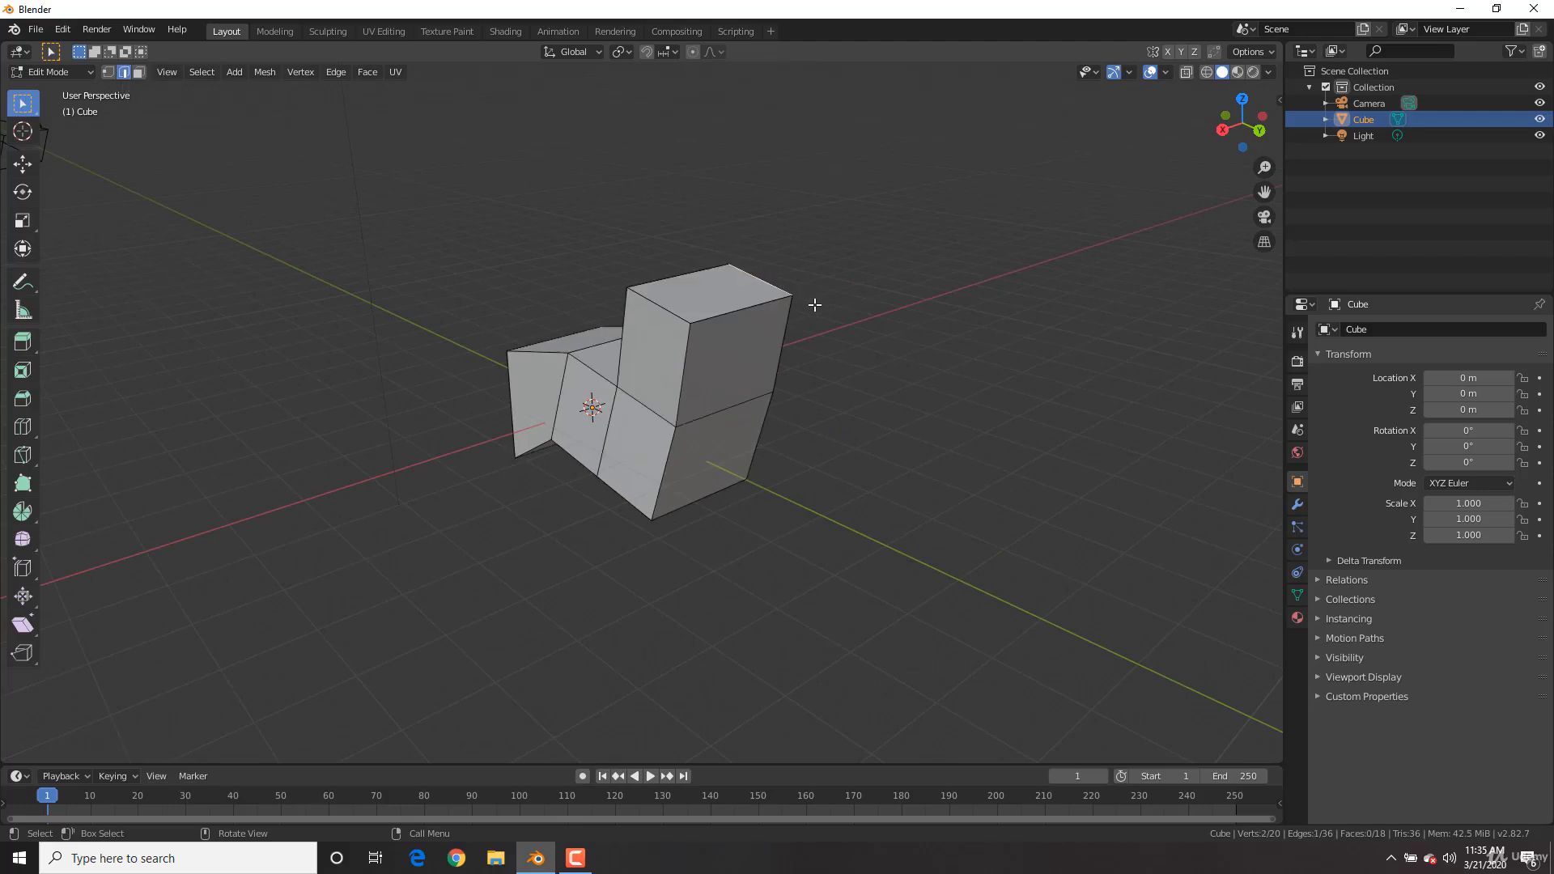
{"action": "key", "text": "e"}
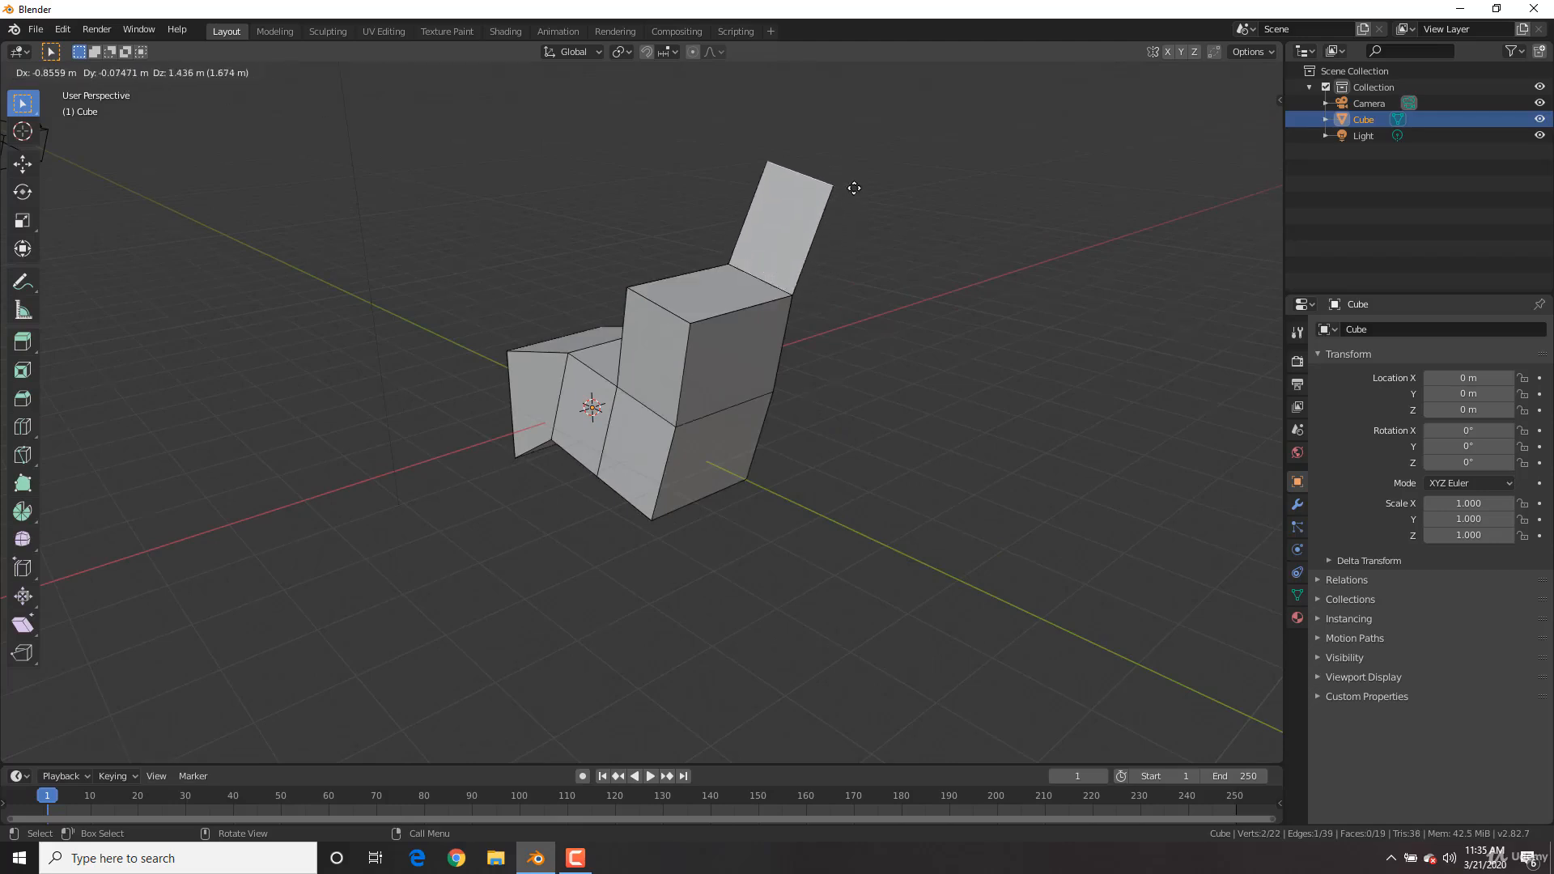
{"action": "left_click", "coordinate": [826, 137]}
Step: In face select mode, extrude the outer face of the block below the column outward along its normal to add a short block
{"action": "left_click", "coordinate": [140, 72]}
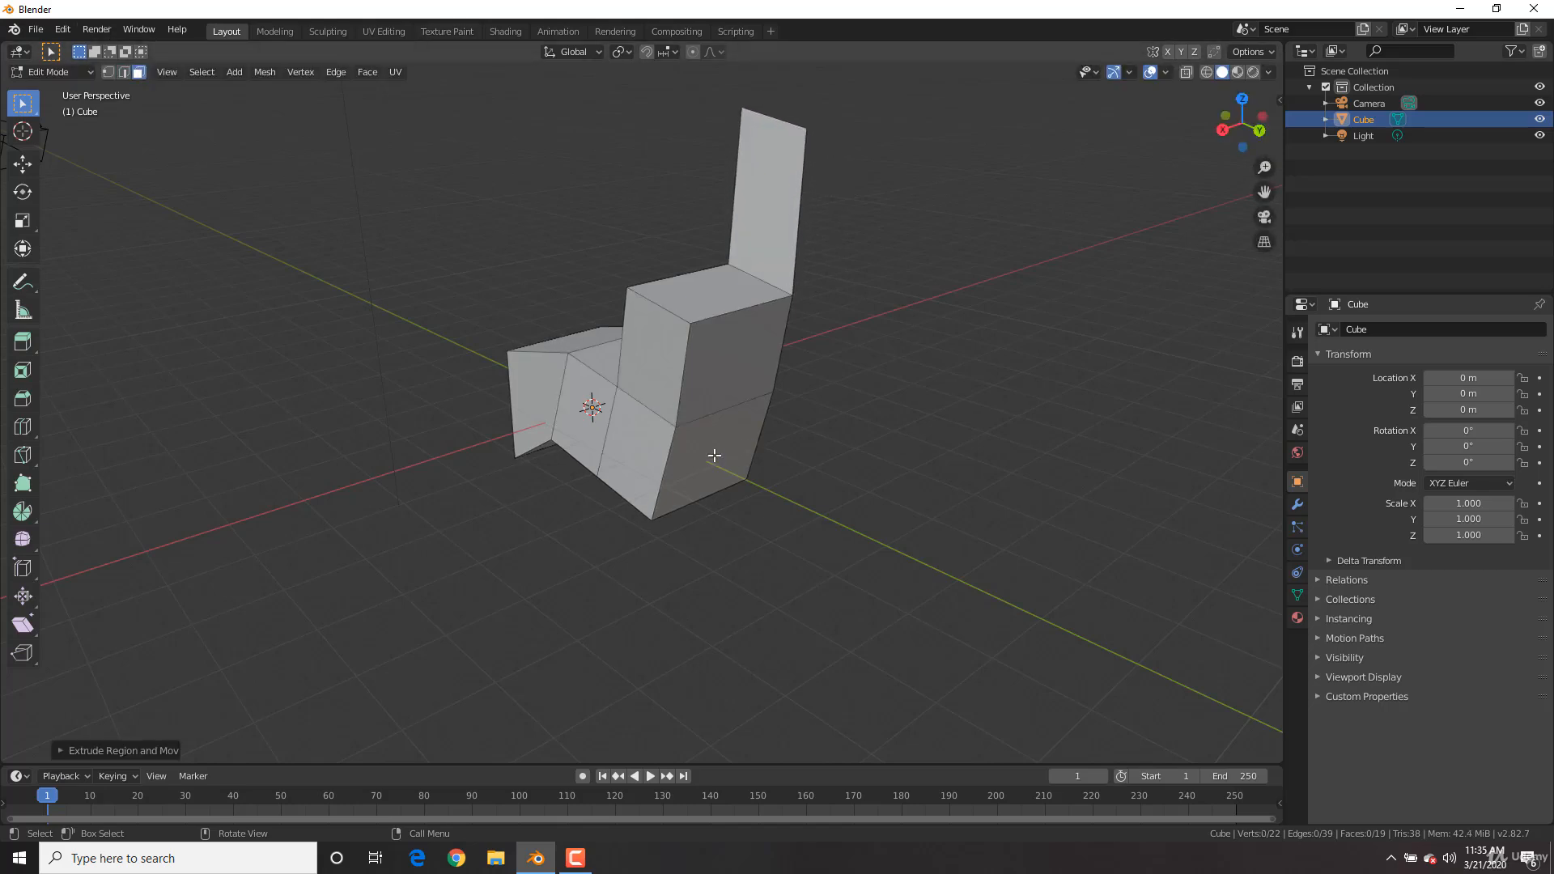
{"action": "left_click", "coordinate": [714, 456]}
{"action": "middle_click_drag", "start_coordinate": [836, 483], "coordinate": [815, 402]}
{"action": "key", "text": "e"}
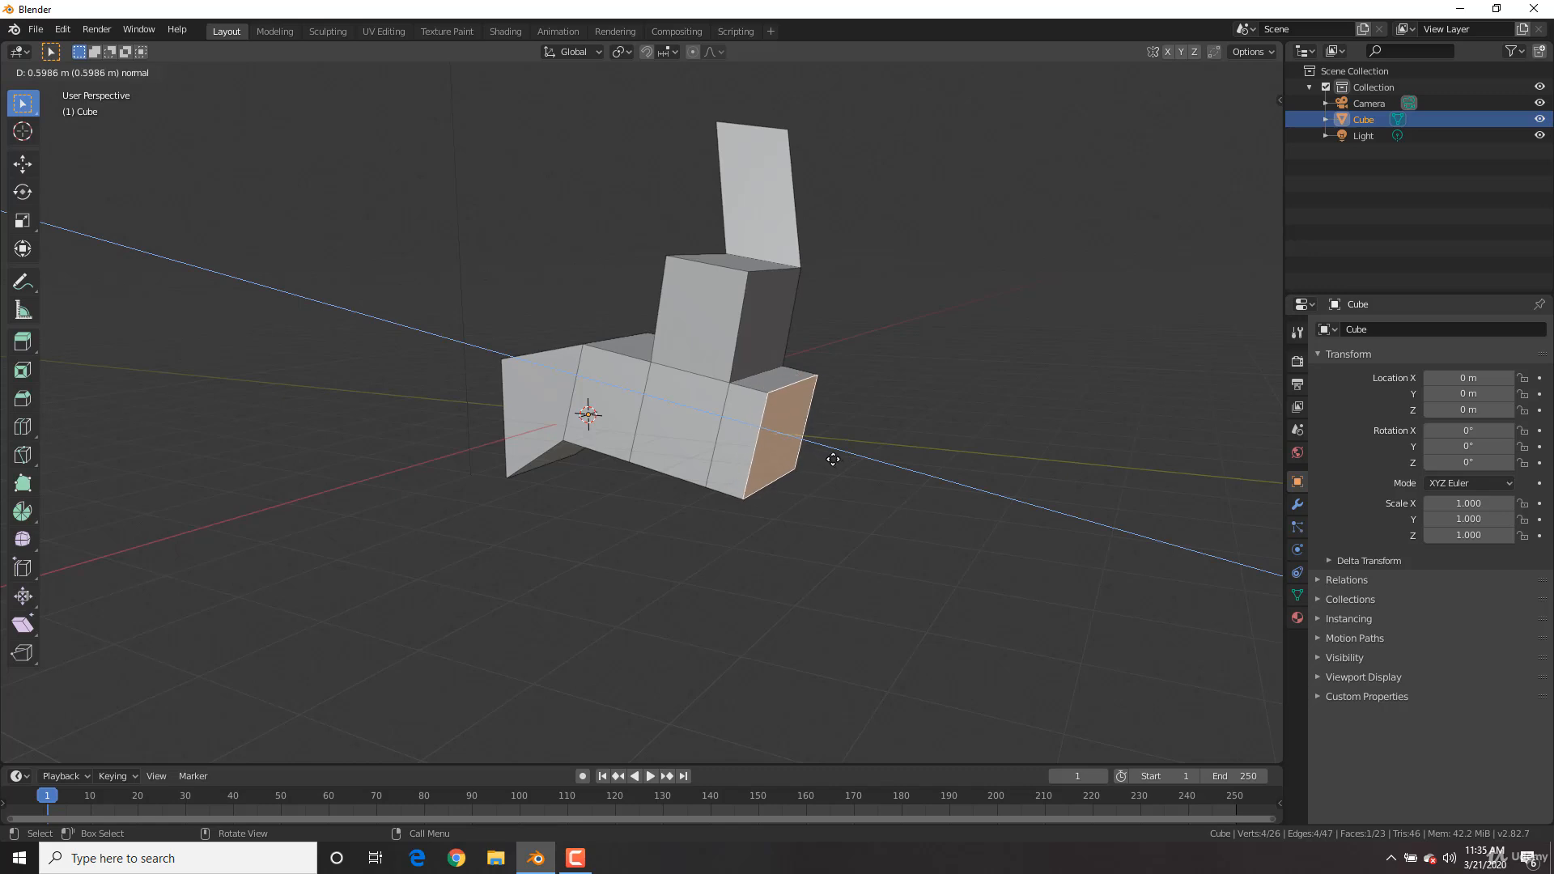
{"action": "left_click", "coordinate": [844, 464]}
{"action": "scroll", "coordinate": [861, 449], "scroll_direction": "up", "scroll_amount": 1}
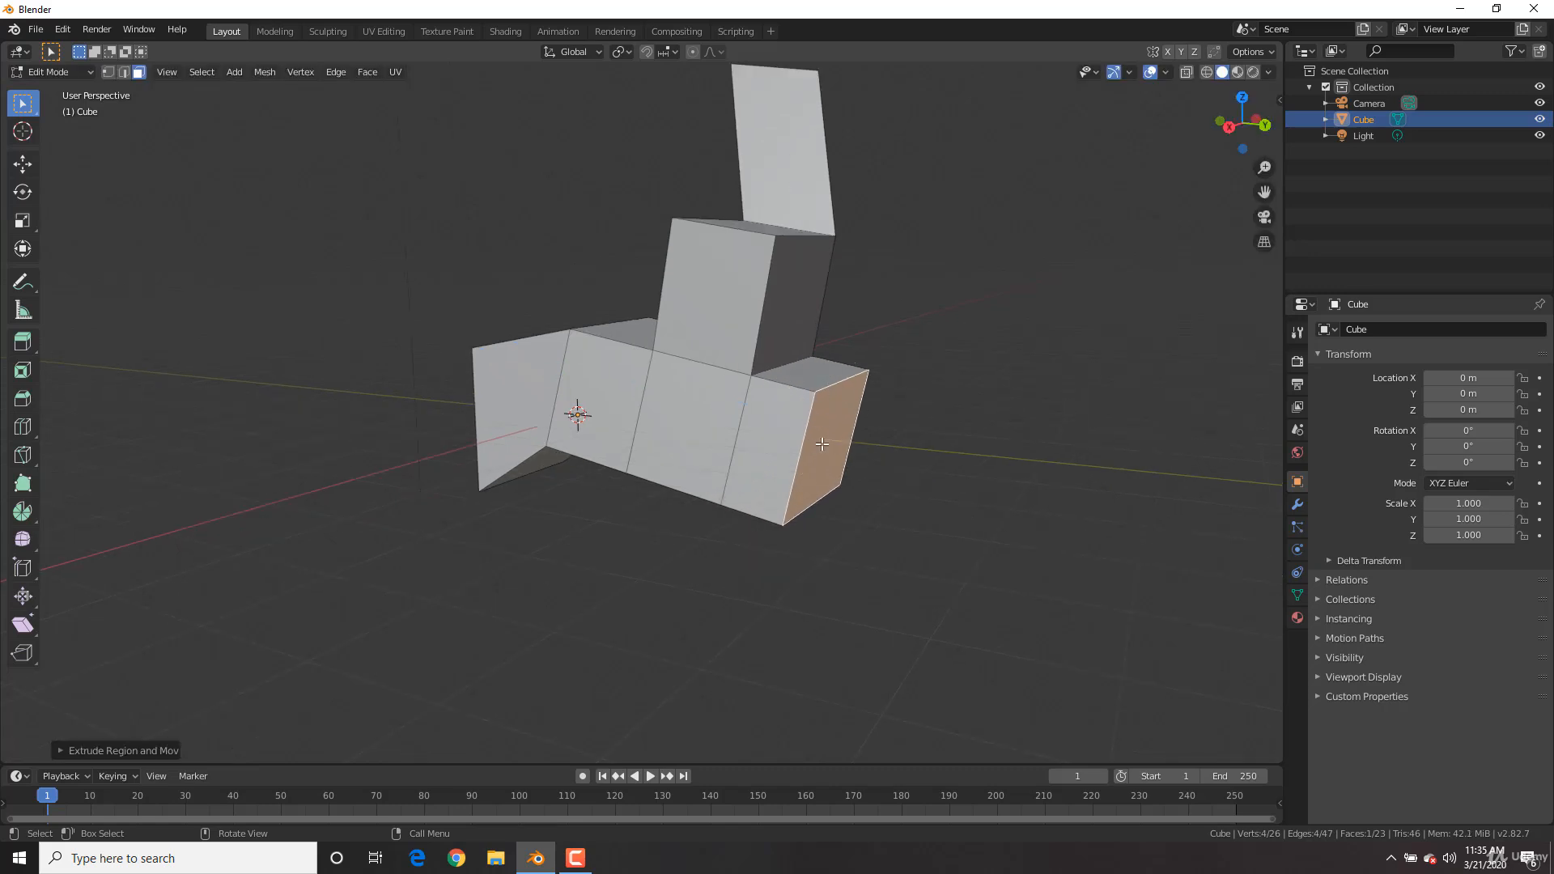
Step: Extrude the top face of the block beside the column upward into a second, shorter column
{"action": "middle_click_drag", "start_coordinate": [671, 340], "coordinate": [656, 332]}
{"action": "left_click", "coordinate": [656, 332]}
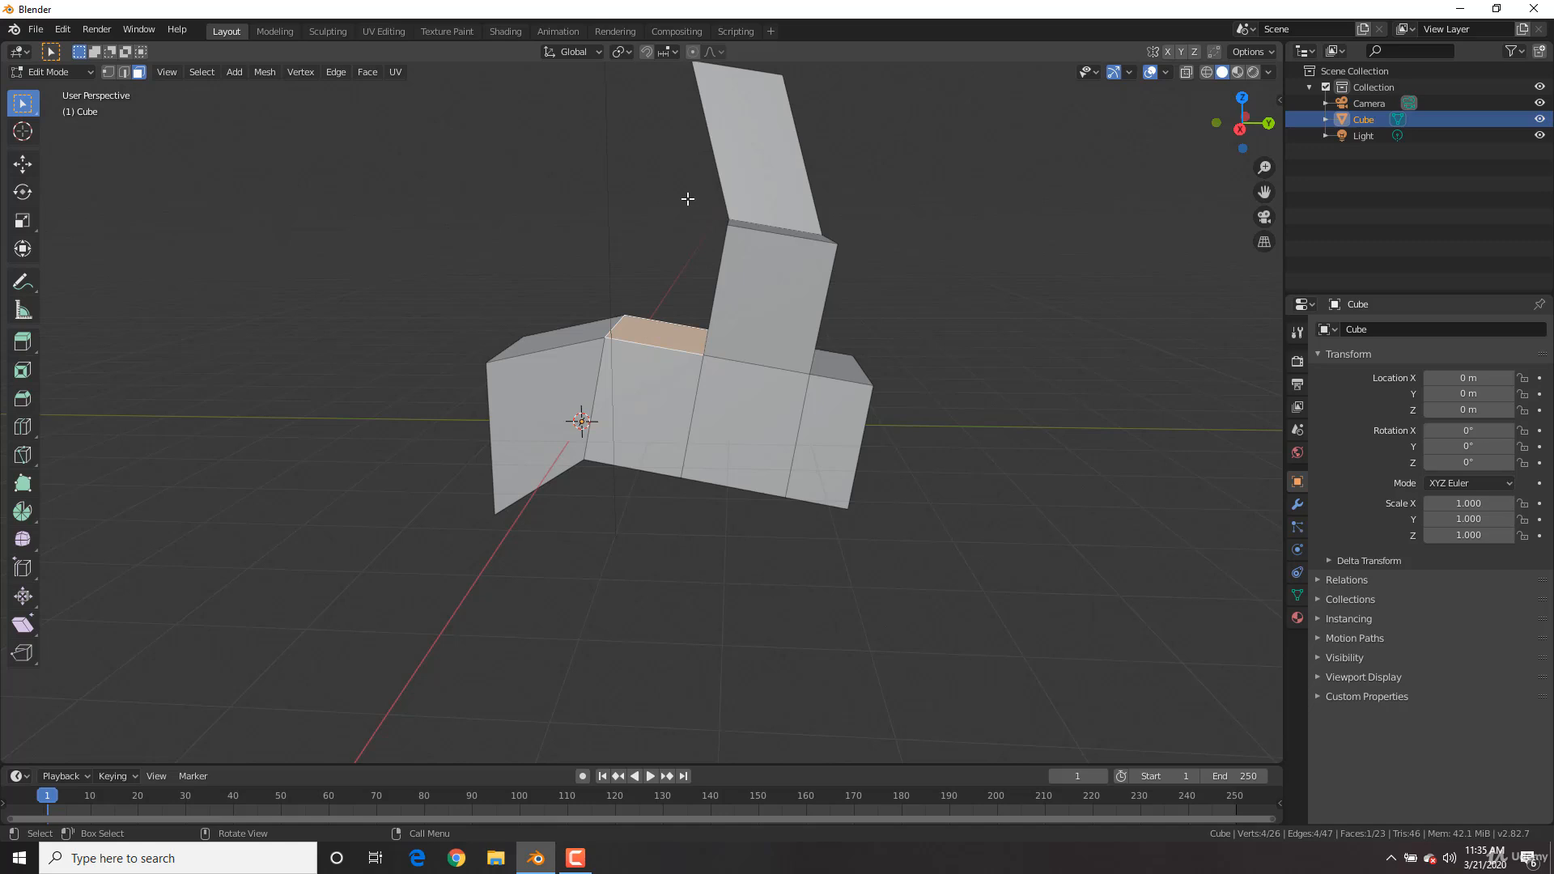
{"action": "key", "text": "e"}
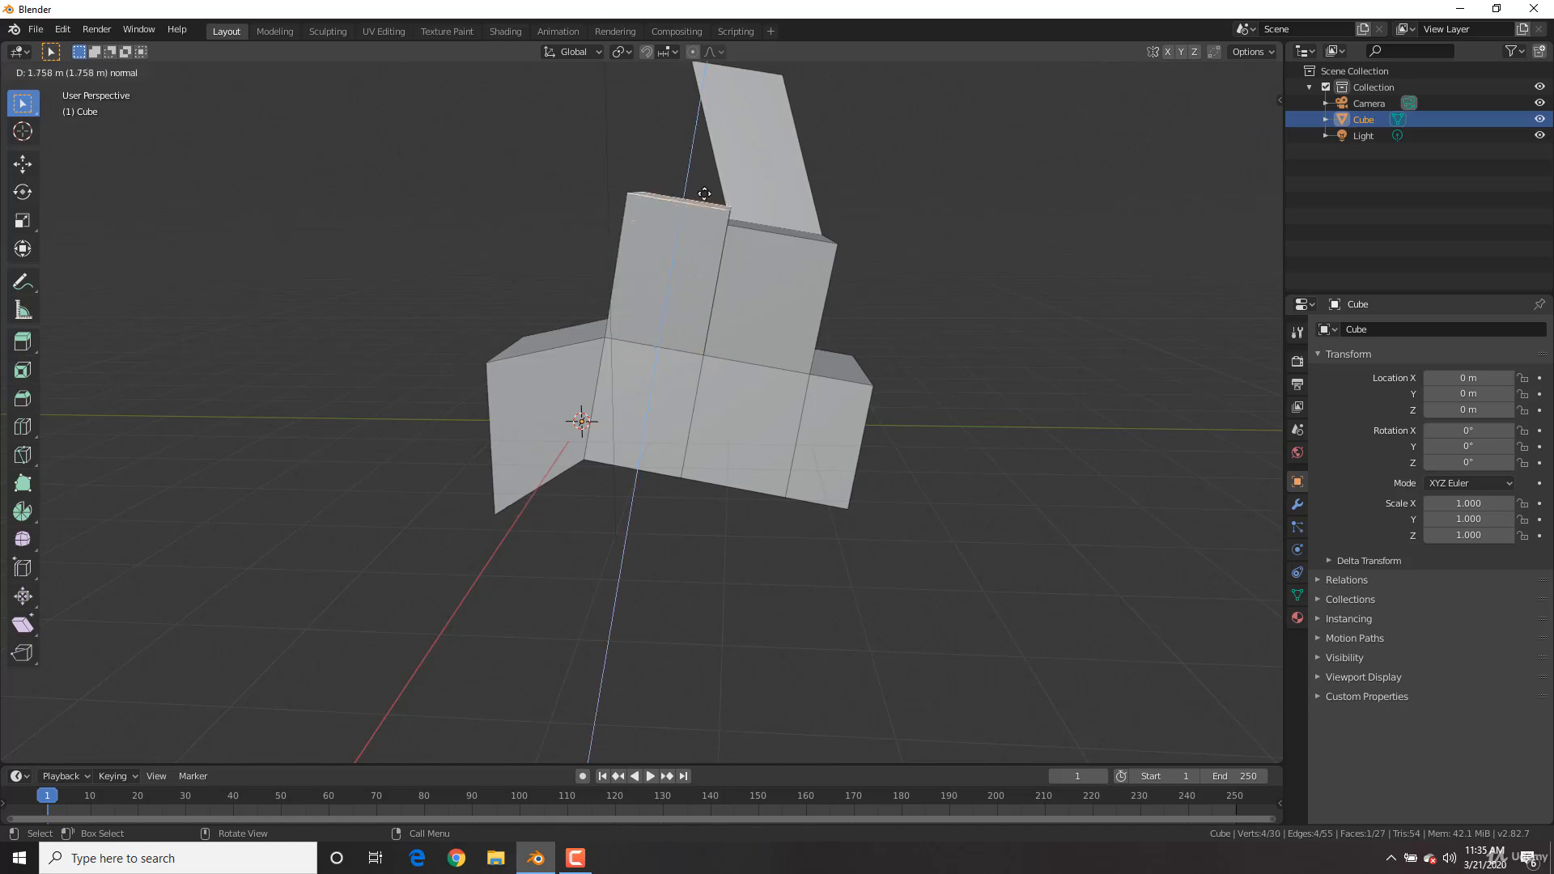
{"action": "left_click", "coordinate": [687, 246]}
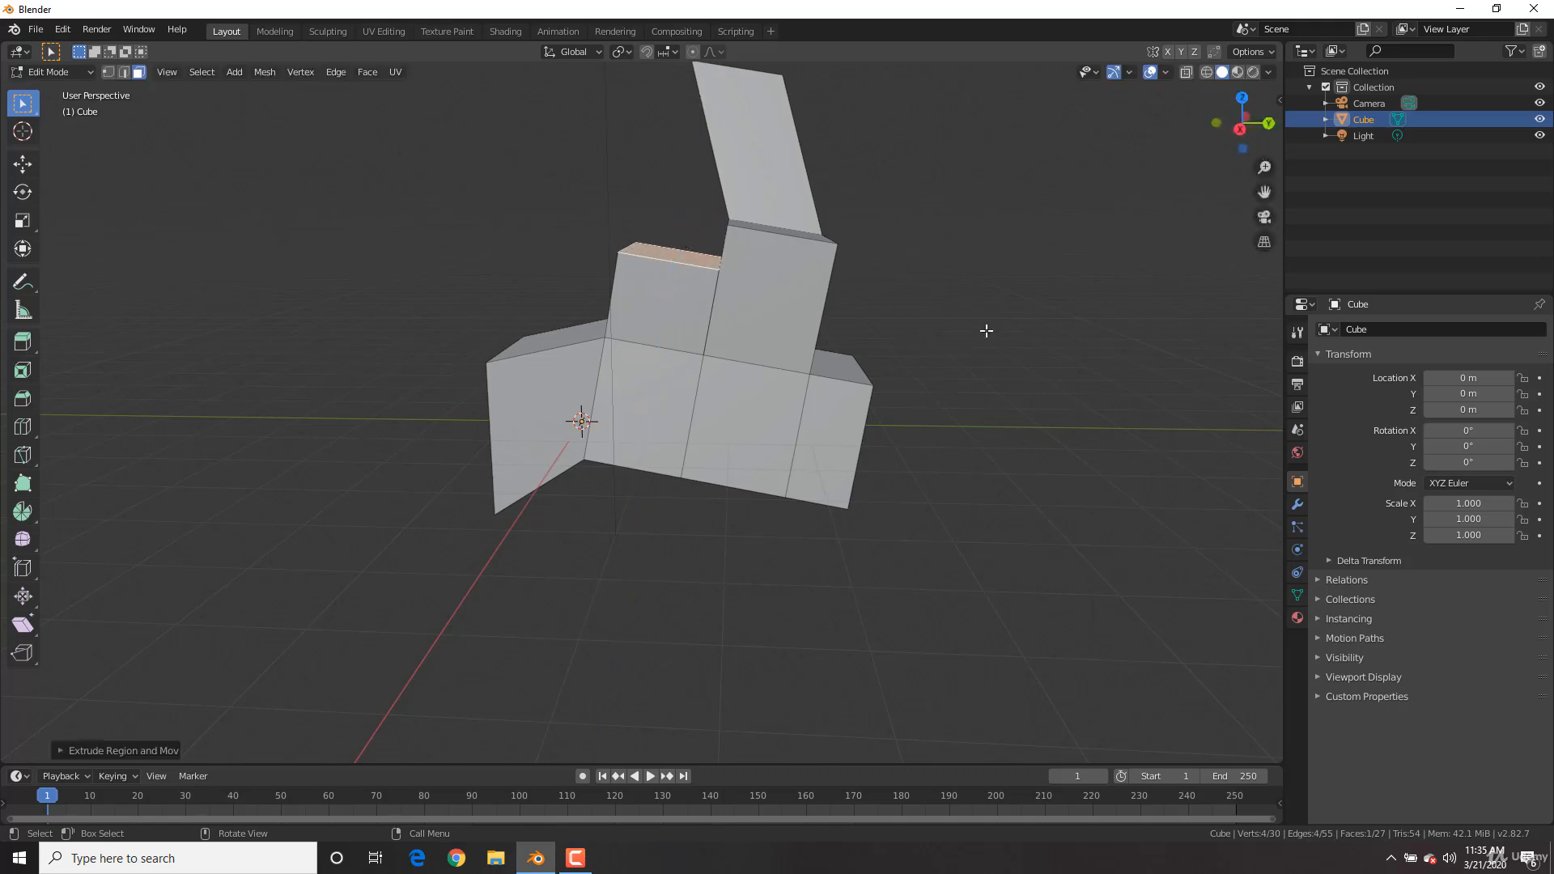
Step: Extrude the end face of the lower row of blocks in place and move the new face freely outward
{"action": "middle_click_drag", "start_coordinate": [990, 330], "coordinate": [877, 413]}
{"action": "left_click", "coordinate": [885, 418]}
{"action": "key", "text": "e"}
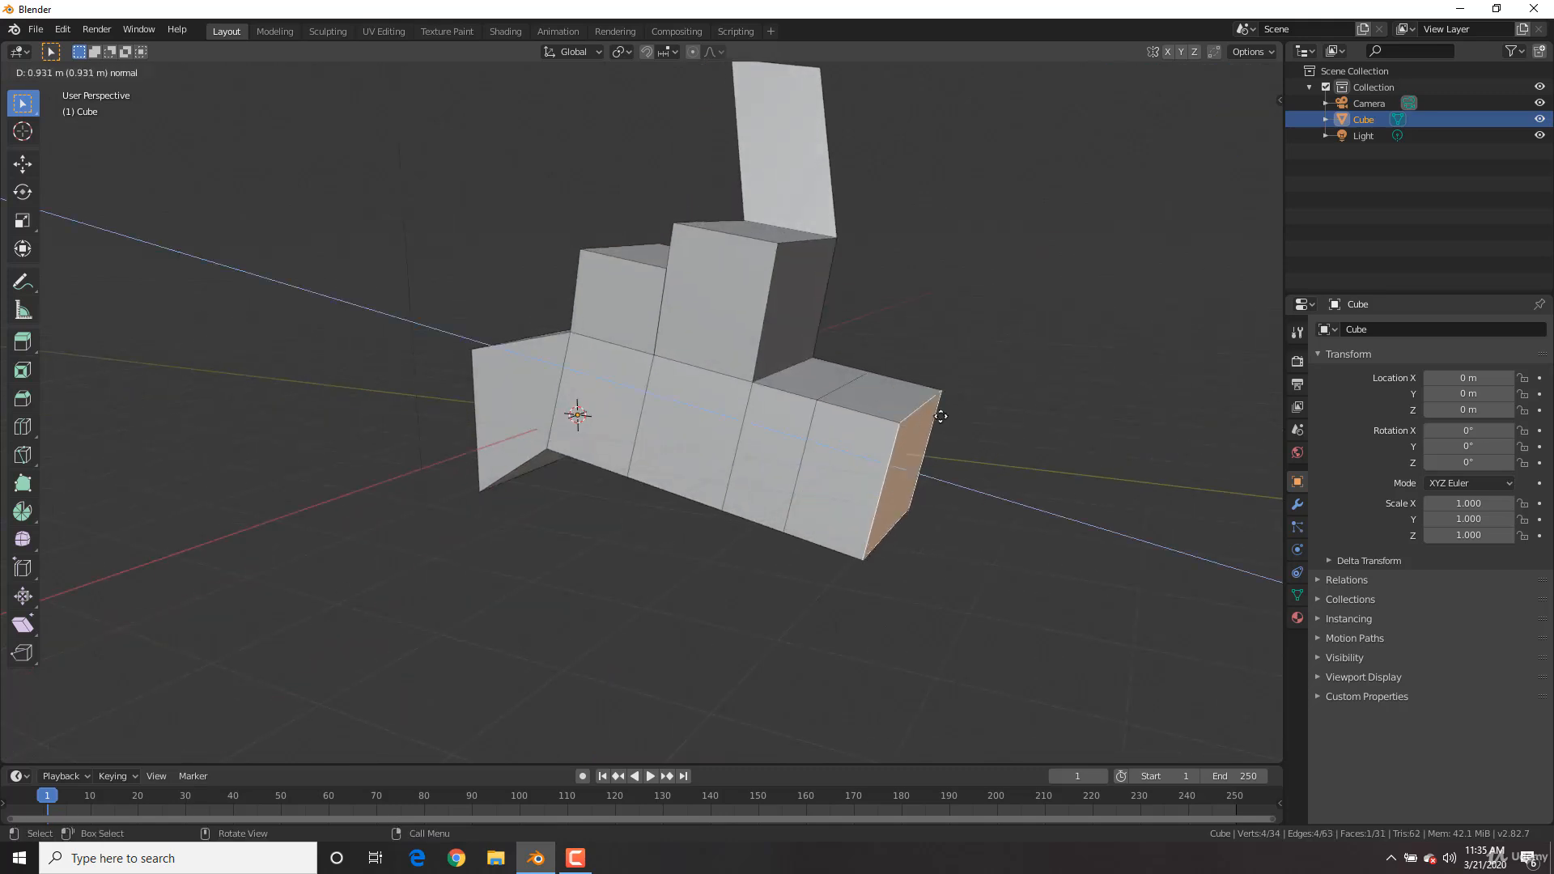
{"action": "right_click", "coordinate": [974, 458]}
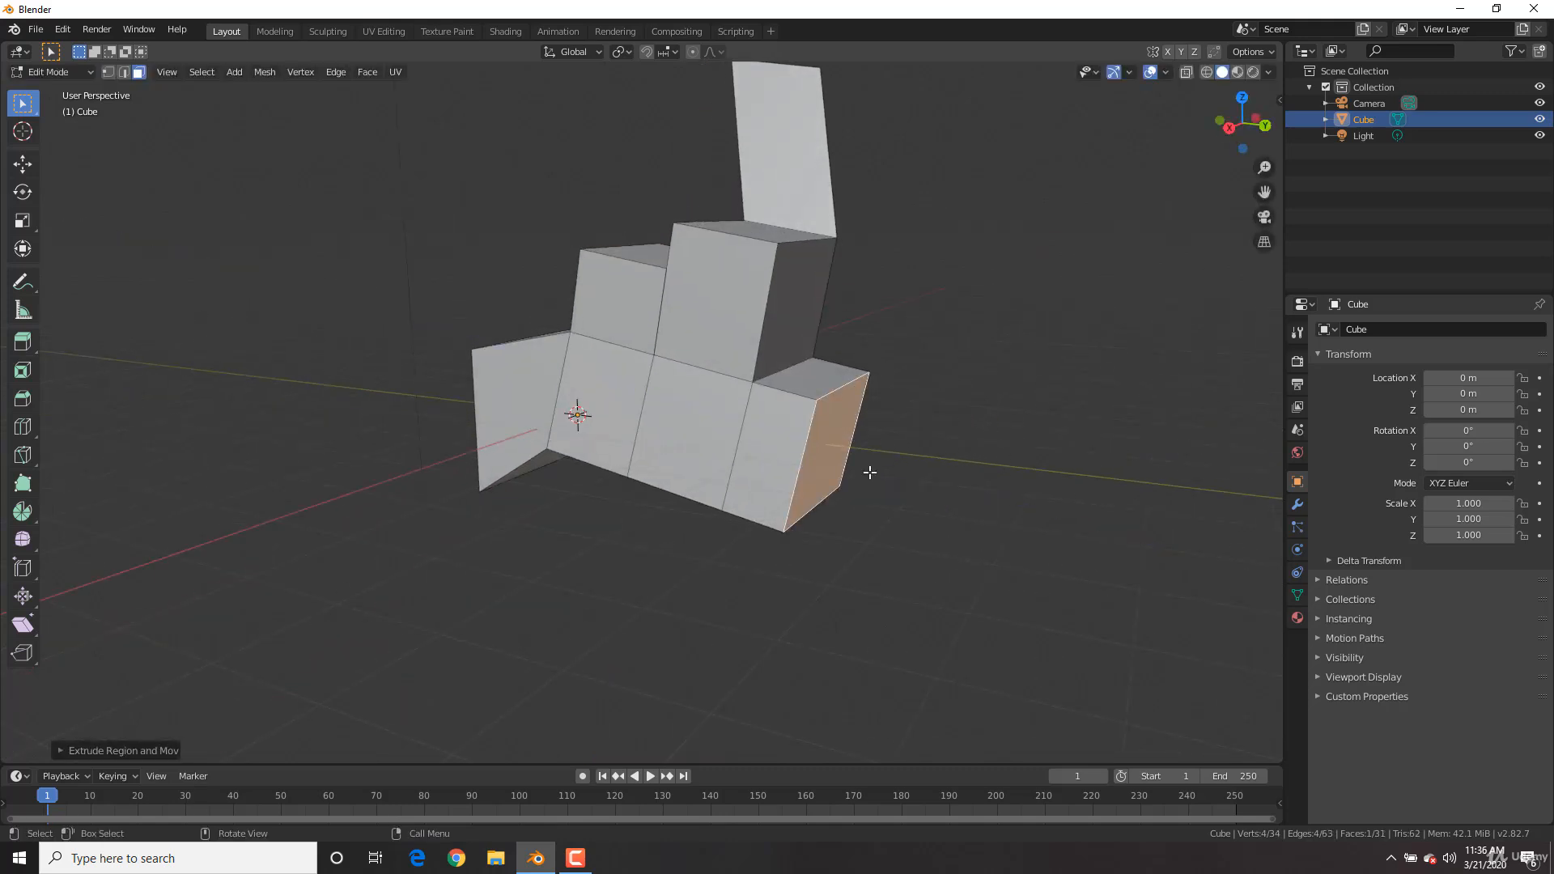
{"action": "key", "text": "g"}
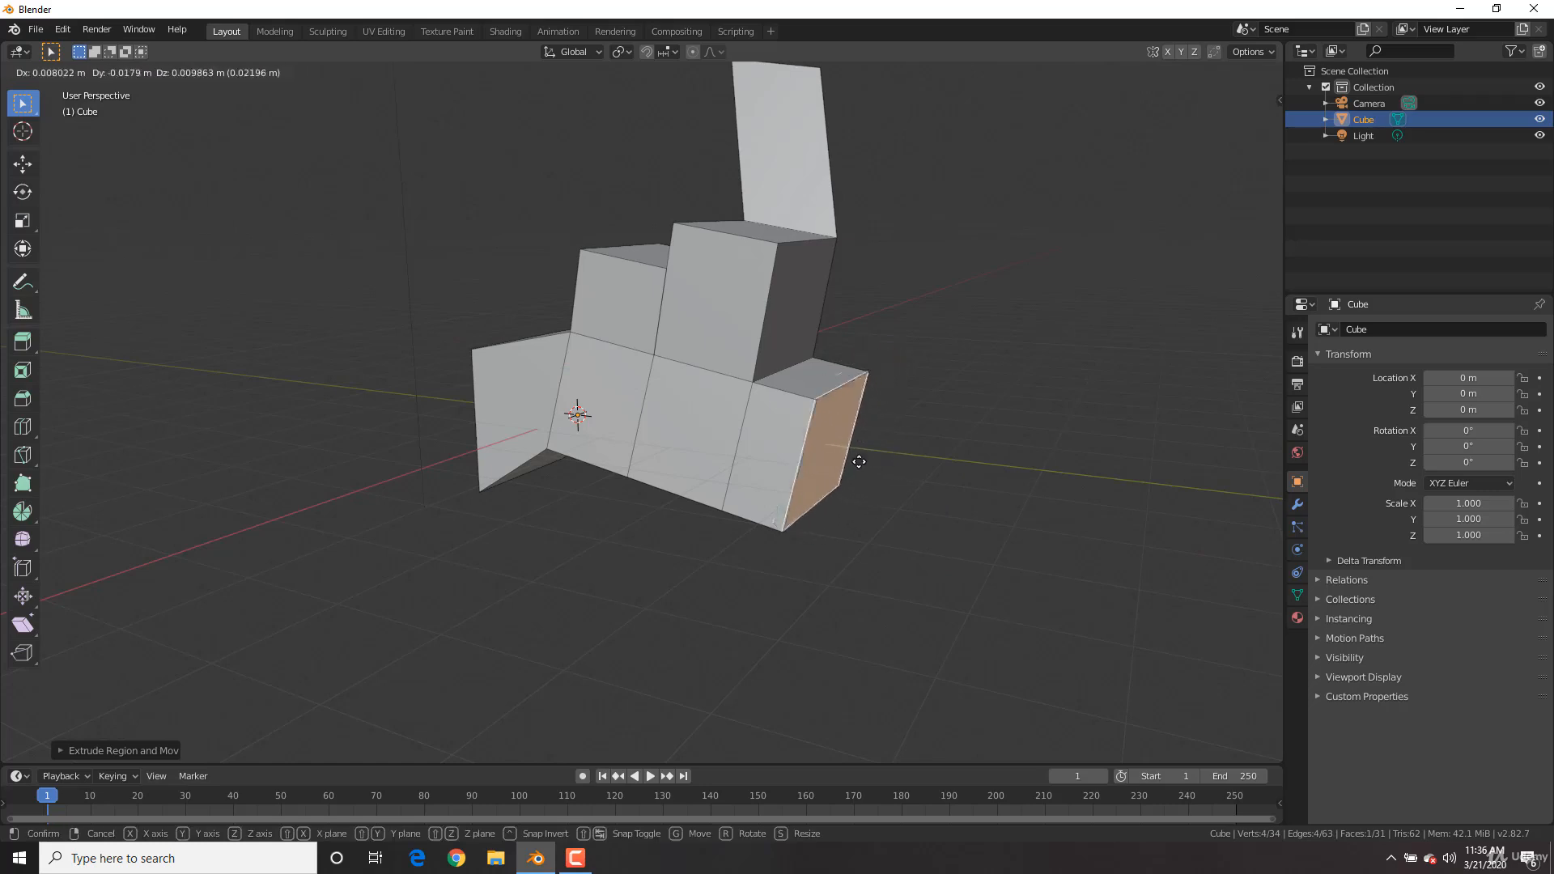
{"action": "left_click", "coordinate": [1030, 489]}
Step: Move the extruded end face again and rotate it so the new section bends sideways
{"action": "middle_click_drag", "start_coordinate": [1030, 489], "coordinate": [1000, 497]}
{"action": "key", "text": "g"}
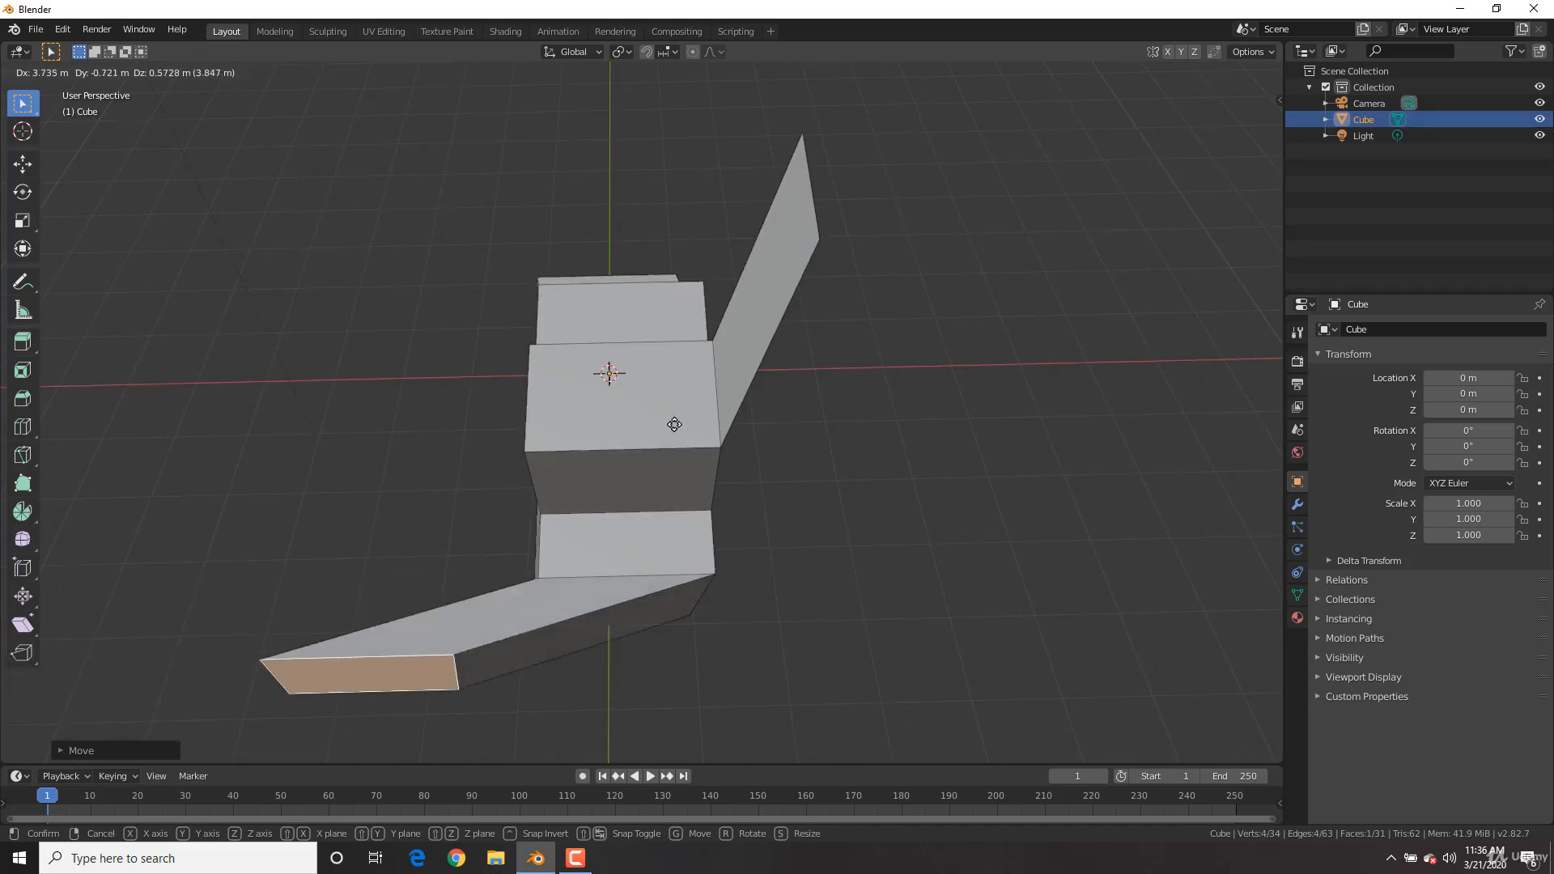
{"action": "left_click", "coordinate": [720, 442]}
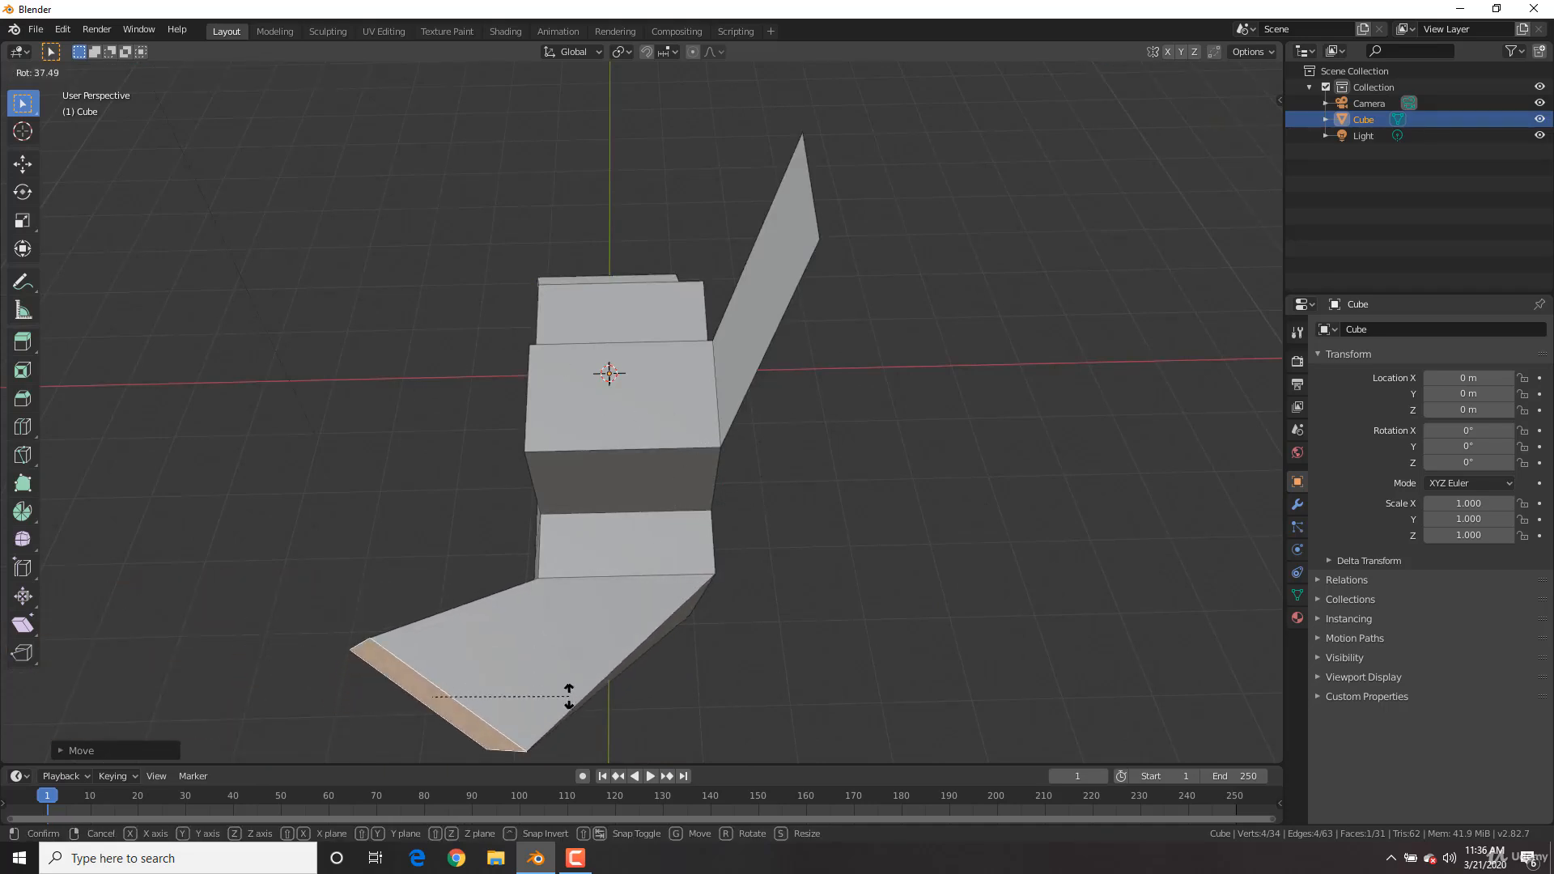
{"action": "left_click", "coordinate": [611, 623]}
Step: In top view, extrude the end face into another section, then move and rotate it to continue the curve
{"action": "key", "text": "KP_7"}
{"action": "middle_click_drag", "start_coordinate": [912, 243], "coordinate": [853, 317], "text": "shift"}
{"action": "key", "text": "e"}
{"action": "left_click", "coordinate": [945, 182]}
{"action": "key", "text": "g"}
{"action": "left_click", "coordinate": [1026, 436]}
{"action": "key", "text": "r"}
{"action": "left_click", "coordinate": [931, 508]}
Step: Extrude one more section from the curved arm's end, rotate its face, and reposition it to bend back toward the X axis
{"action": "key", "text": "e"}
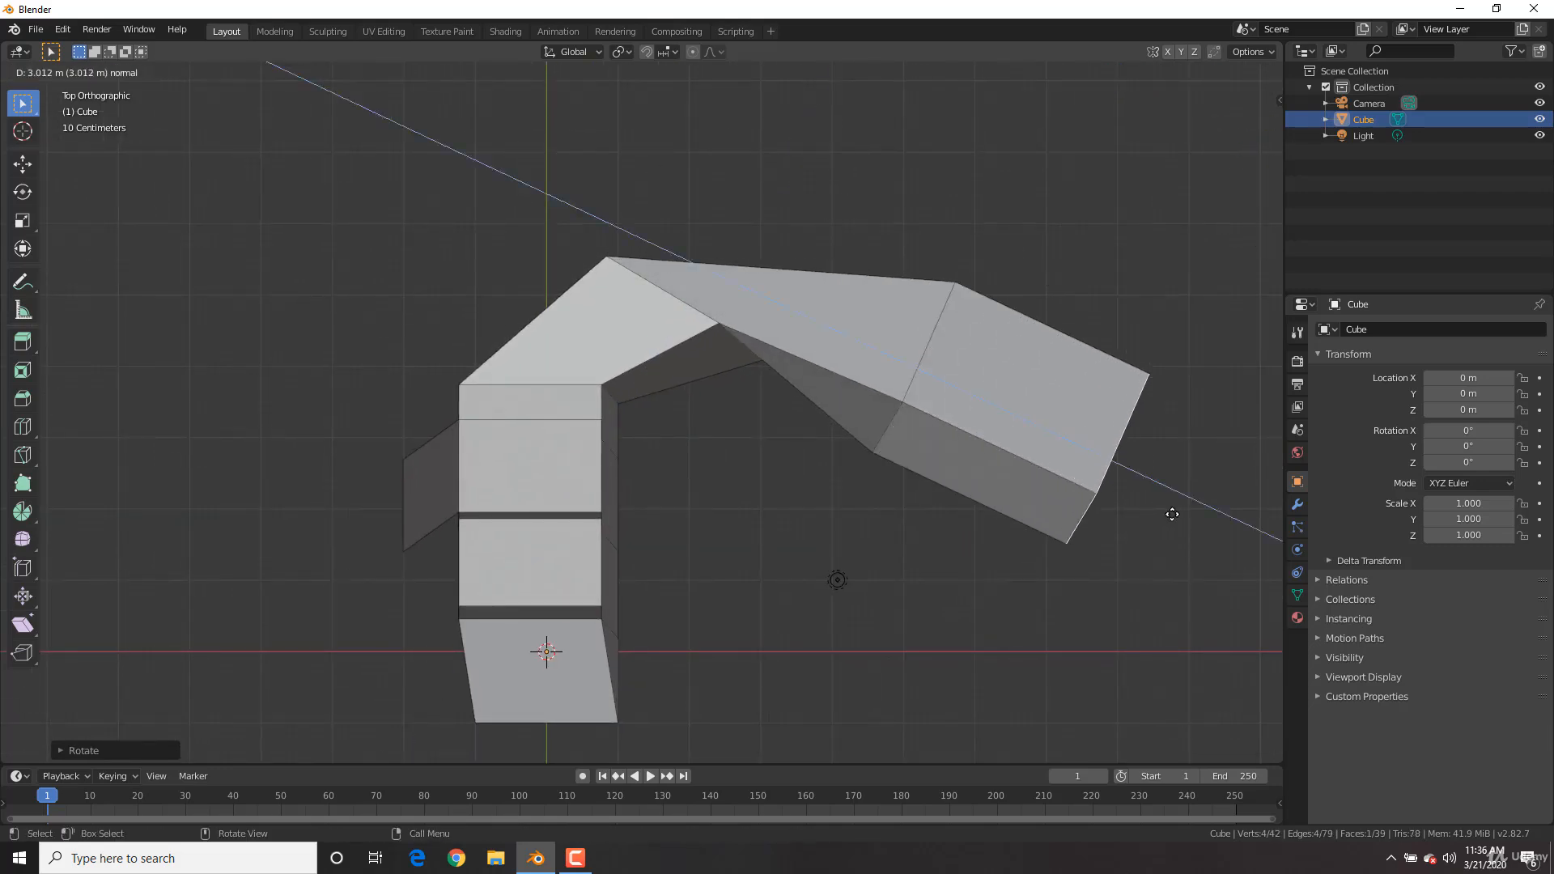
{"action": "left_click", "coordinate": [1162, 465]}
{"action": "key", "text": "g"}
{"action": "left_click", "coordinate": [1028, 581]}
{"action": "key", "text": "r"}
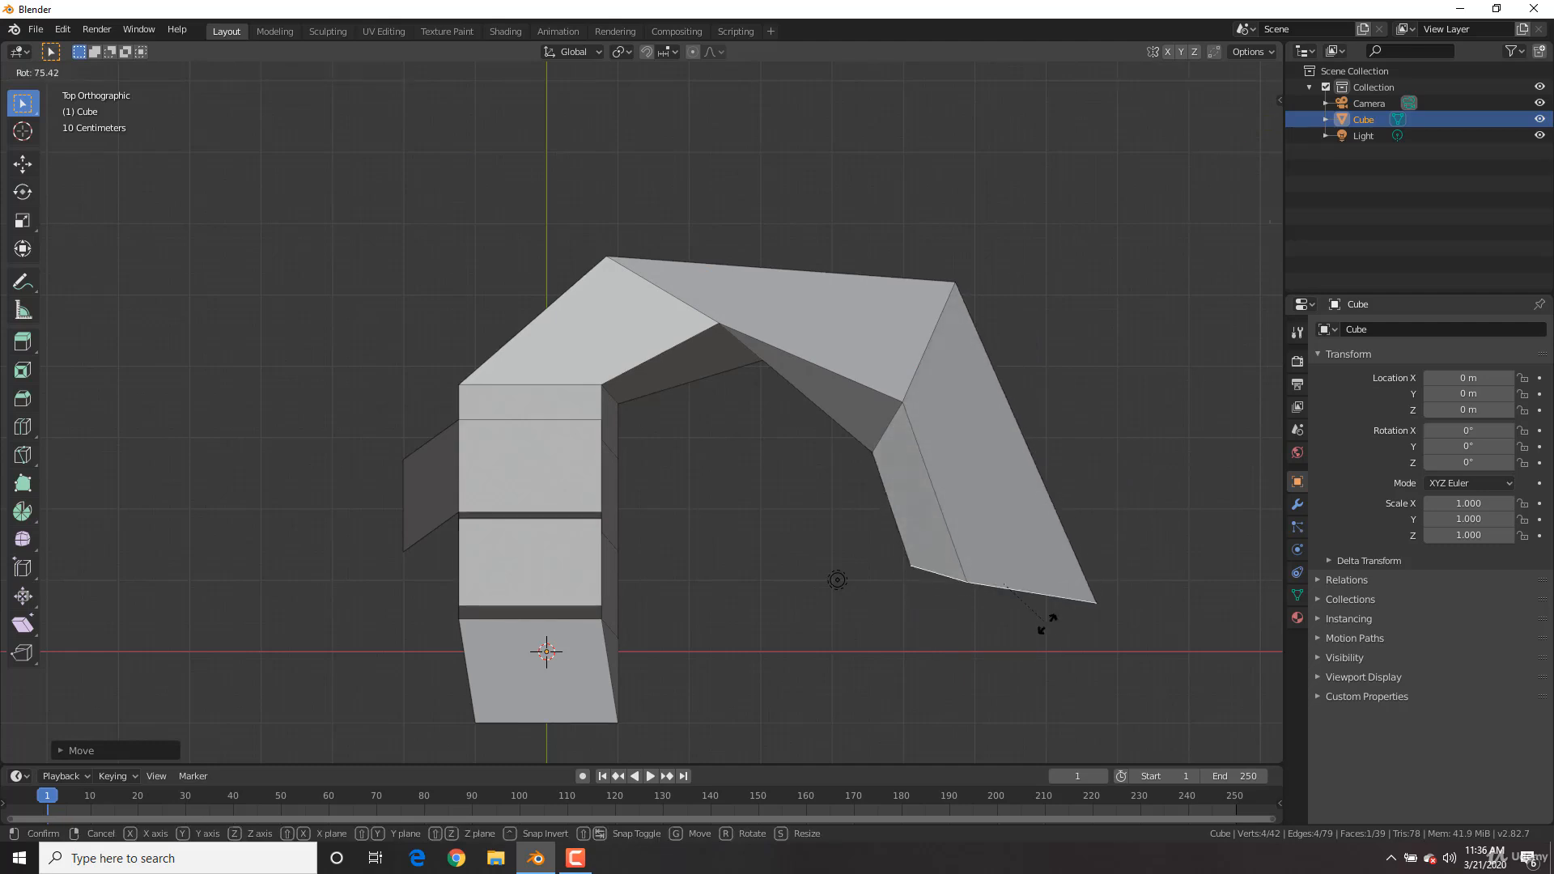
{"action": "left_click", "coordinate": [1050, 625]}
{"action": "key", "text": "g"}
{"action": "left_click", "coordinate": [1058, 553]}
Step: Inspect the curved shape in Object Mode and return to Edit Mode
{"action": "middle_click_drag", "start_coordinate": [882, 419], "coordinate": [781, 295]}
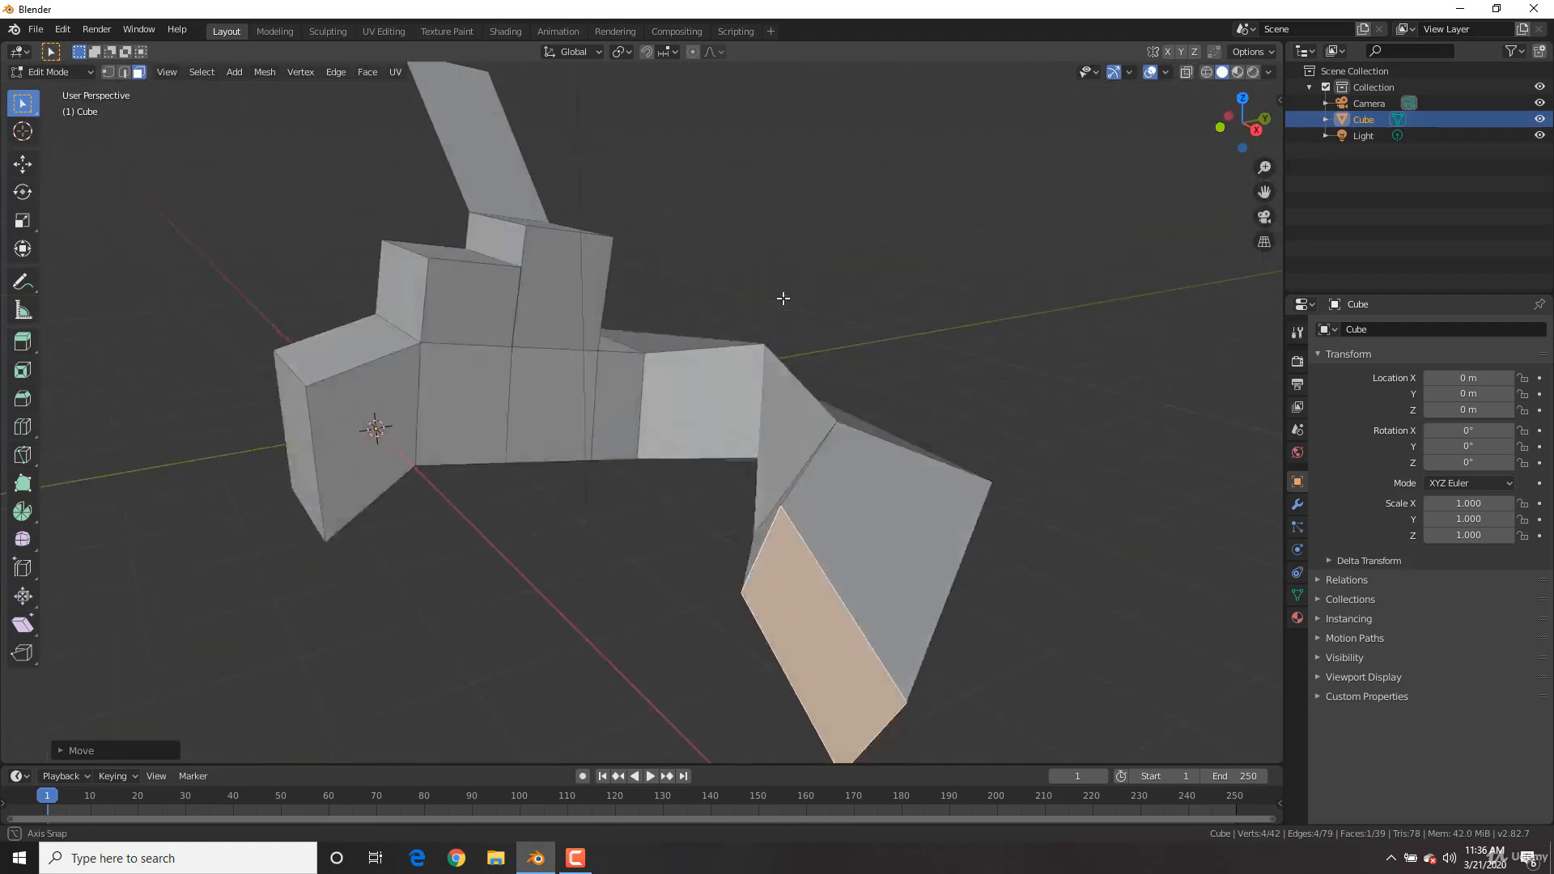
{"action": "key", "text": "Tab"}
{"action": "middle_click_drag", "start_coordinate": [793, 622], "coordinate": [726, 597]}
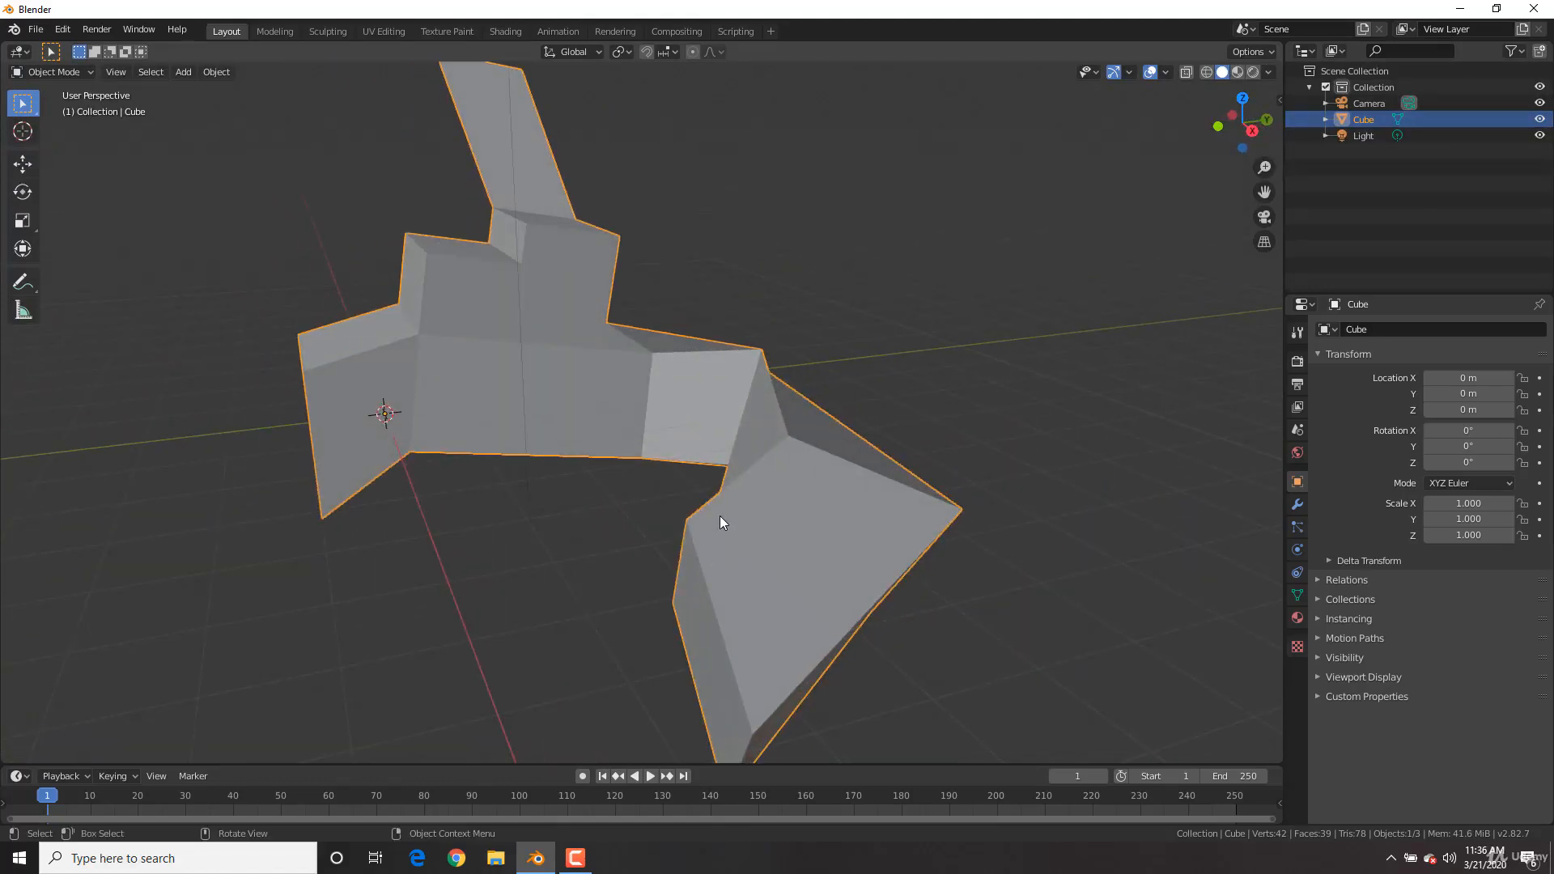
{"action": "key", "text": "Tab"}
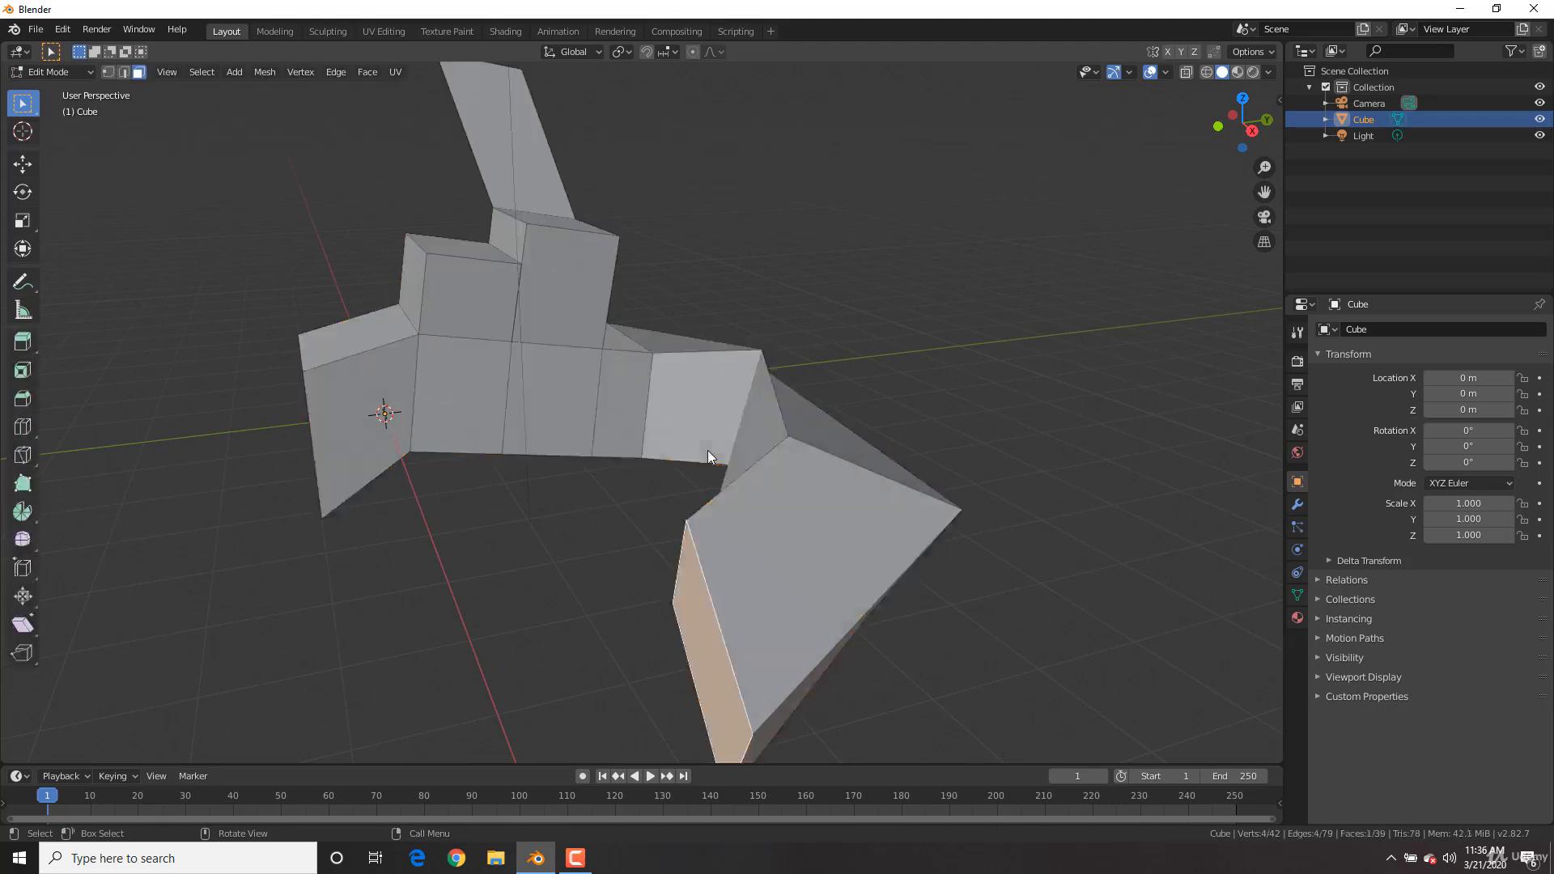
{"action": "mouse_move", "coordinate": [790, 388]}
{"action": "middle_mouse_down"}
{"action": "mouse_move", "coordinate": [746, 391]}
{"action": "mouse_move", "coordinate": [713, 359]}
{"action": "mouse_move", "coordinate": [800, 396]}
{"action": "middle_mouse_up"}
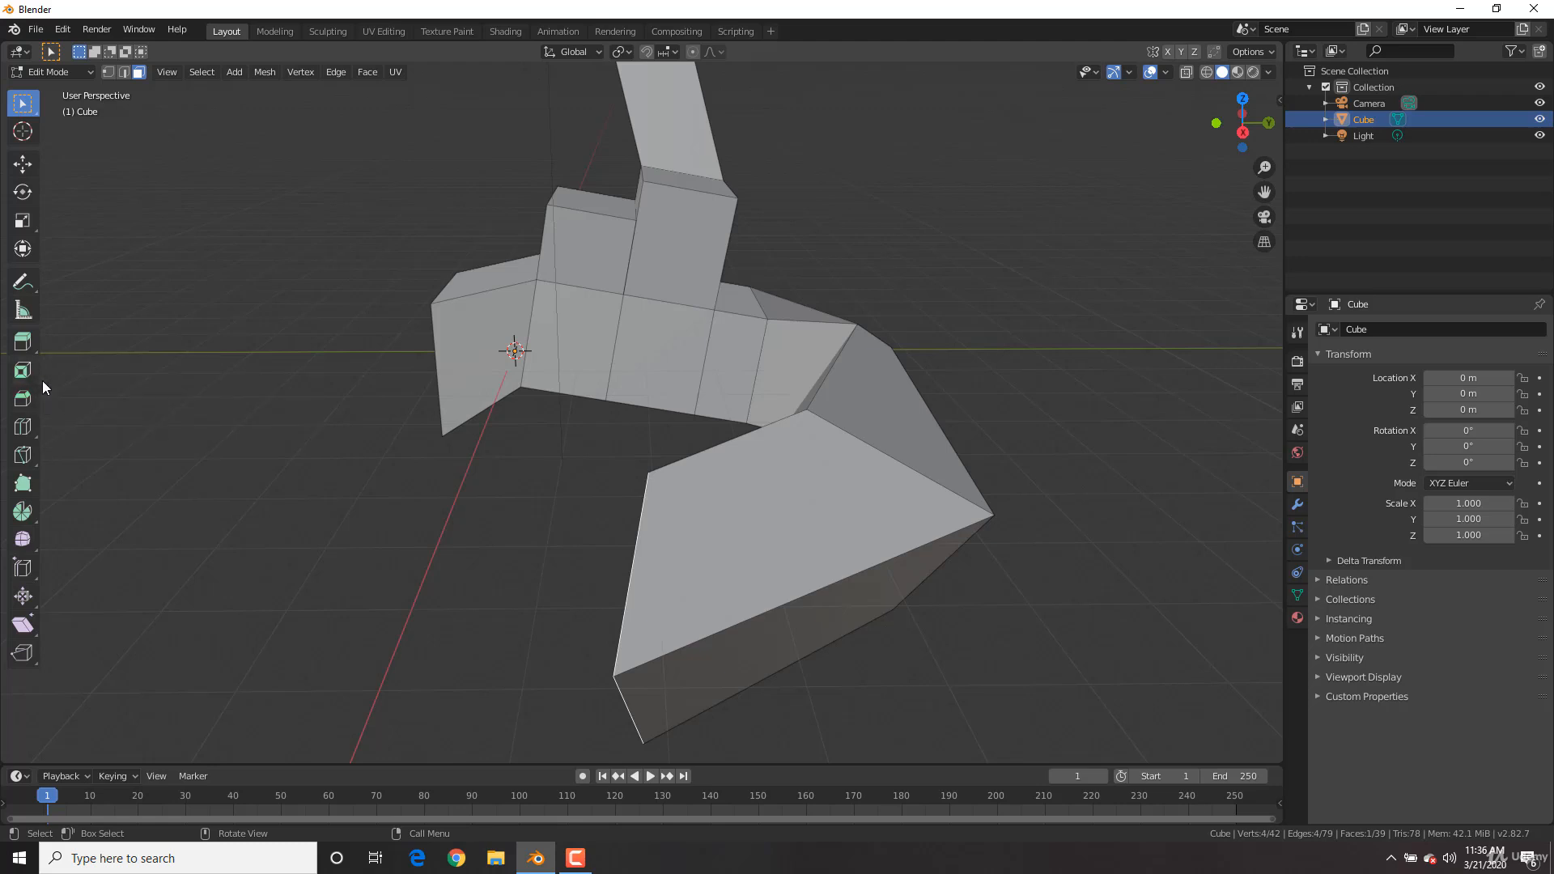
Step: Show the tool names beside the icons and use Extrude Region to add two blocks to the curved arm's end face
{"action": "left_click_drag", "start_coordinate": [45, 379], "coordinate": [190, 379]}
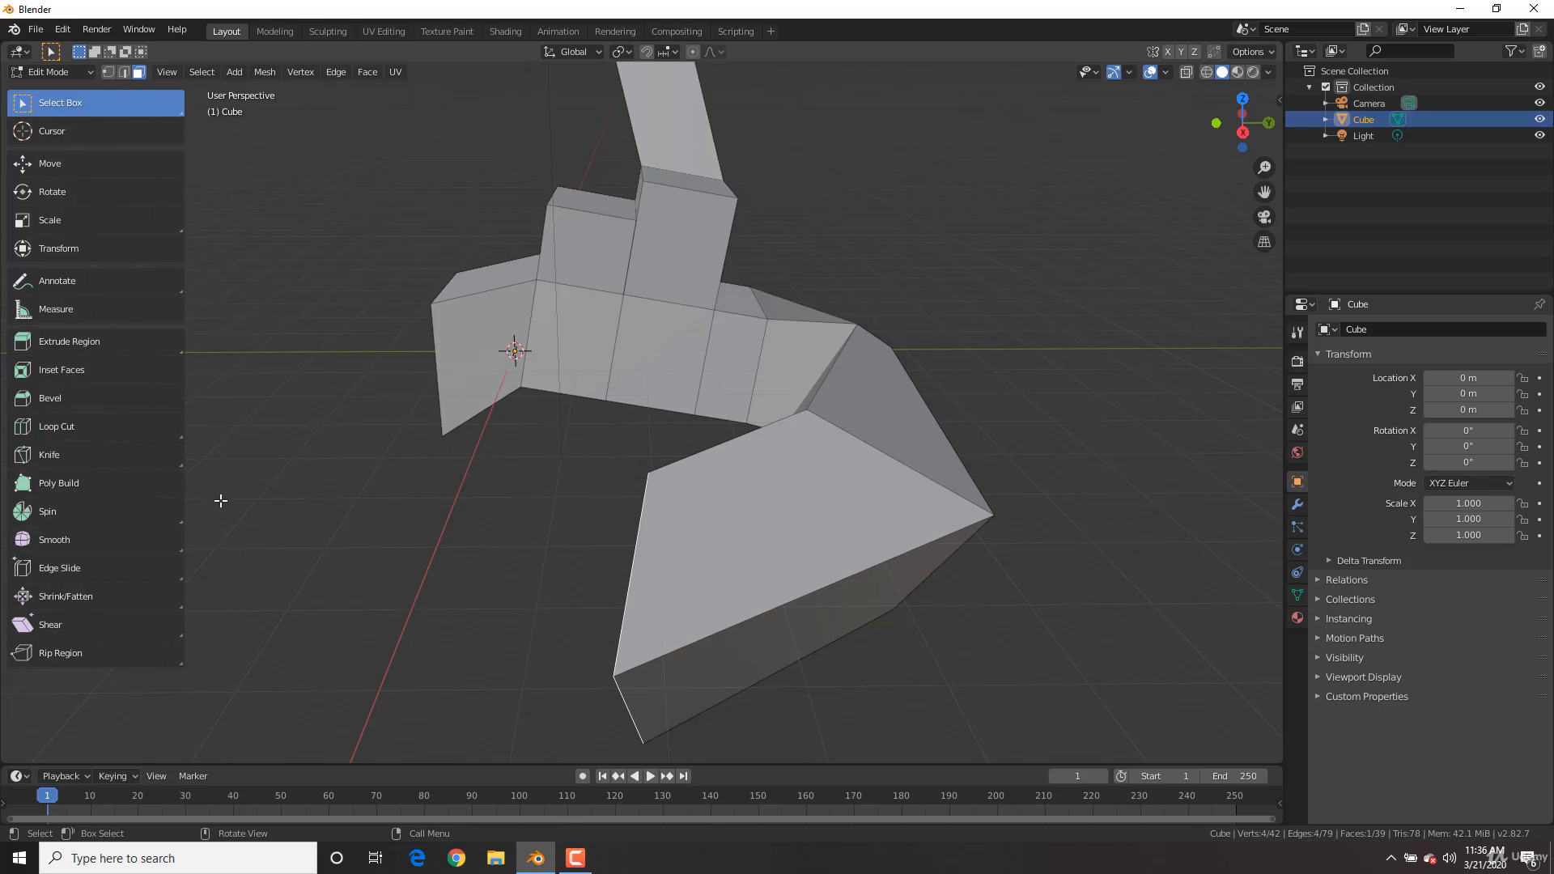
{"action": "left_click", "coordinate": [98, 341]}
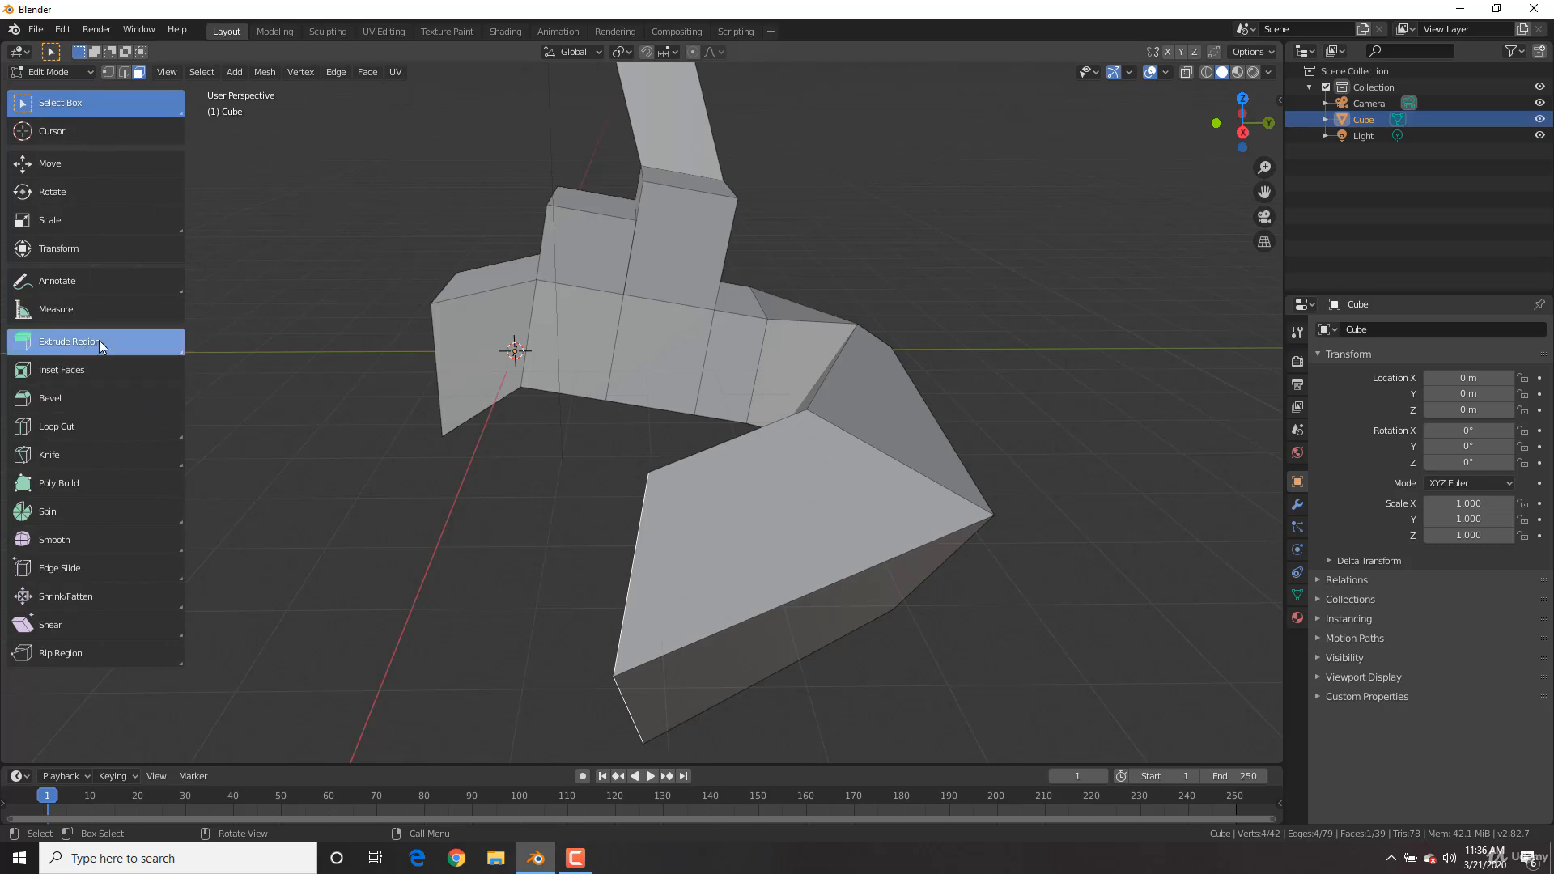
{"action": "middle_click_drag", "start_coordinate": [676, 461], "coordinate": [725, 437]}
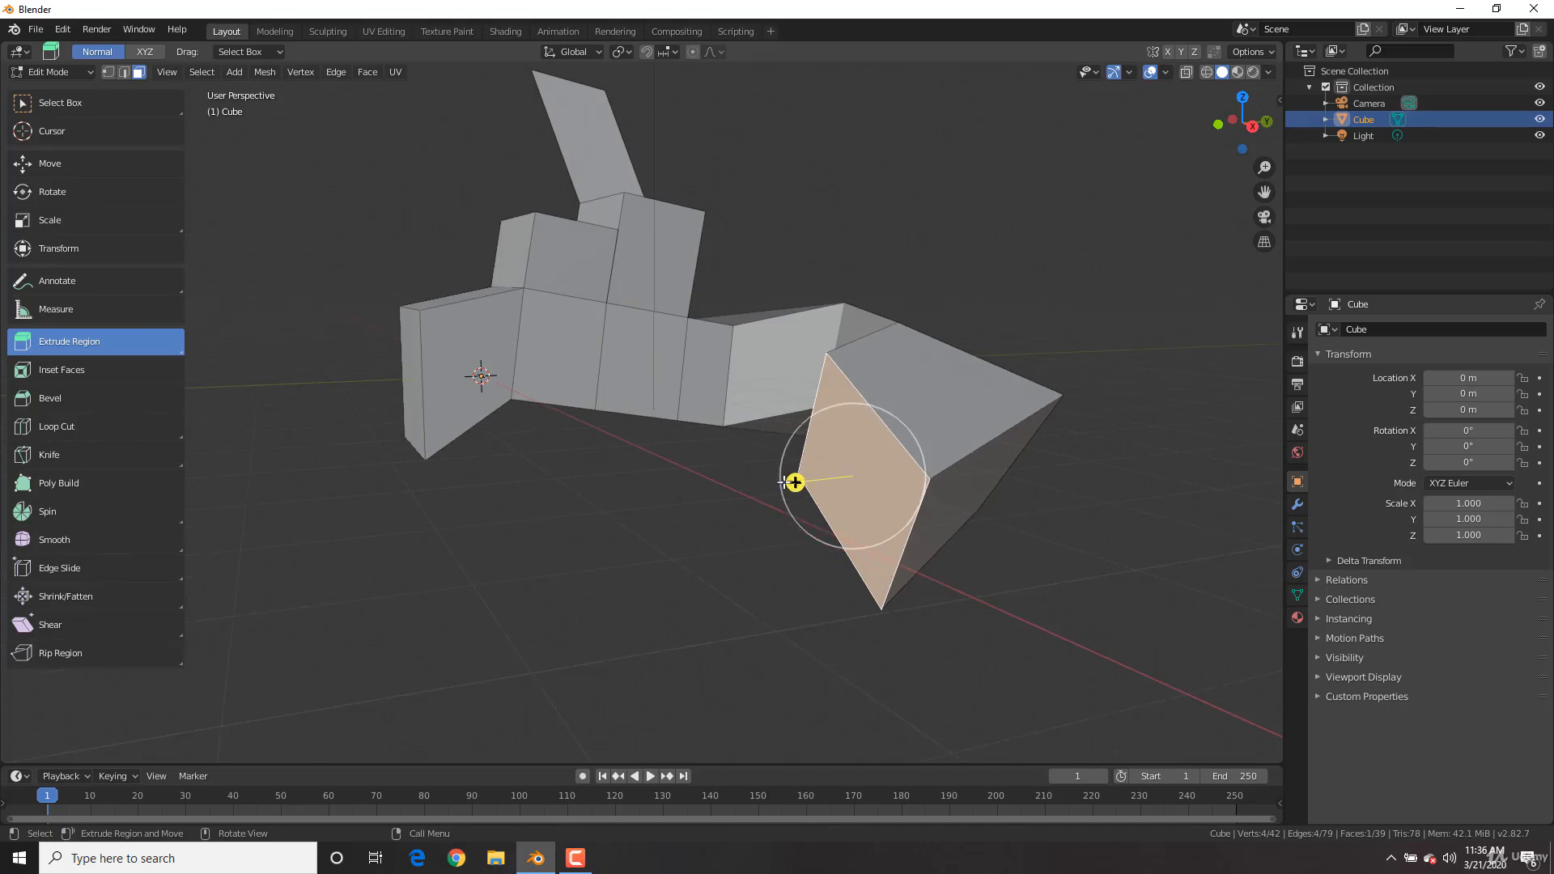
{"action": "left_click_drag", "start_coordinate": [797, 481], "coordinate": [607, 502]}
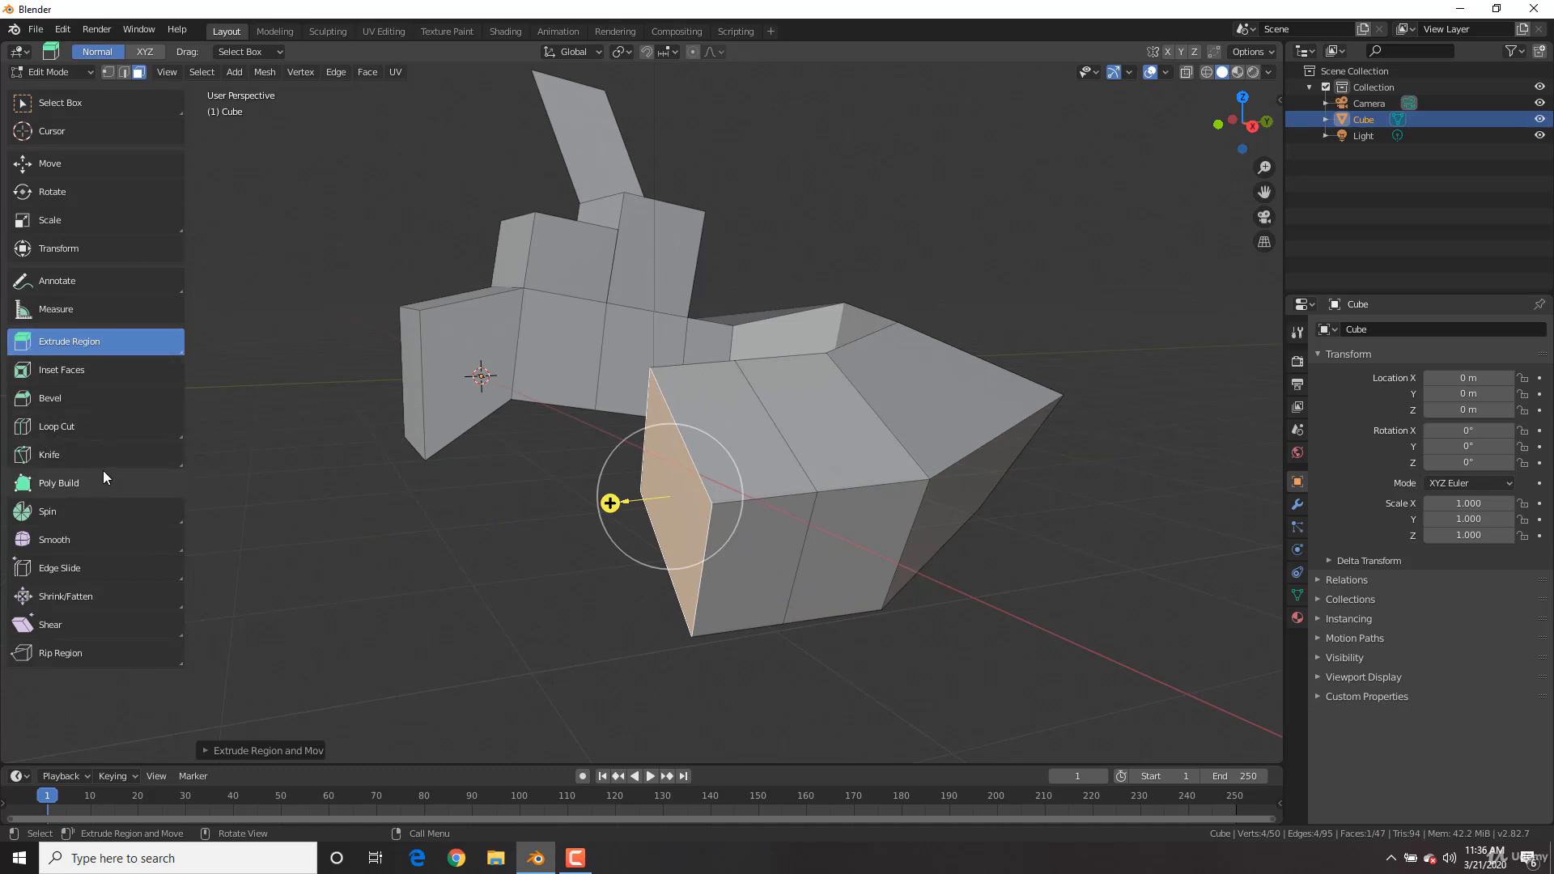
Step: Return to Select Box and add a lengthwise loop cut near the middle of the arm, running around the whole mesh
{"action": "left_click", "coordinate": [55, 99]}
{"action": "middle_click_drag", "start_coordinate": [921, 426], "coordinate": [896, 454]}
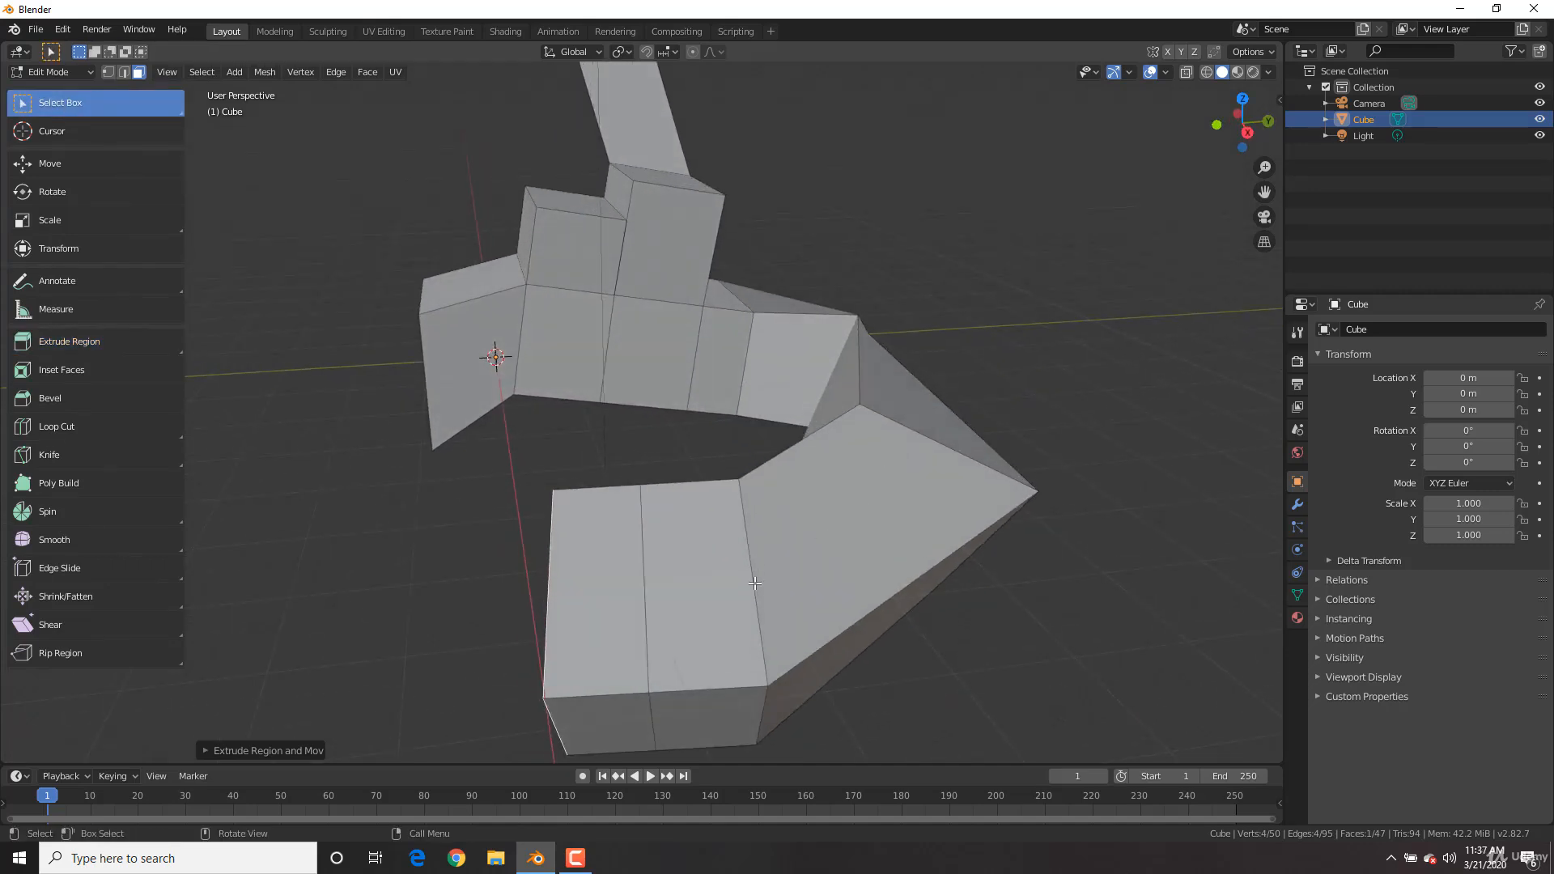
{"action": "key", "text": "ctrl+r"}
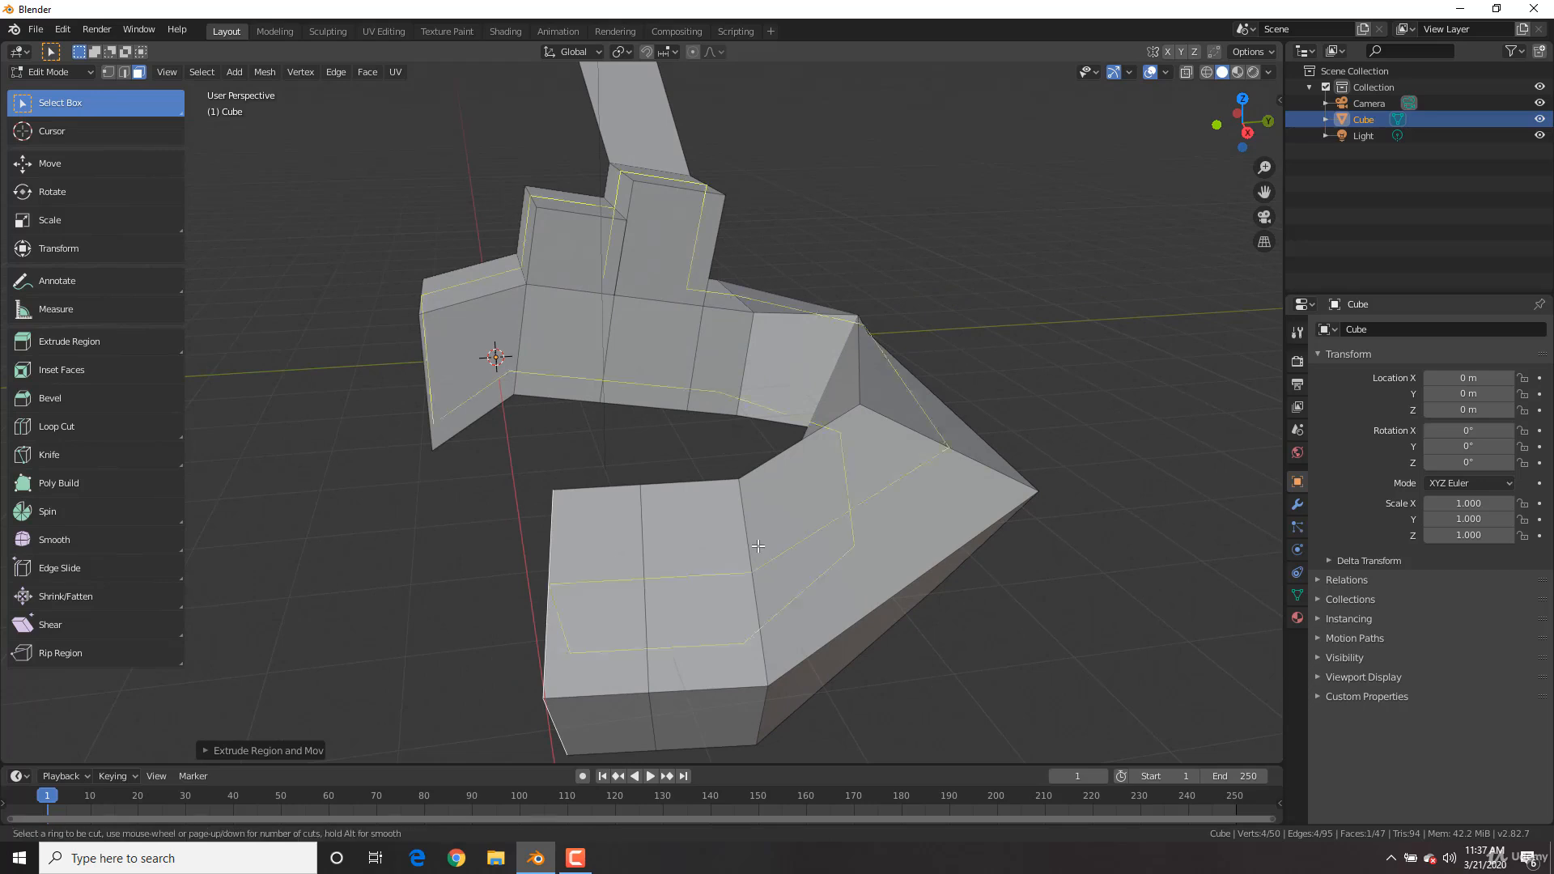
{"action": "left_click", "coordinate": [768, 542]}
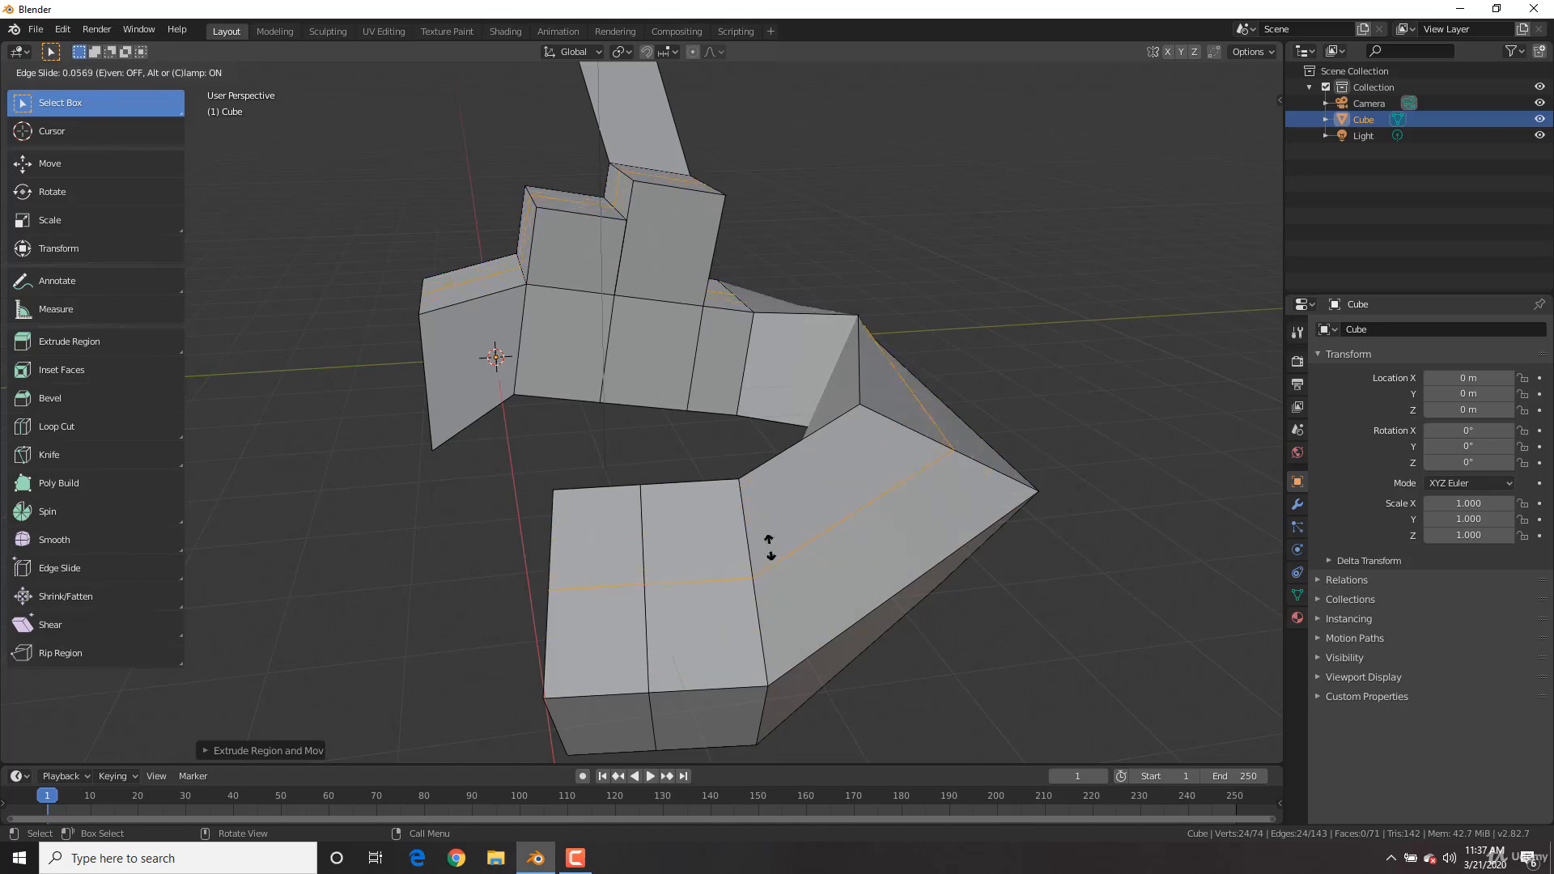
{"action": "left_click", "coordinate": [733, 504]}
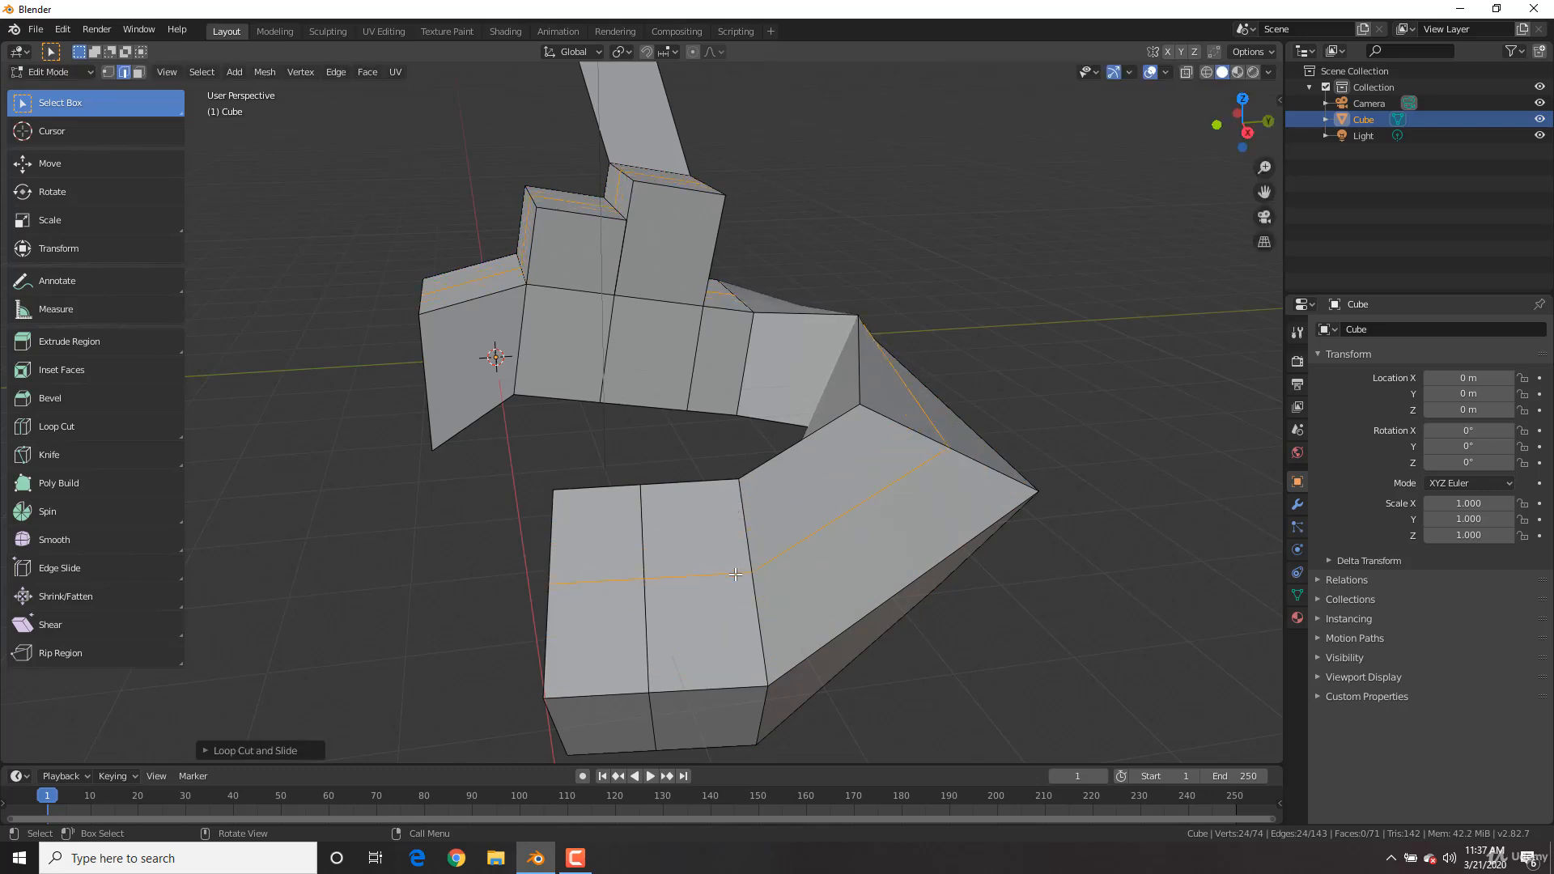
Step: Add a crosswise loop cut to the arm's second-to-last block and slide it close to the edge nearer the arm's end
{"action": "key", "text": "ctrl"}
{"action": "key", "text": "ctrl+r"}
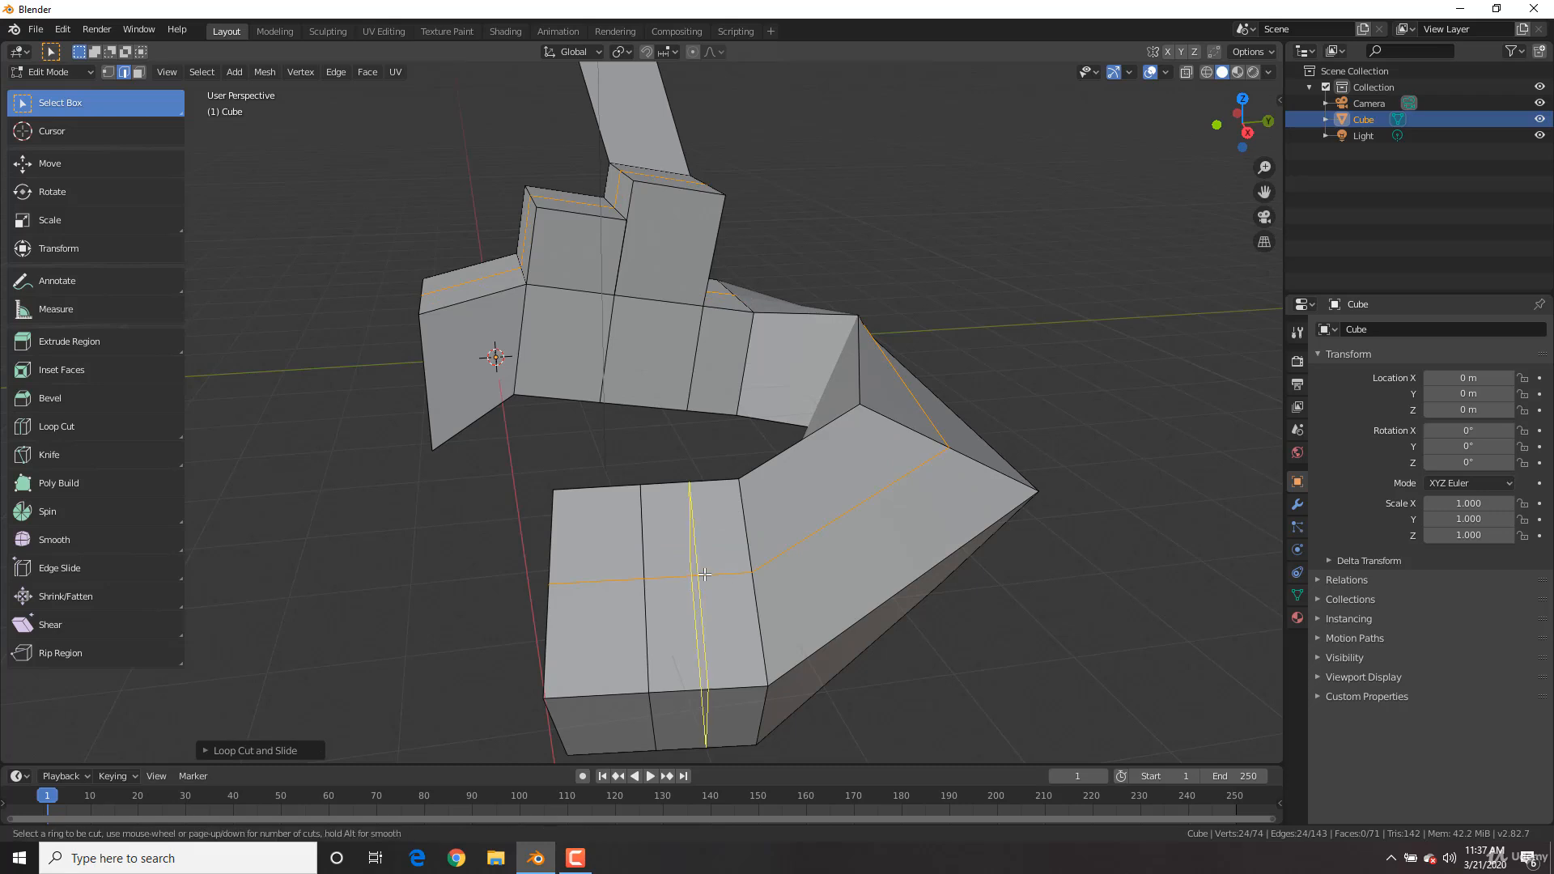
{"action": "left_click", "coordinate": [704, 574]}
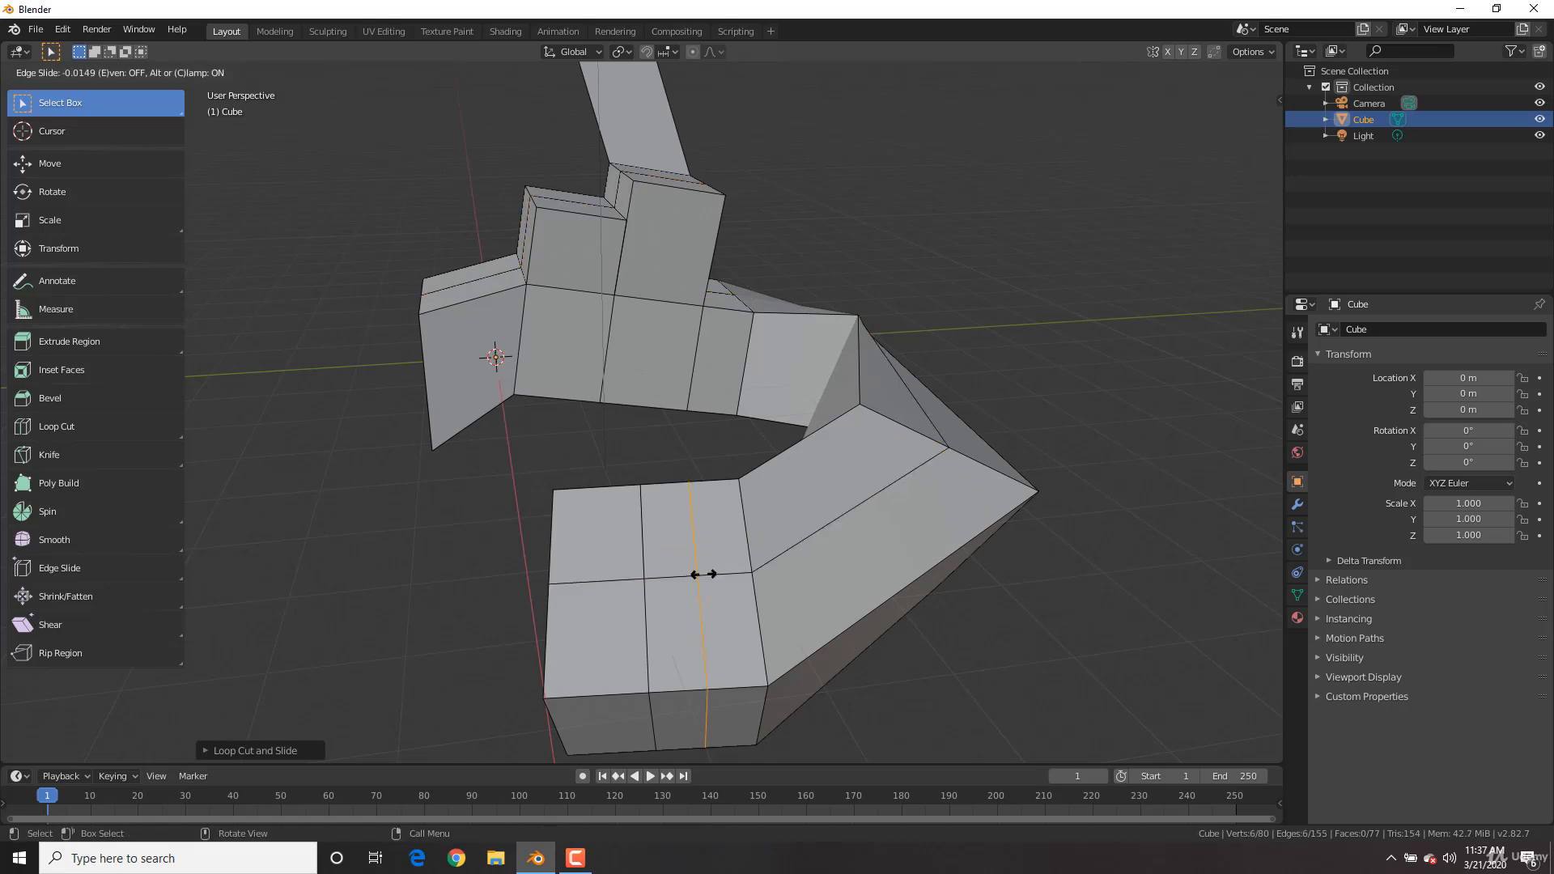
{"action": "left_click", "coordinate": [659, 570]}
Step: Add a second crosswise loop cut to the same block and slide it close to the block's opposite edge
{"action": "key", "text": "ctrl+r"}
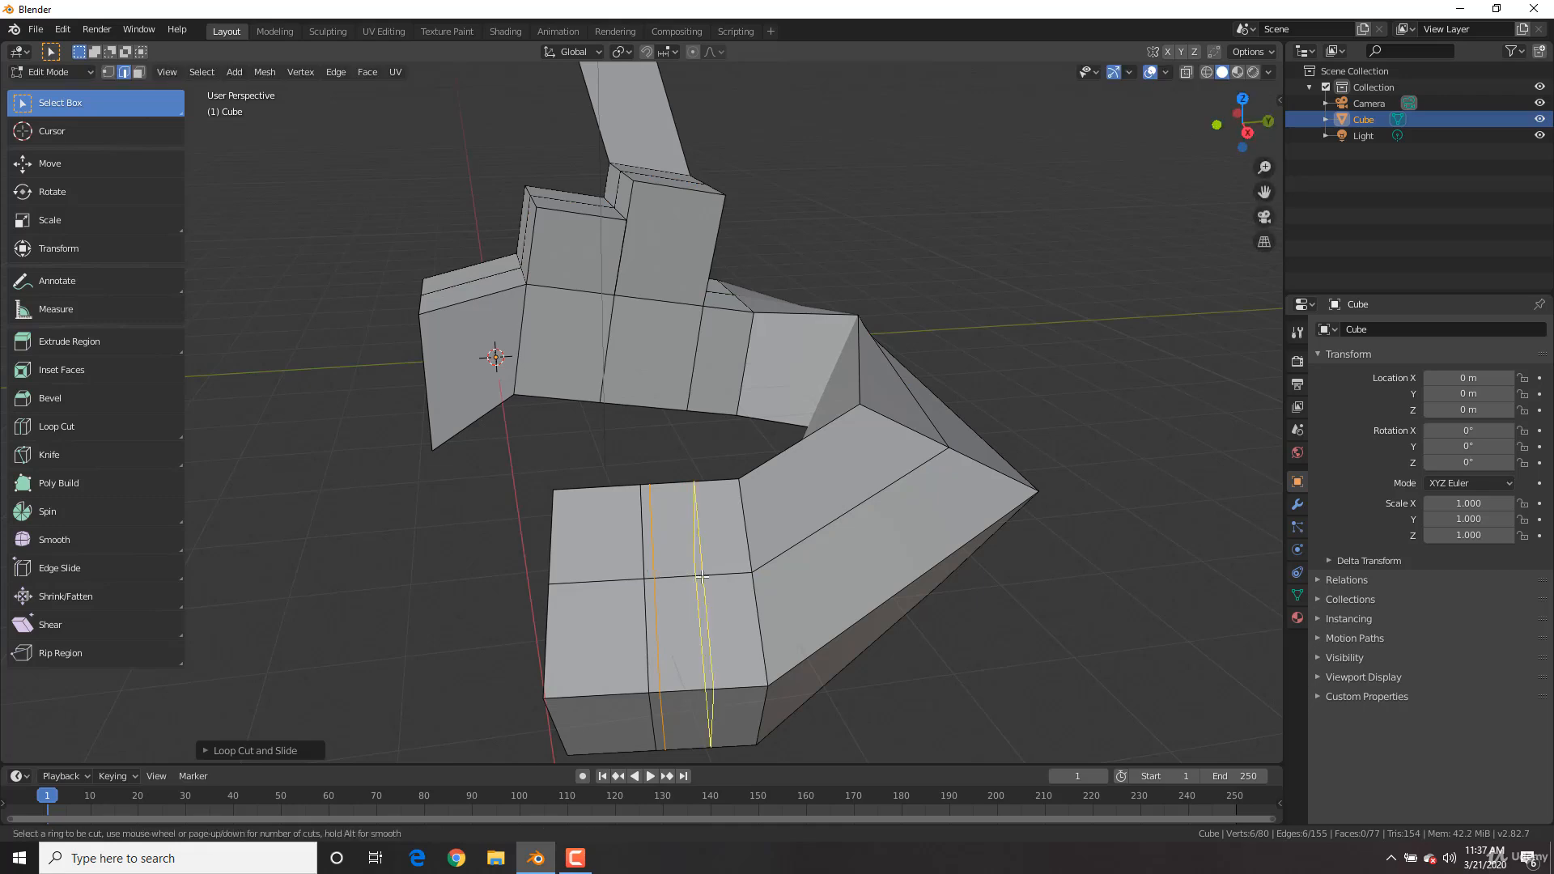
{"action": "left_click", "coordinate": [703, 574]}
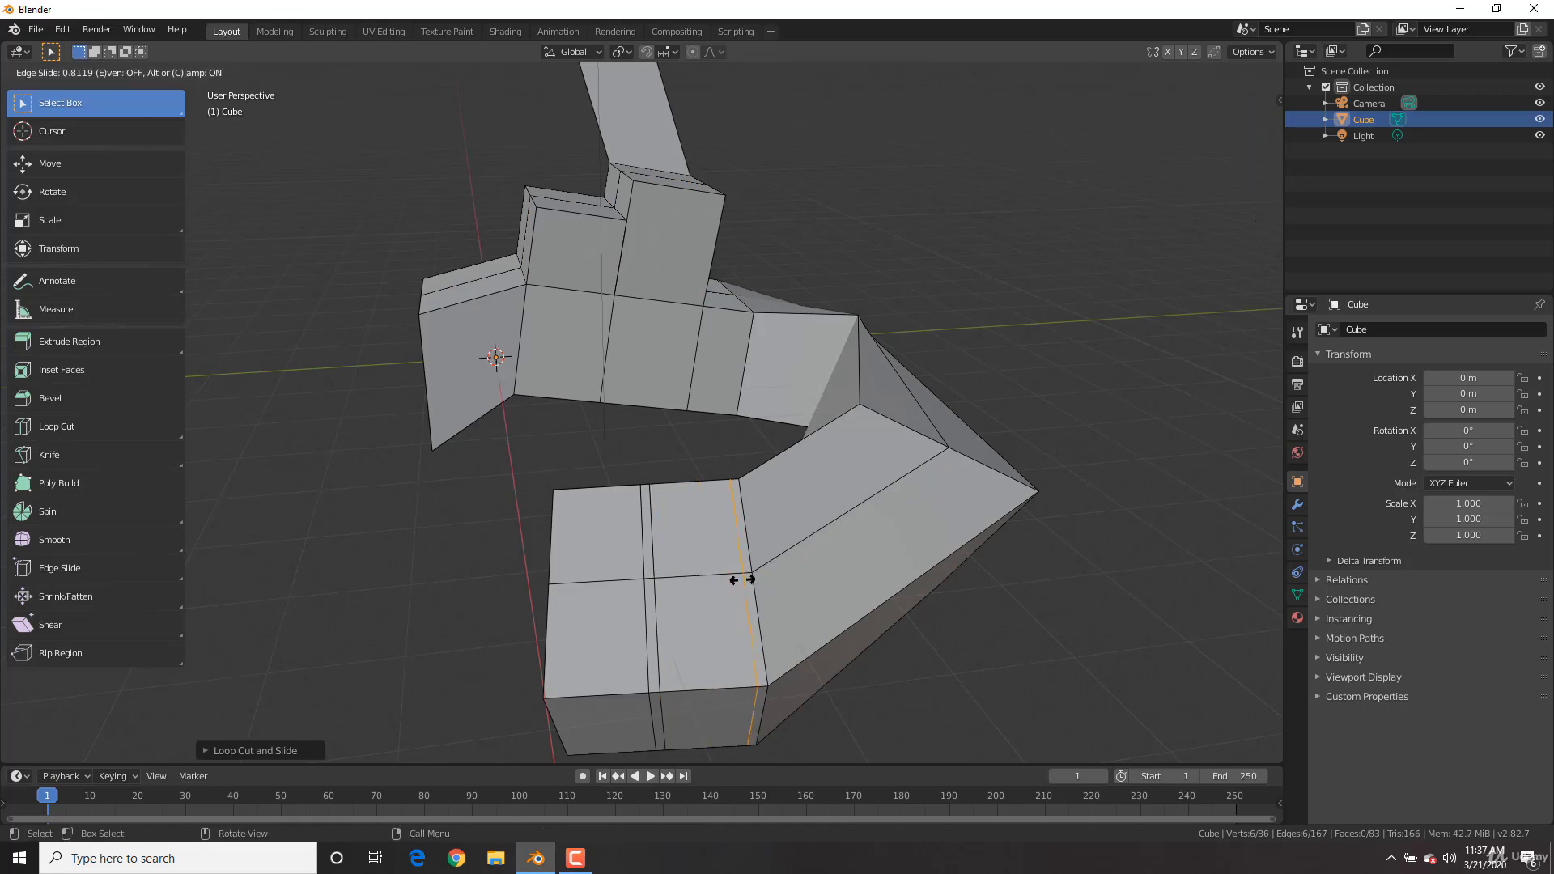
{"action": "left_click", "coordinate": [742, 579]}
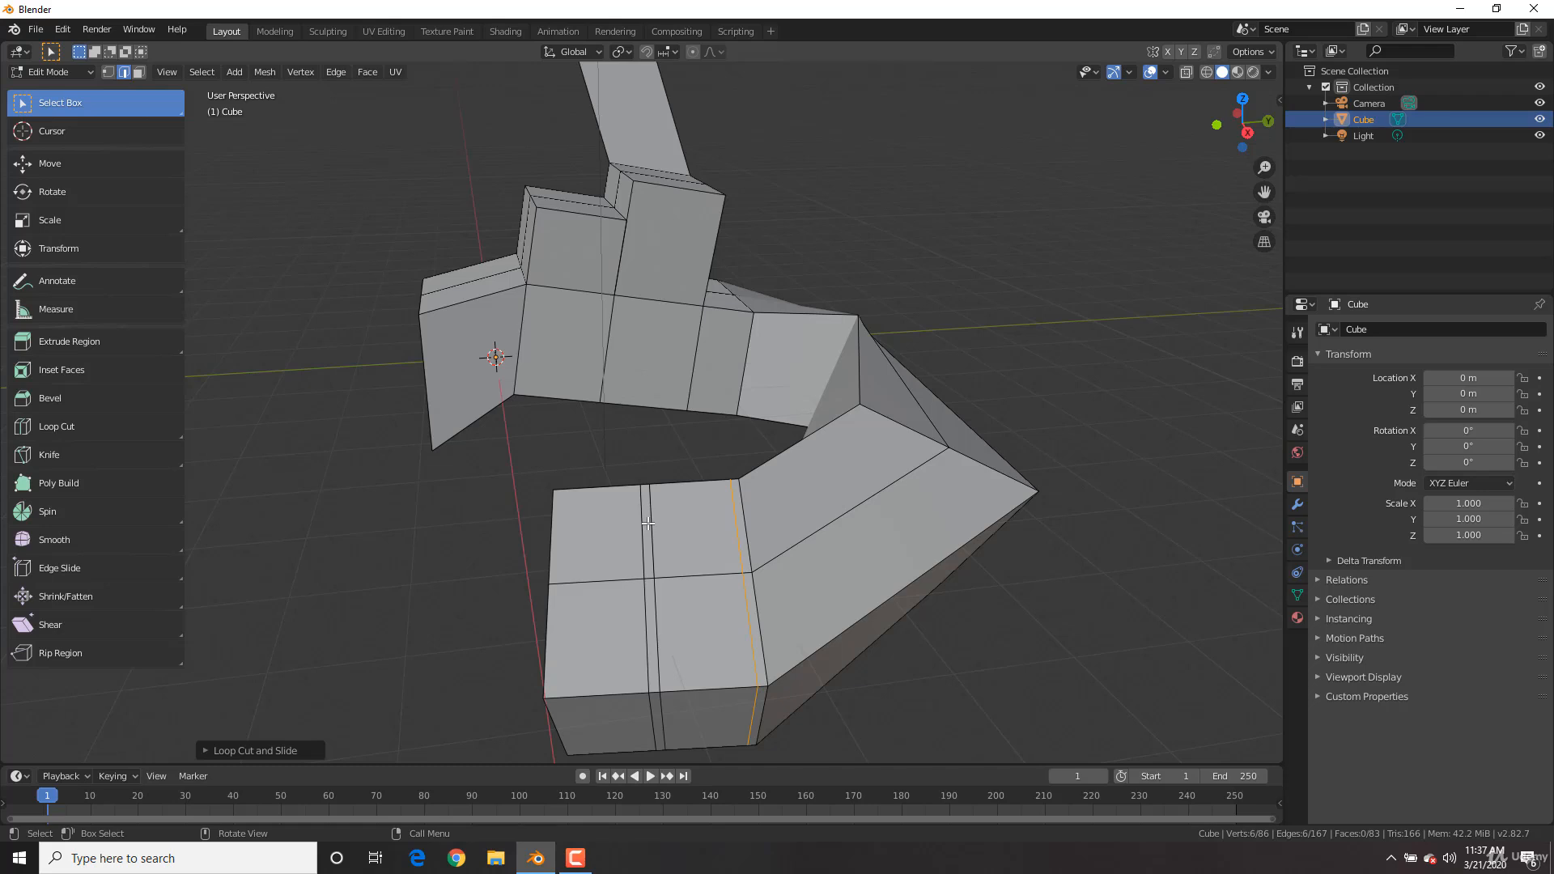
Step: Cycle through vertex and edge to face select mode, and extrude one narrow top face between the loop cuts into a thin upright fin
{"action": "key", "text": "1"}
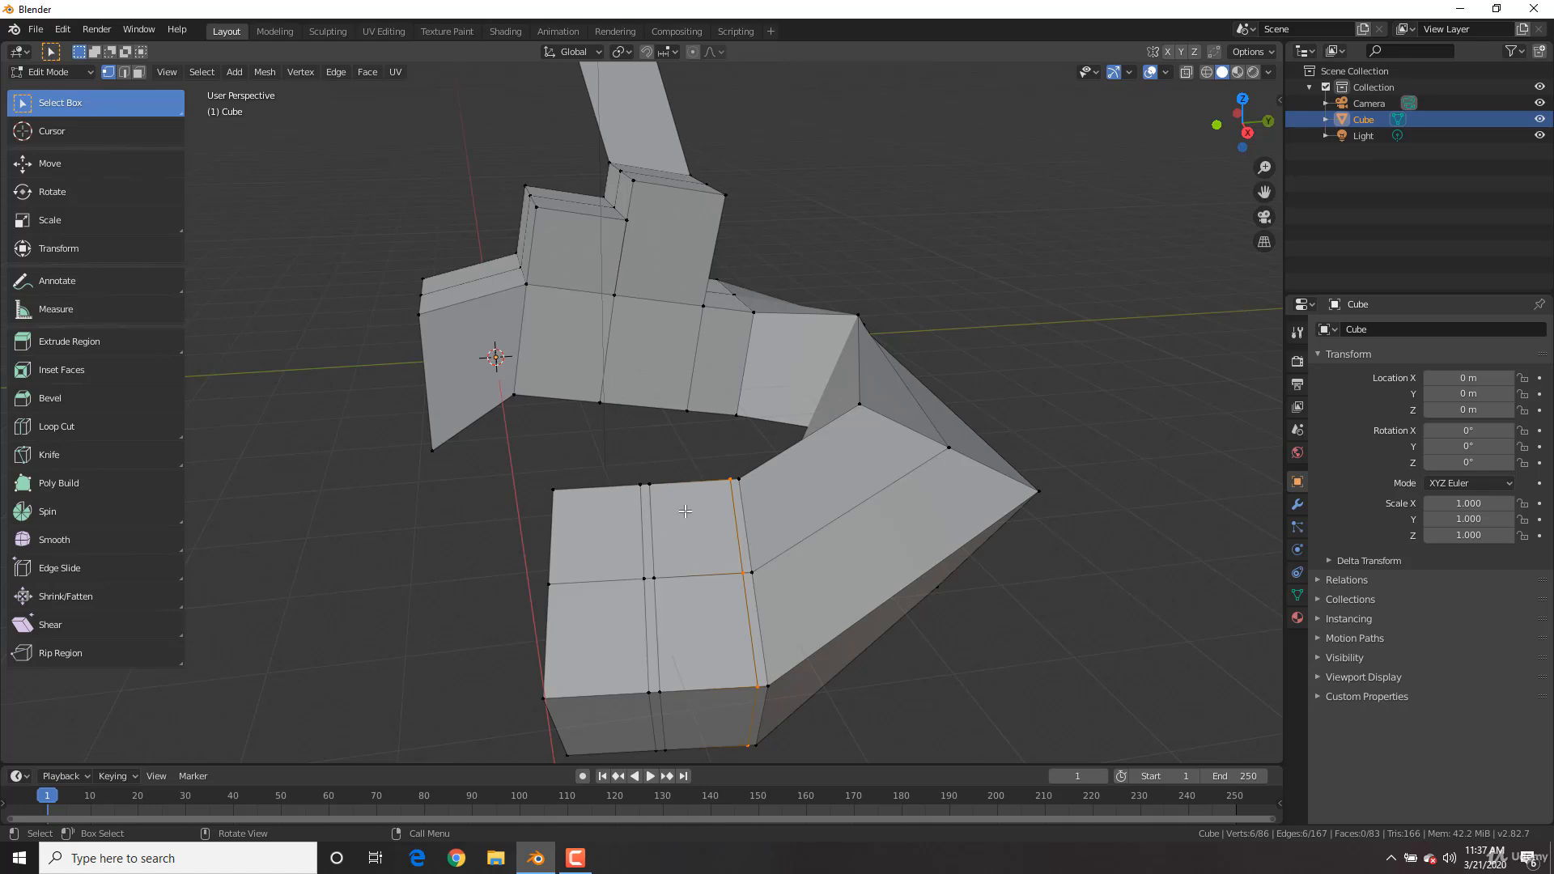
{"action": "key", "text": "2"}
{"action": "key", "text": "3"}
{"action": "left_click", "coordinate": [646, 524]}
{"action": "middle_click_drag", "start_coordinate": [646, 524], "coordinate": [793, 518]}
{"action": "key", "text": "e"}
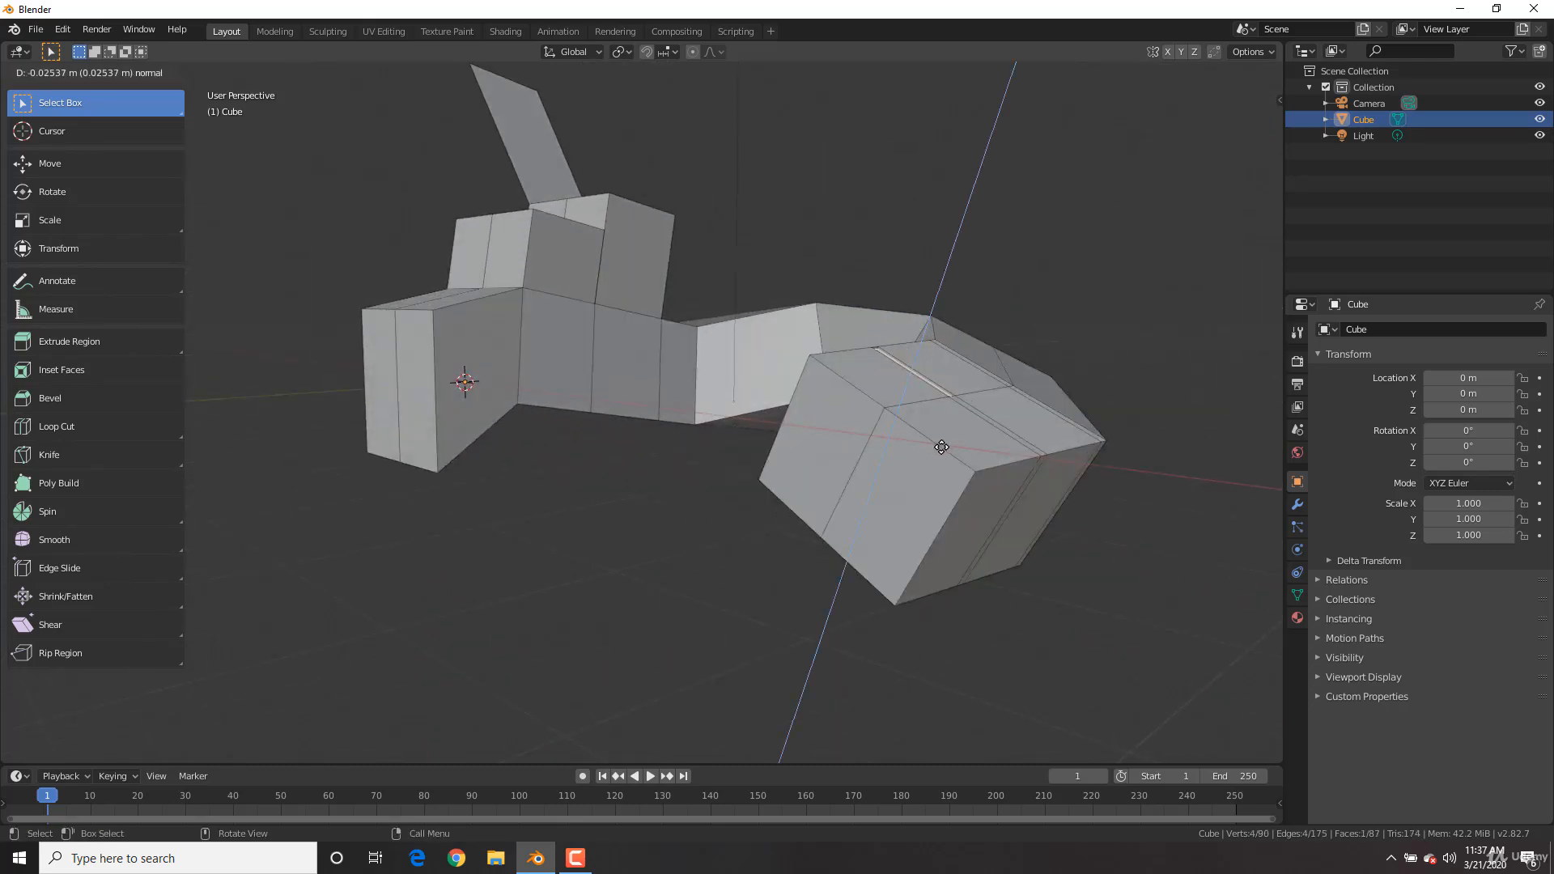
{"action": "left_click", "coordinate": [1001, 383]}
Step: Extrude the narrow top face beside the upright fin inward, forming a thin groove across the arm's end block
{"action": "left_click", "coordinate": [978, 412]}
{"action": "key", "text": "e"}
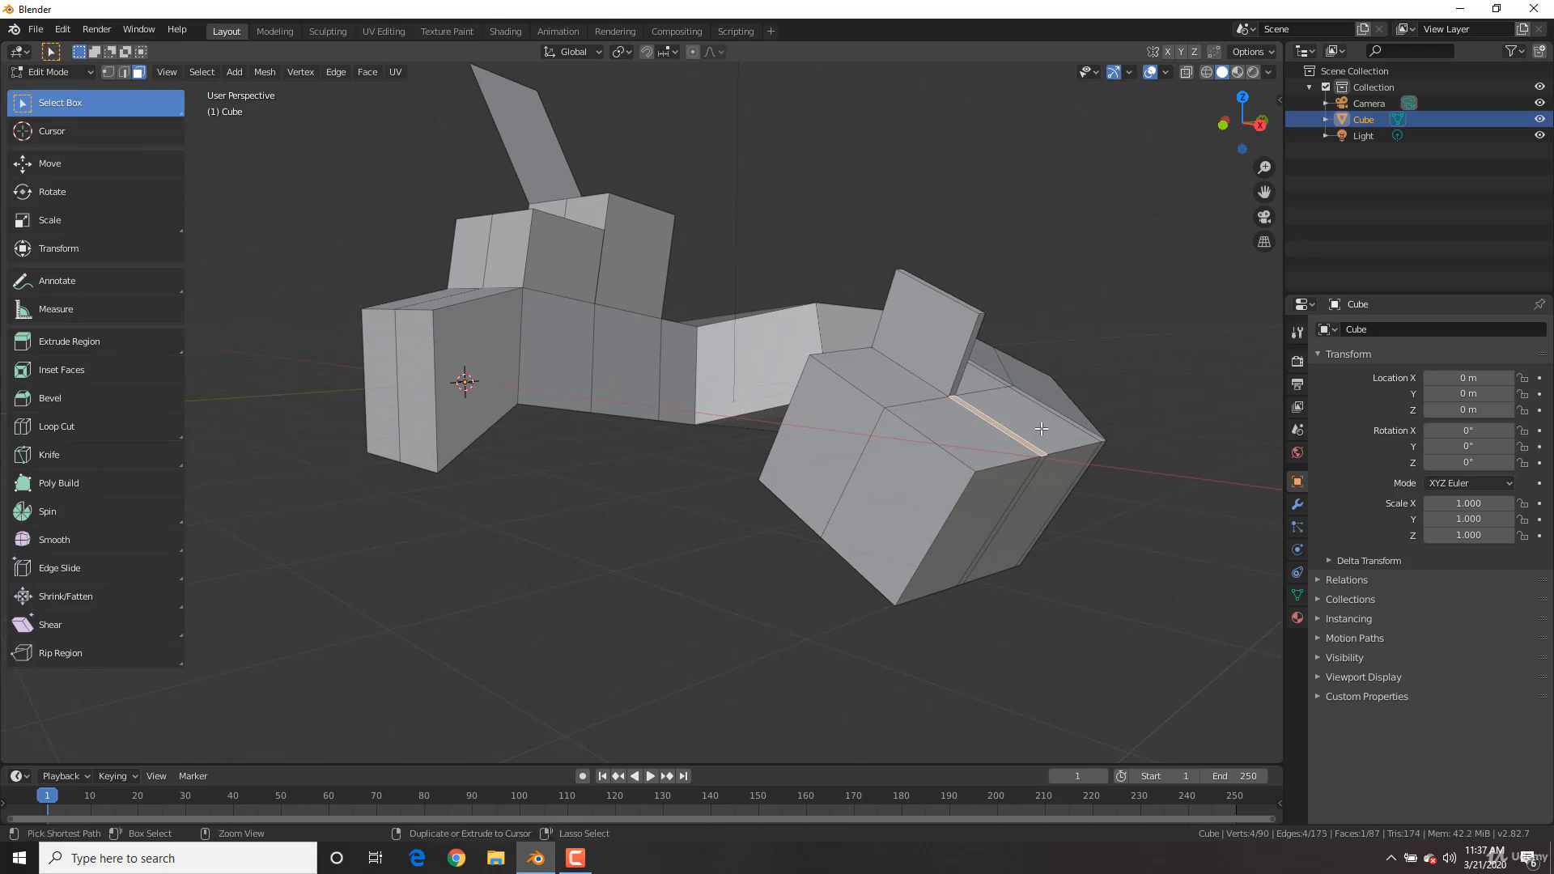
{"action": "left_click", "coordinate": [1008, 417]}
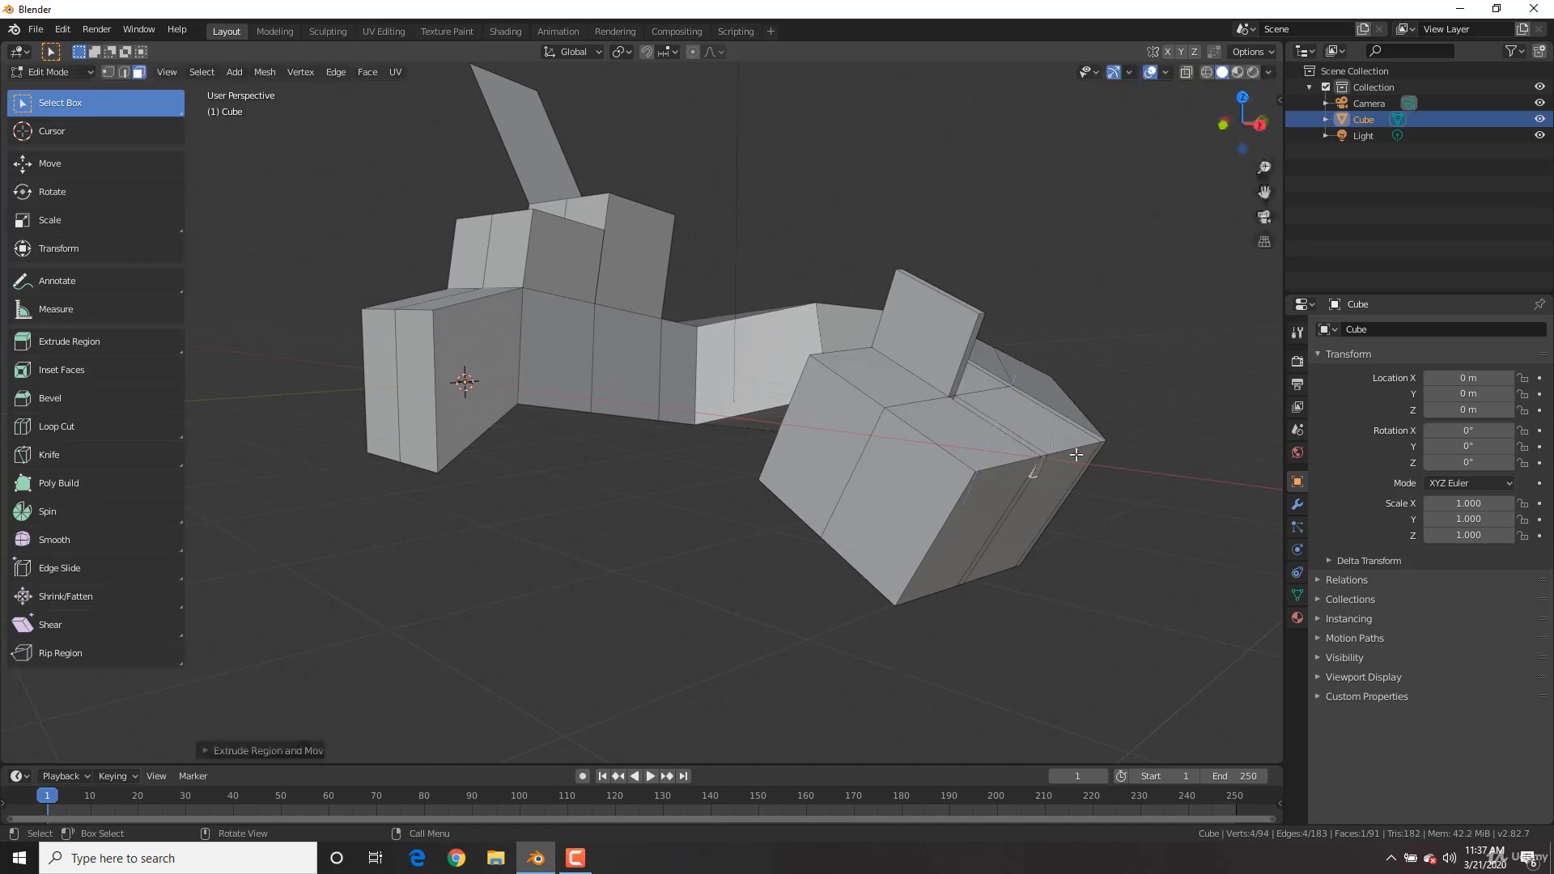
{"action": "key", "text": "s"}
{"action": "left_click", "coordinate": [1062, 488]}
Step: Examine the fin, the groove and the rest of the mesh from several sides, briefly toggling out of Edit Mode
{"action": "middle_click_drag", "start_coordinate": [1062, 488], "coordinate": [942, 489]}
{"action": "key", "text": "Tab"}
{"action": "key", "text": "Tab"}
{"action": "middle_click_drag", "start_coordinate": [813, 499], "coordinate": [886, 517]}
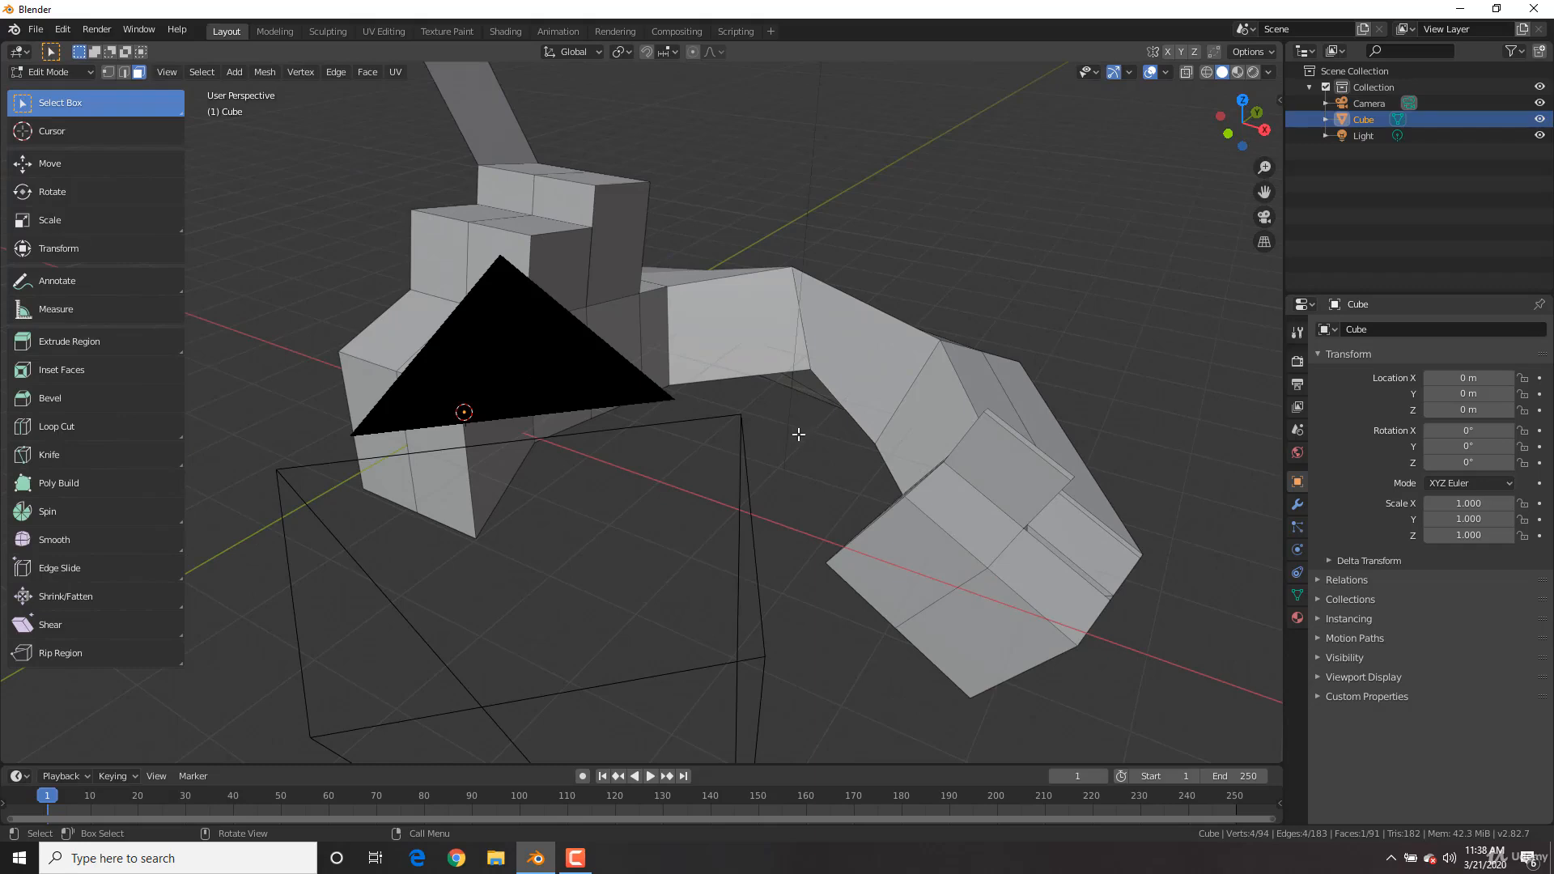
{"action": "middle_click_drag", "start_coordinate": [825, 406], "coordinate": [693, 398]}
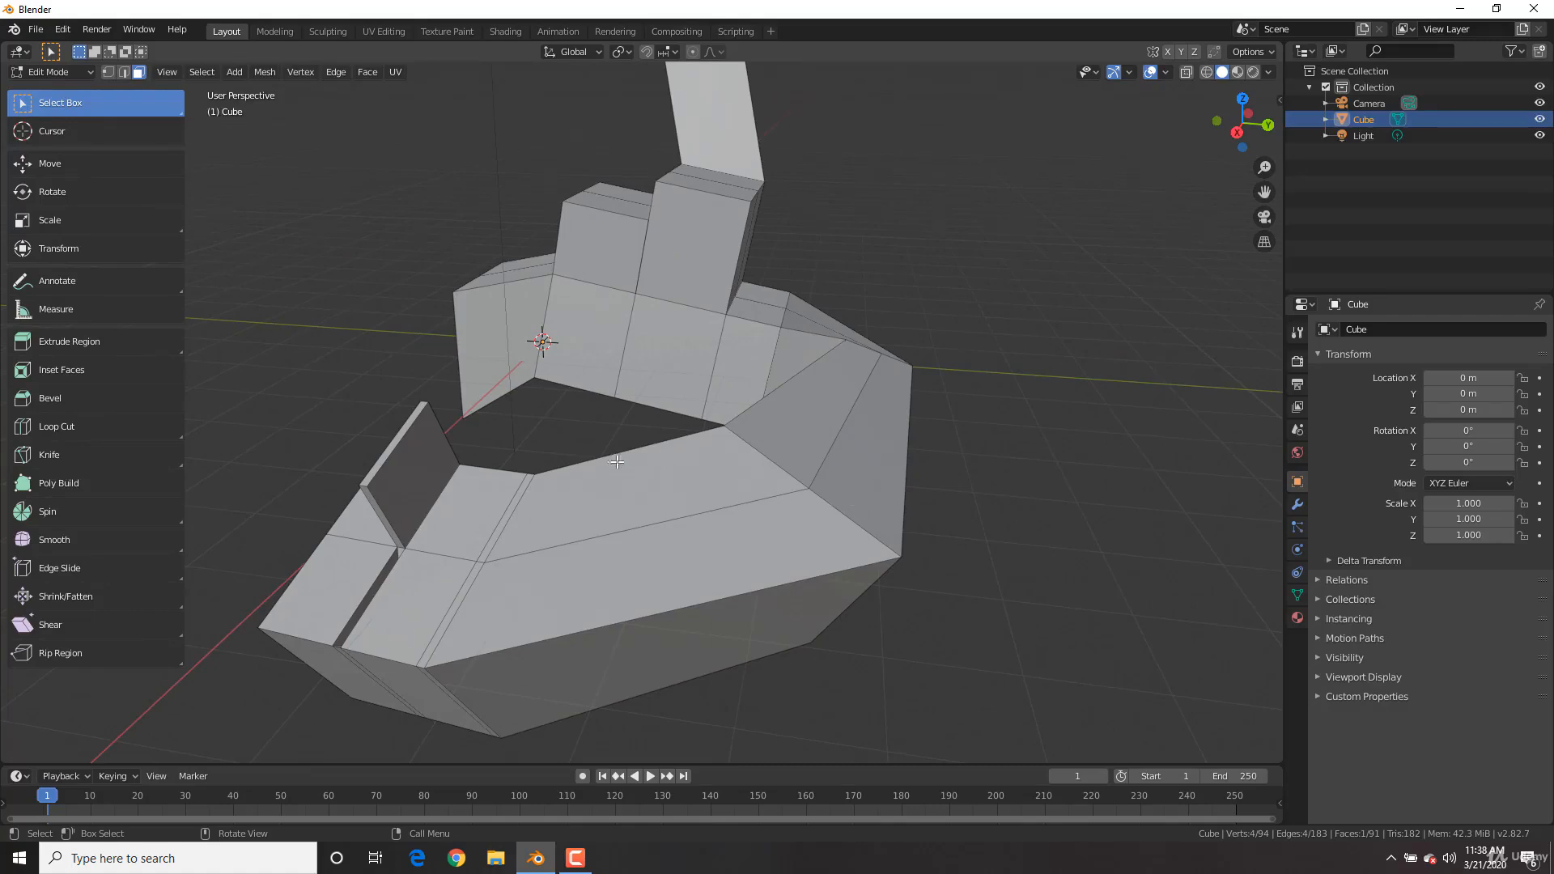
{"action": "middle_click_drag", "start_coordinate": [399, 387], "coordinate": [626, 390]}
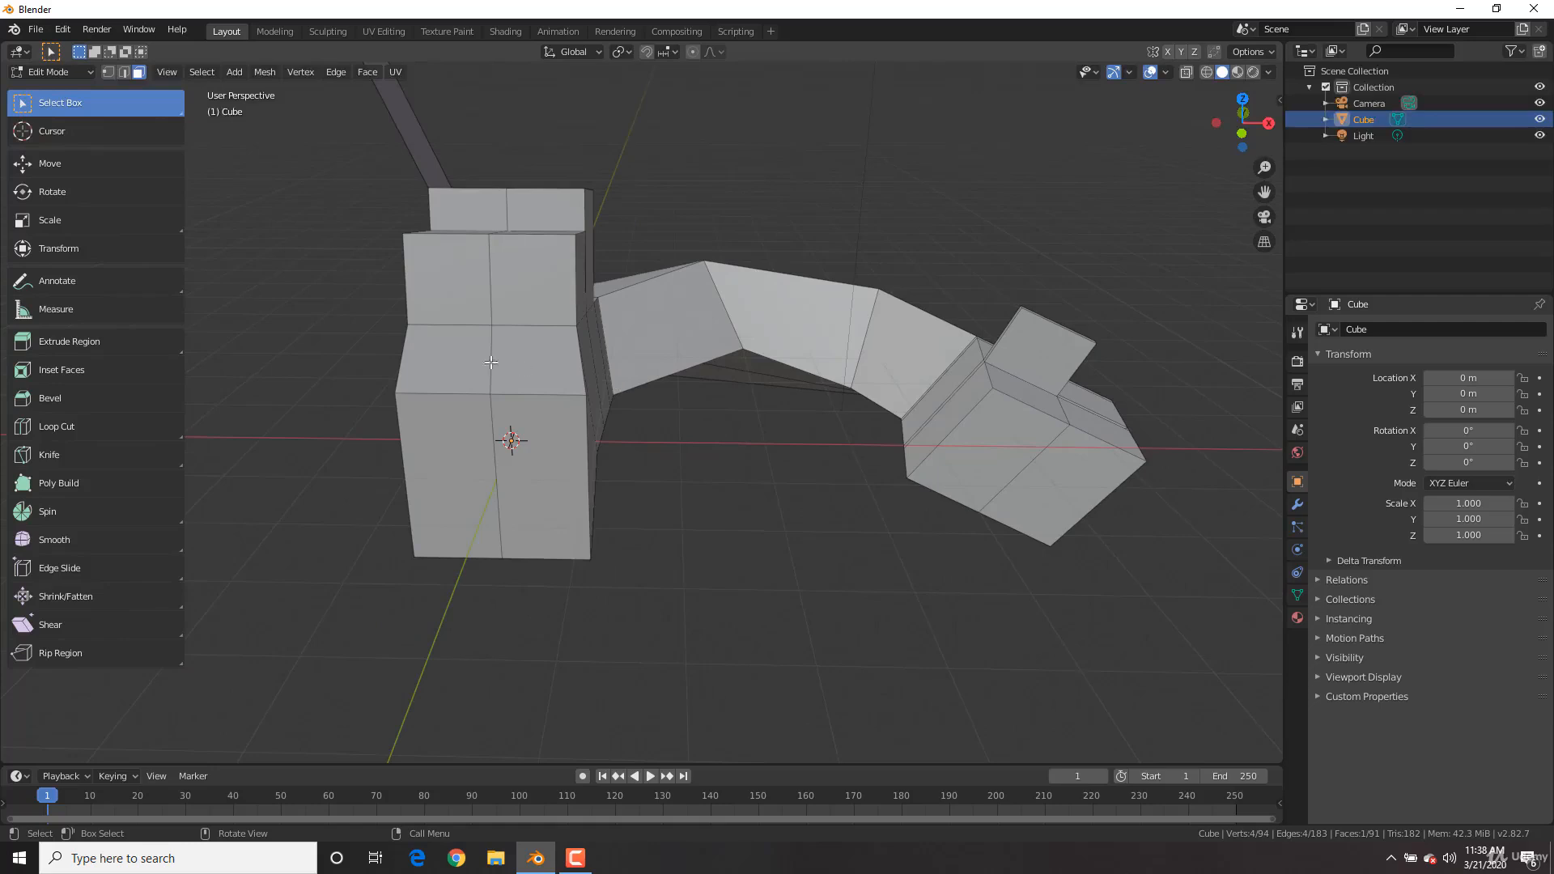
{"action": "middle_click_drag", "start_coordinate": [651, 401], "coordinate": [572, 424]}
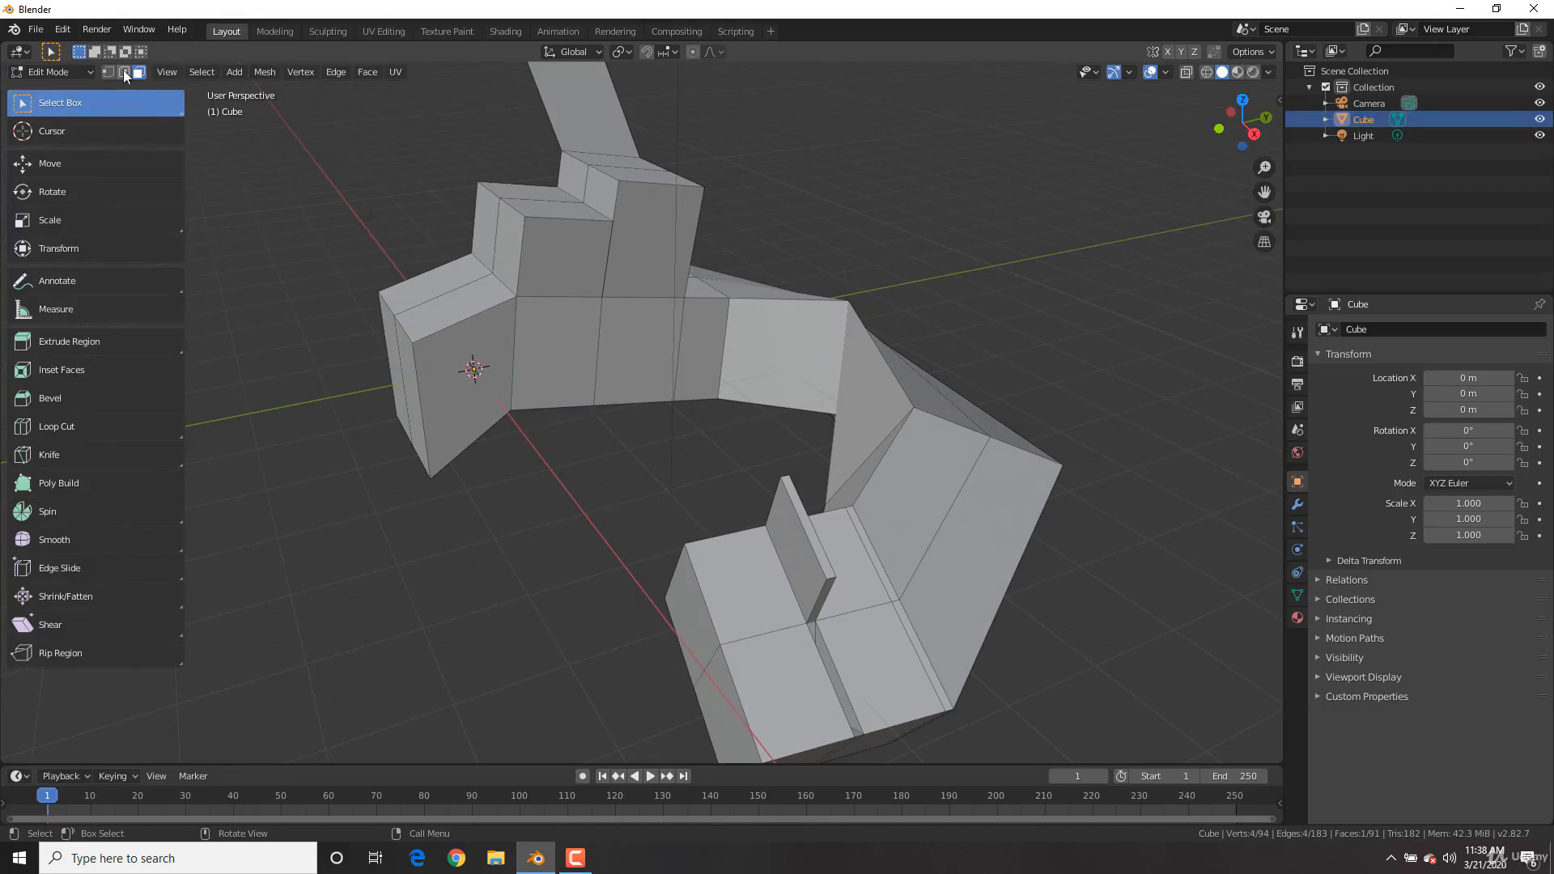
{"action": "middle_click_drag", "start_coordinate": [858, 444], "coordinate": [954, 473]}
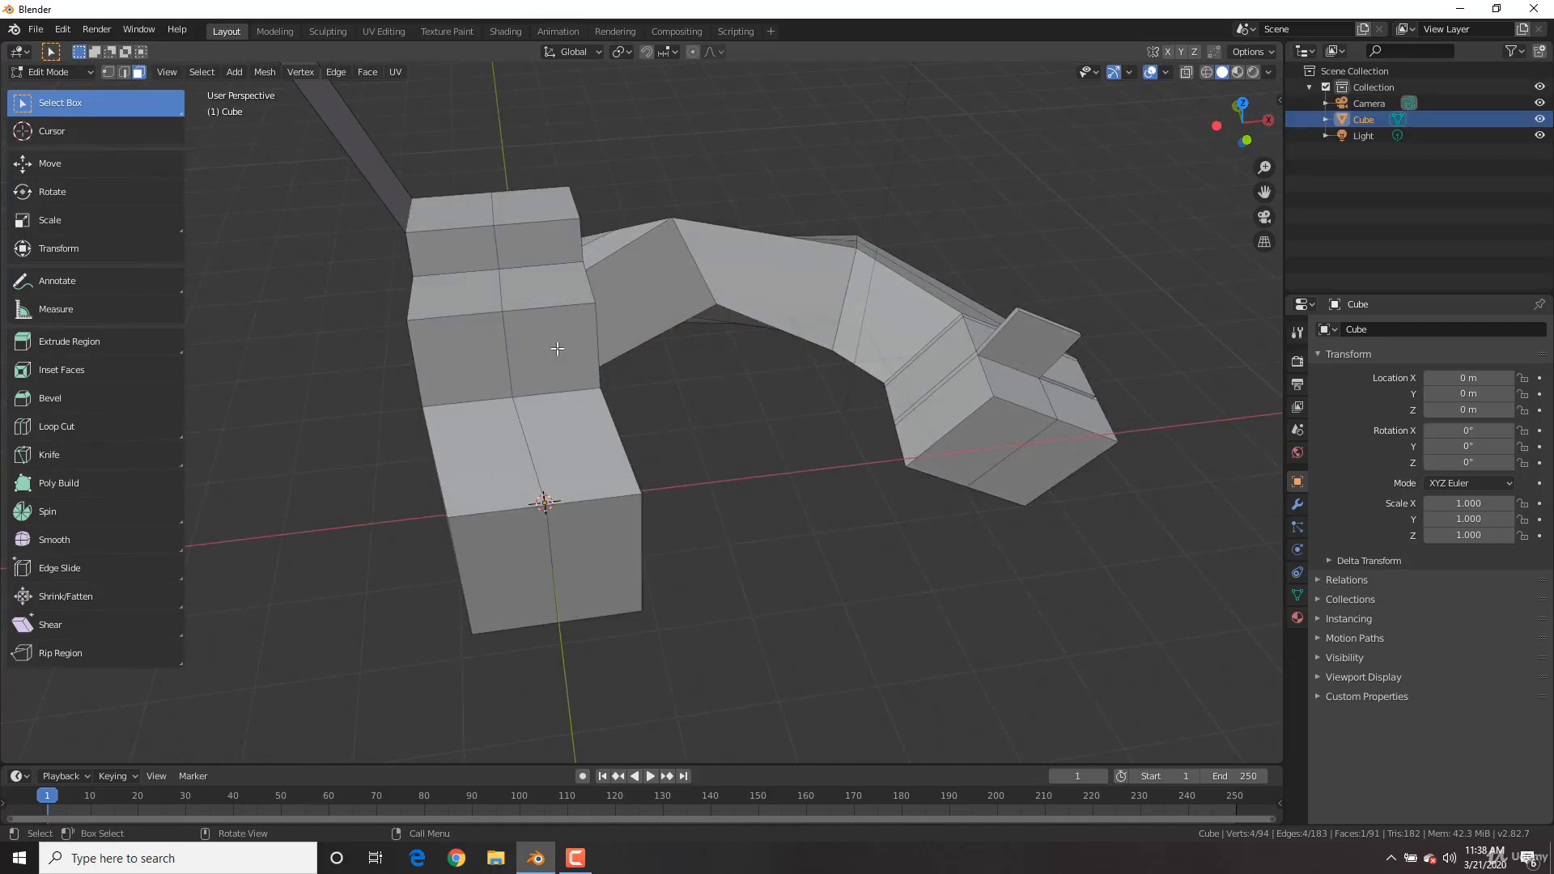
Step: Extrude the front face nearer the arm on the head's middle tier in place and scale it down into an inset square
{"action": "left_click", "coordinate": [558, 348]}
{"action": "scroll", "coordinate": [680, 401], "scroll_direction": "up", "scroll_amount": 3}
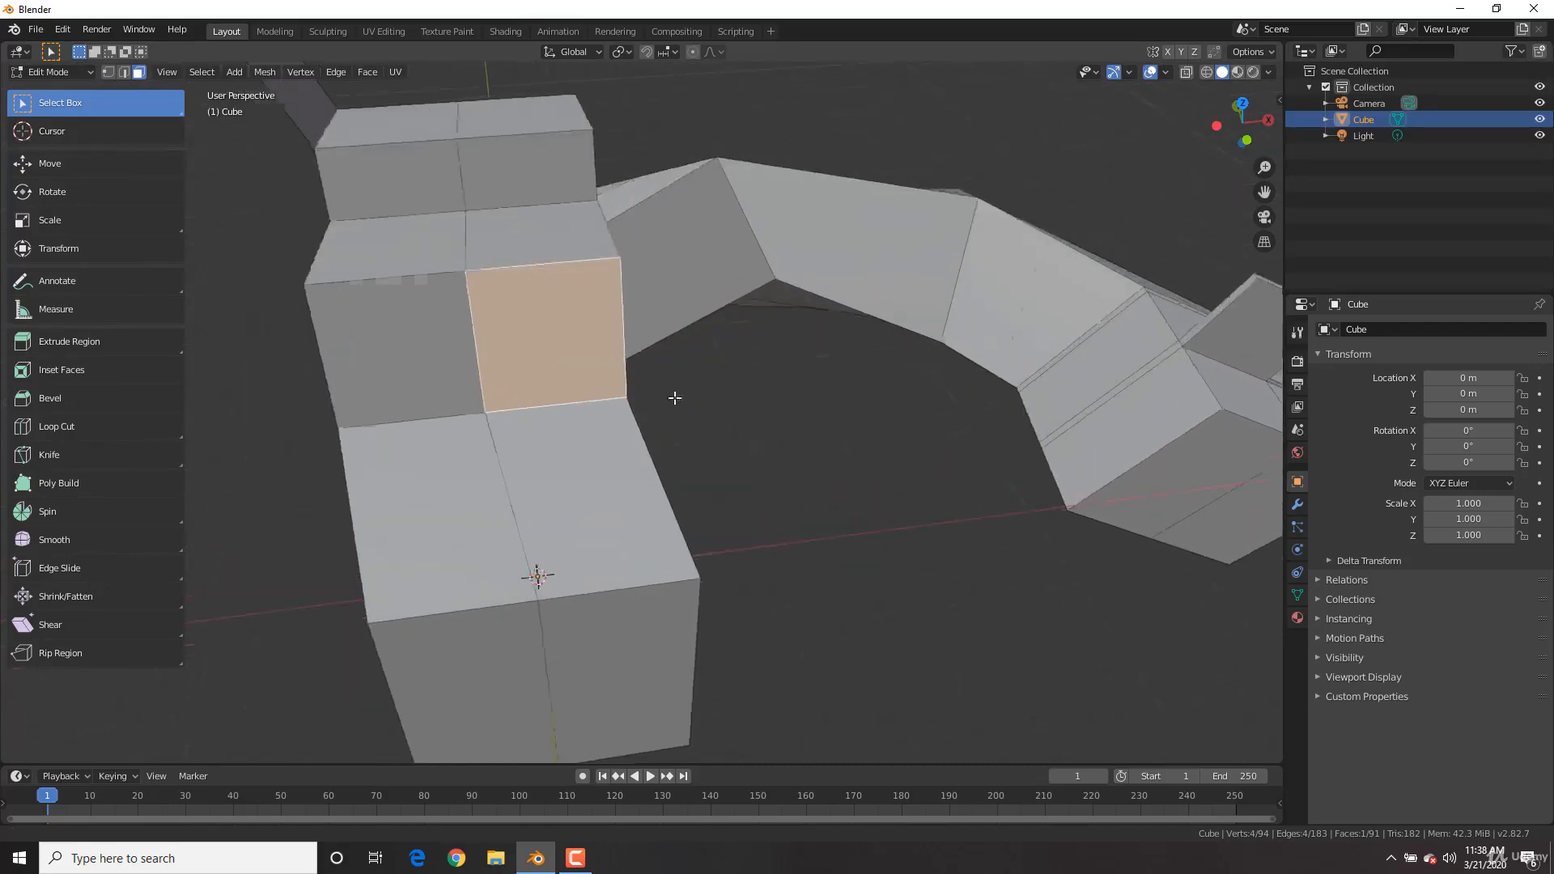
{"action": "key", "text": "e"}
{"action": "left_click", "coordinate": [812, 358]}
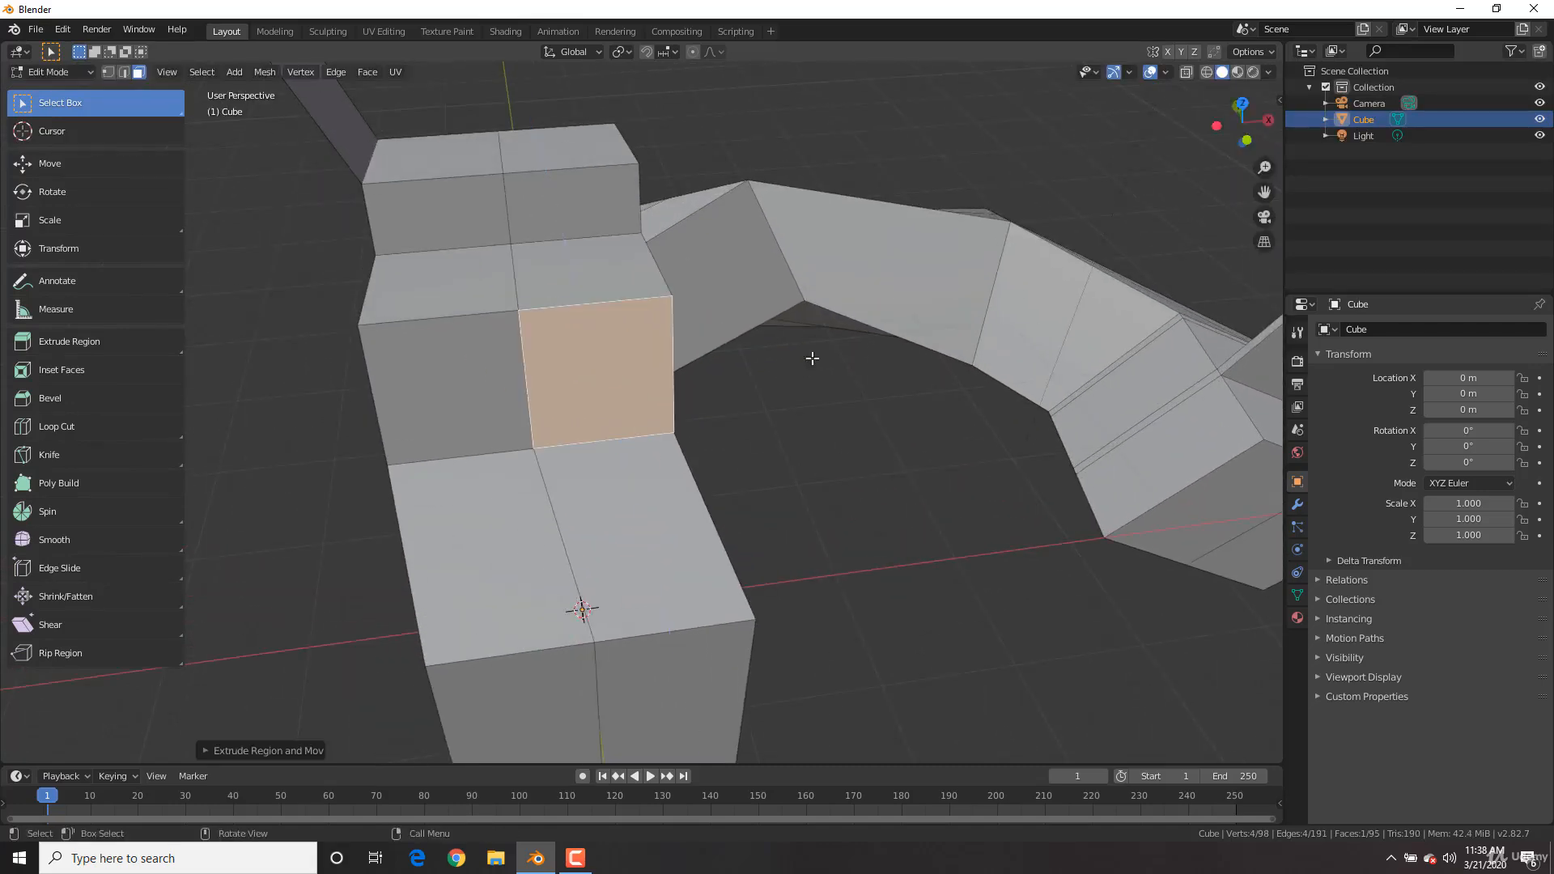
{"action": "key", "text": "s"}
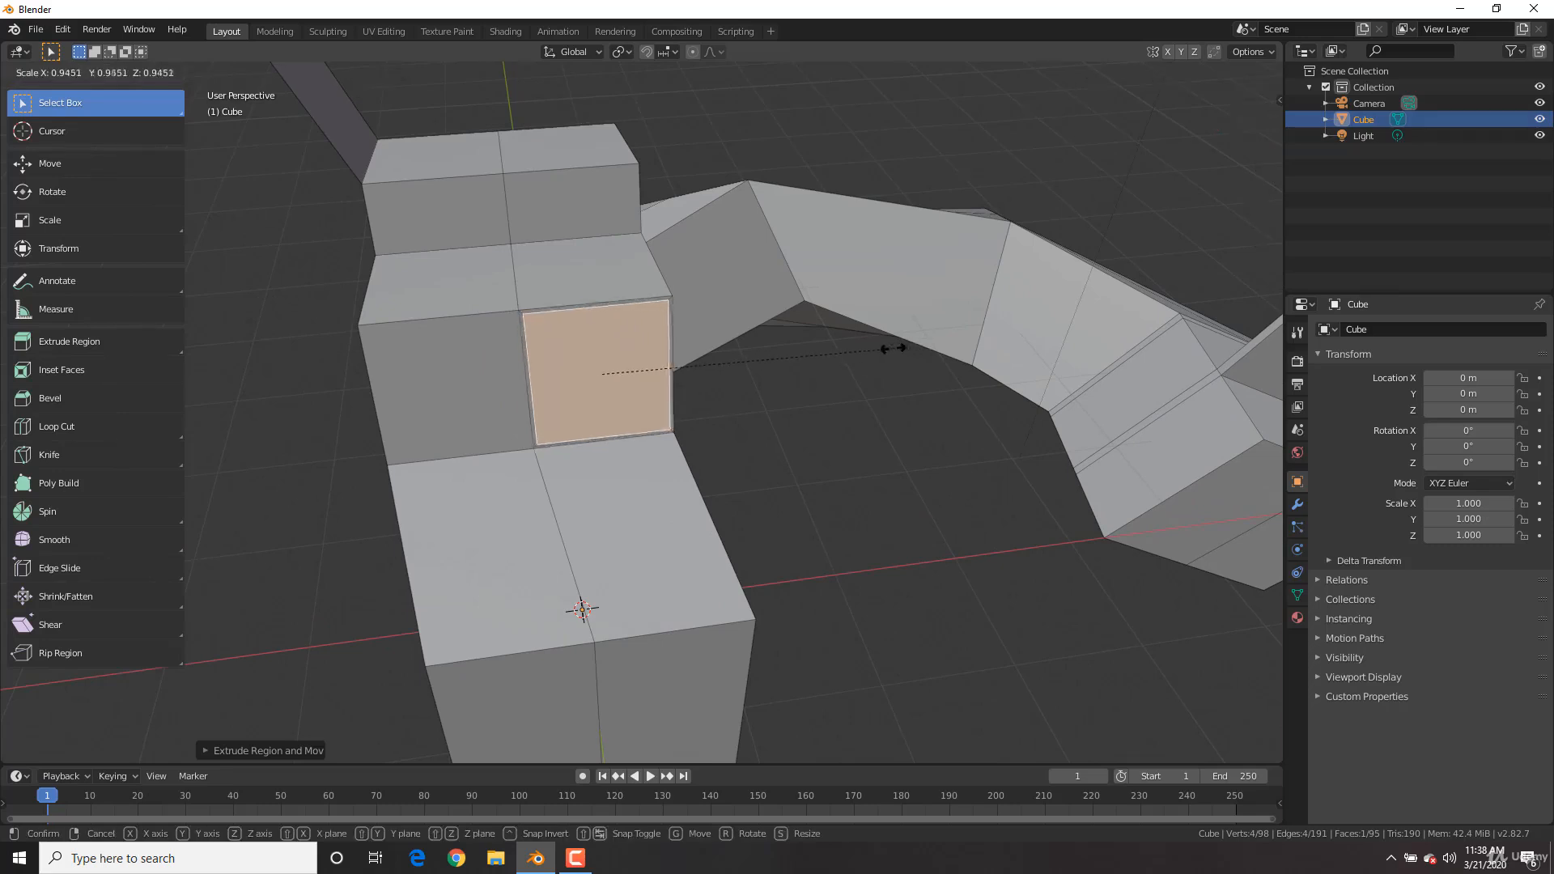
{"action": "left_click", "coordinate": [808, 361]}
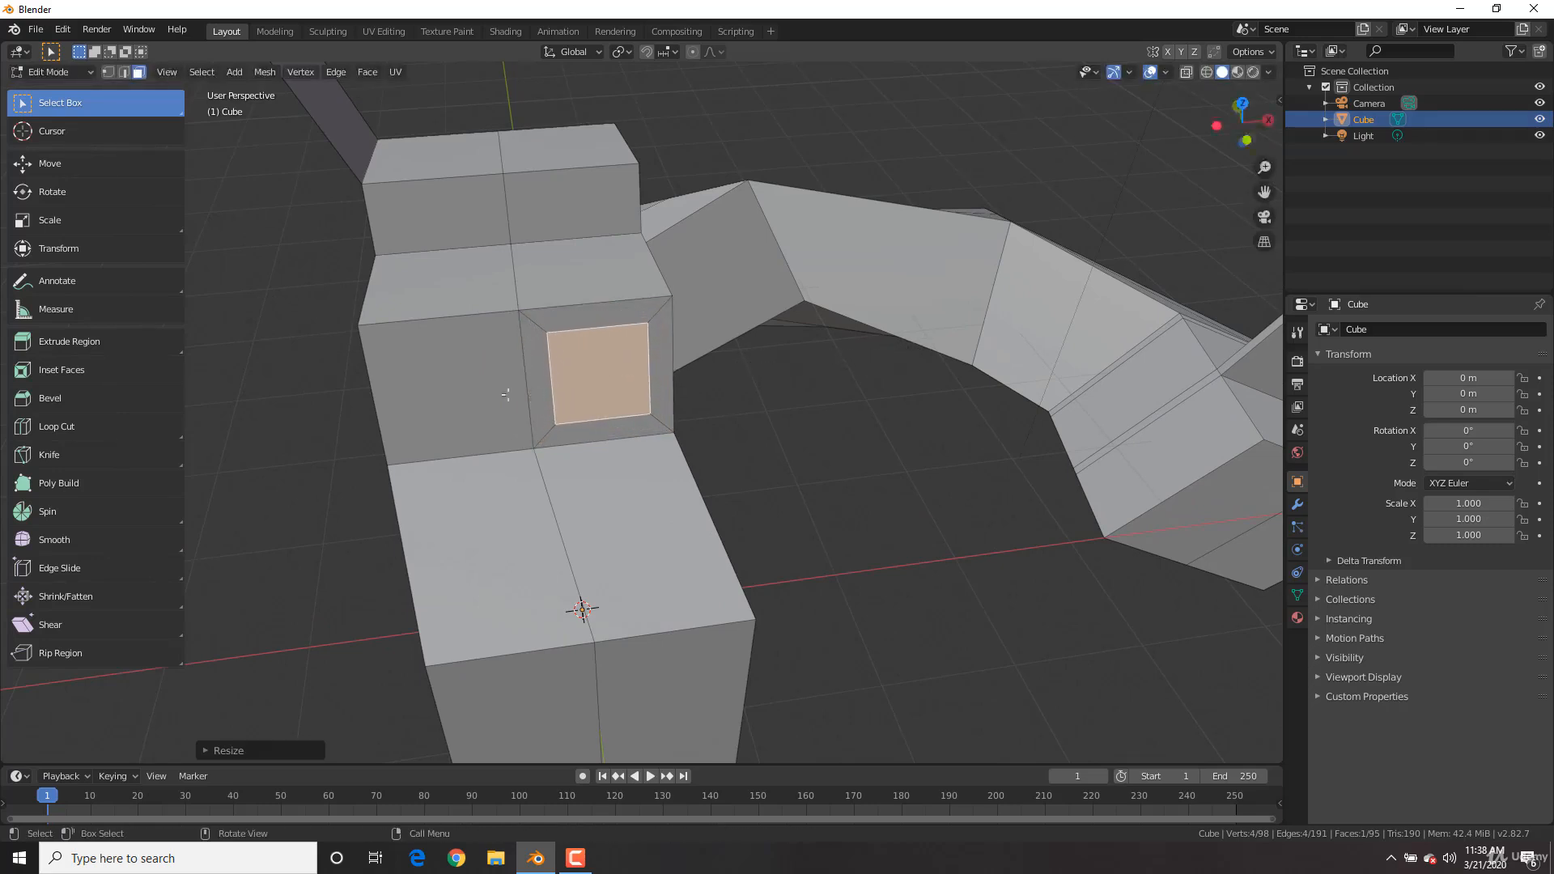
Step: Extrude the adjacent front face on the same tier in place and scale it to about 0.77 as a second inset
{"action": "left_click", "coordinate": [470, 396]}
{"action": "key", "text": "e"}
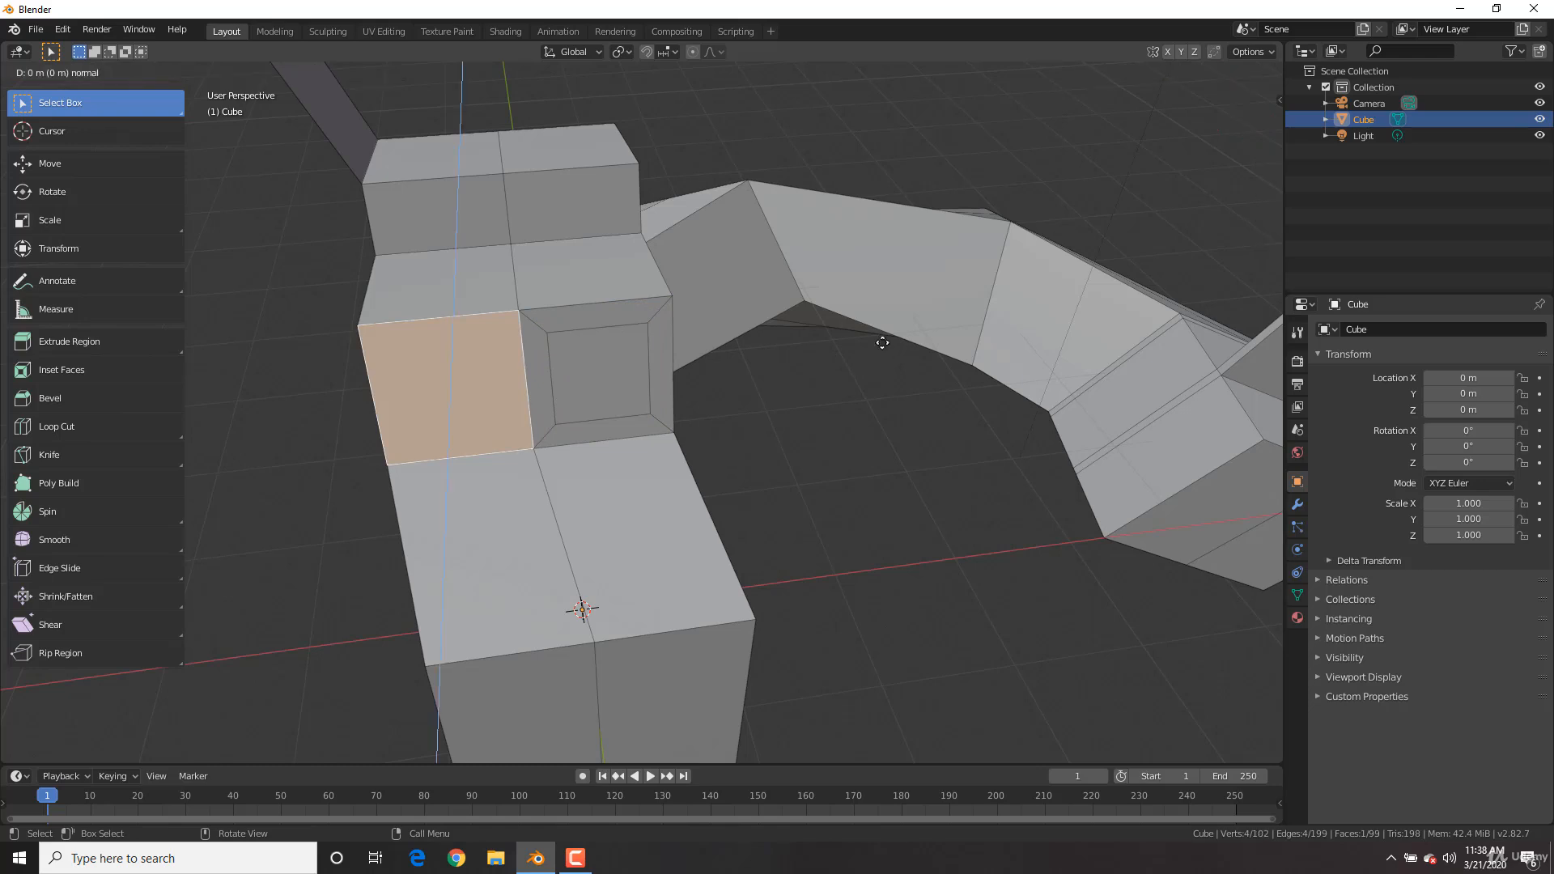
{"action": "right_click", "coordinate": [868, 311]}
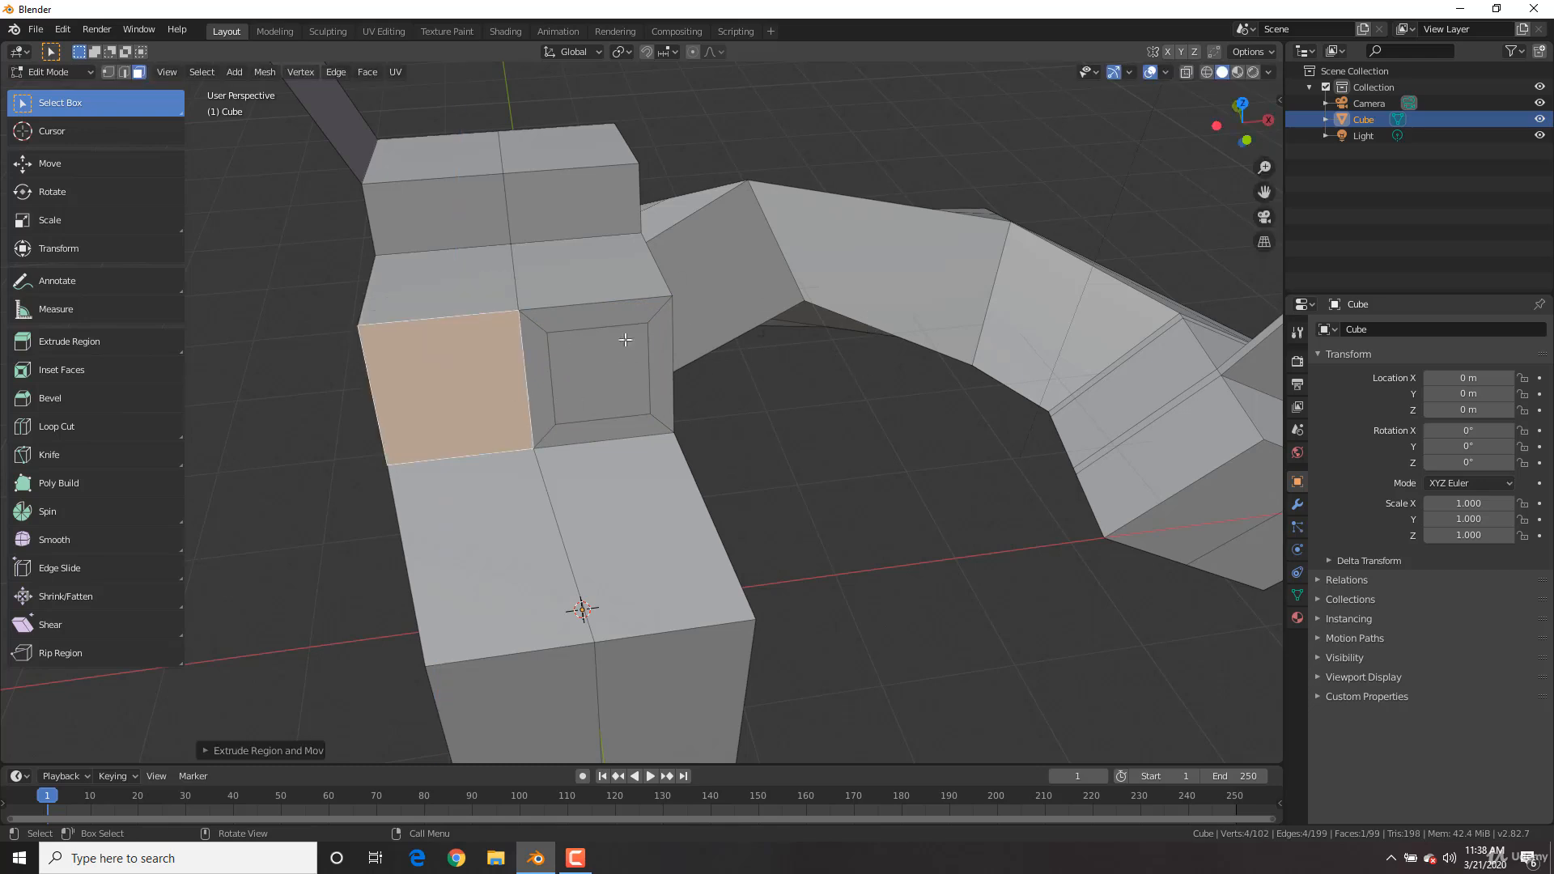
{"action": "key", "text": "s"}
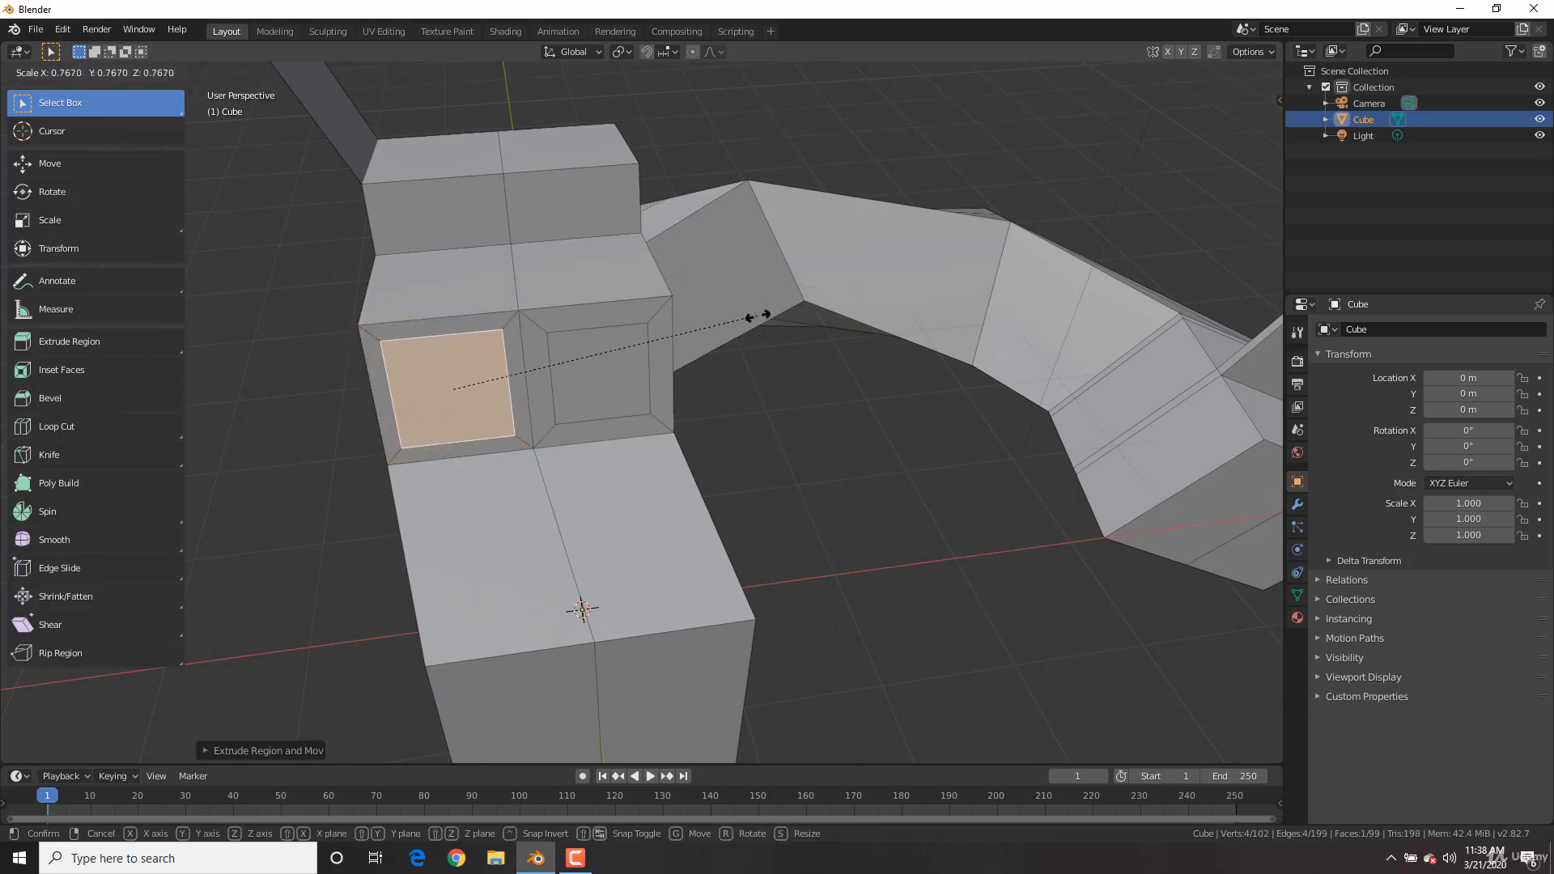
{"action": "left_click", "coordinate": [751, 318]}
Step: Extrude both inset faces together into the head to form recessed eye sockets, and check them in Object Mode
{"action": "left_click", "coordinate": [578, 379], "text": "shift"}
{"action": "middle_click_drag", "start_coordinate": [578, 379], "coordinate": [629, 423]}
{"action": "key", "text": "e"}
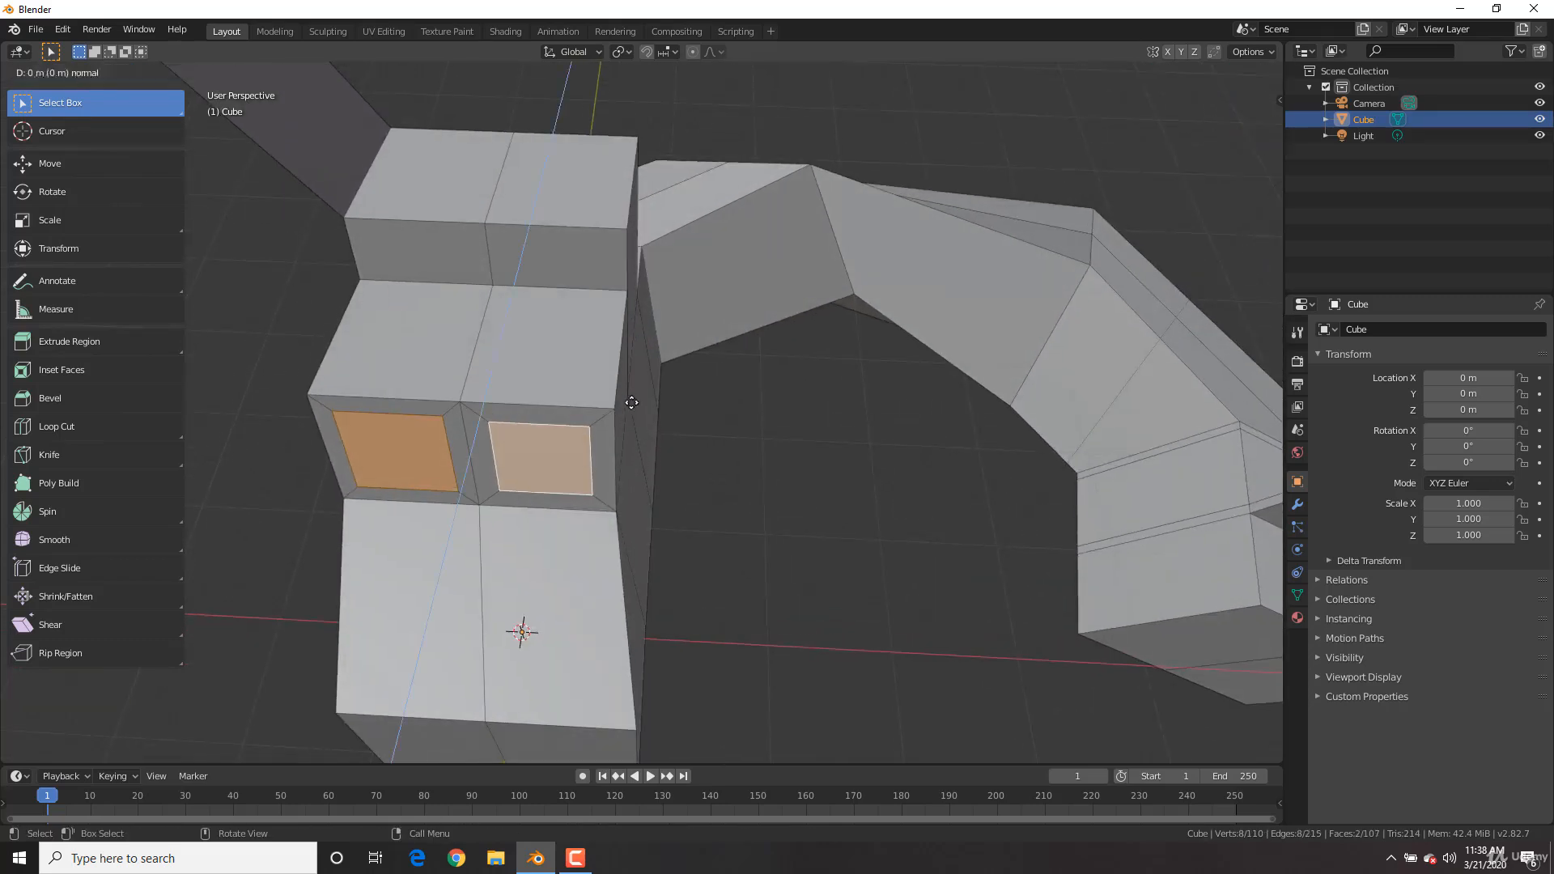
{"action": "left_click", "coordinate": [657, 389]}
{"action": "key", "text": "Tab"}
{"action": "scroll", "coordinate": [687, 415], "scroll_direction": "down", "scroll_amount": 5}
{"action": "middle_click_drag", "start_coordinate": [690, 417], "coordinate": [780, 434]}
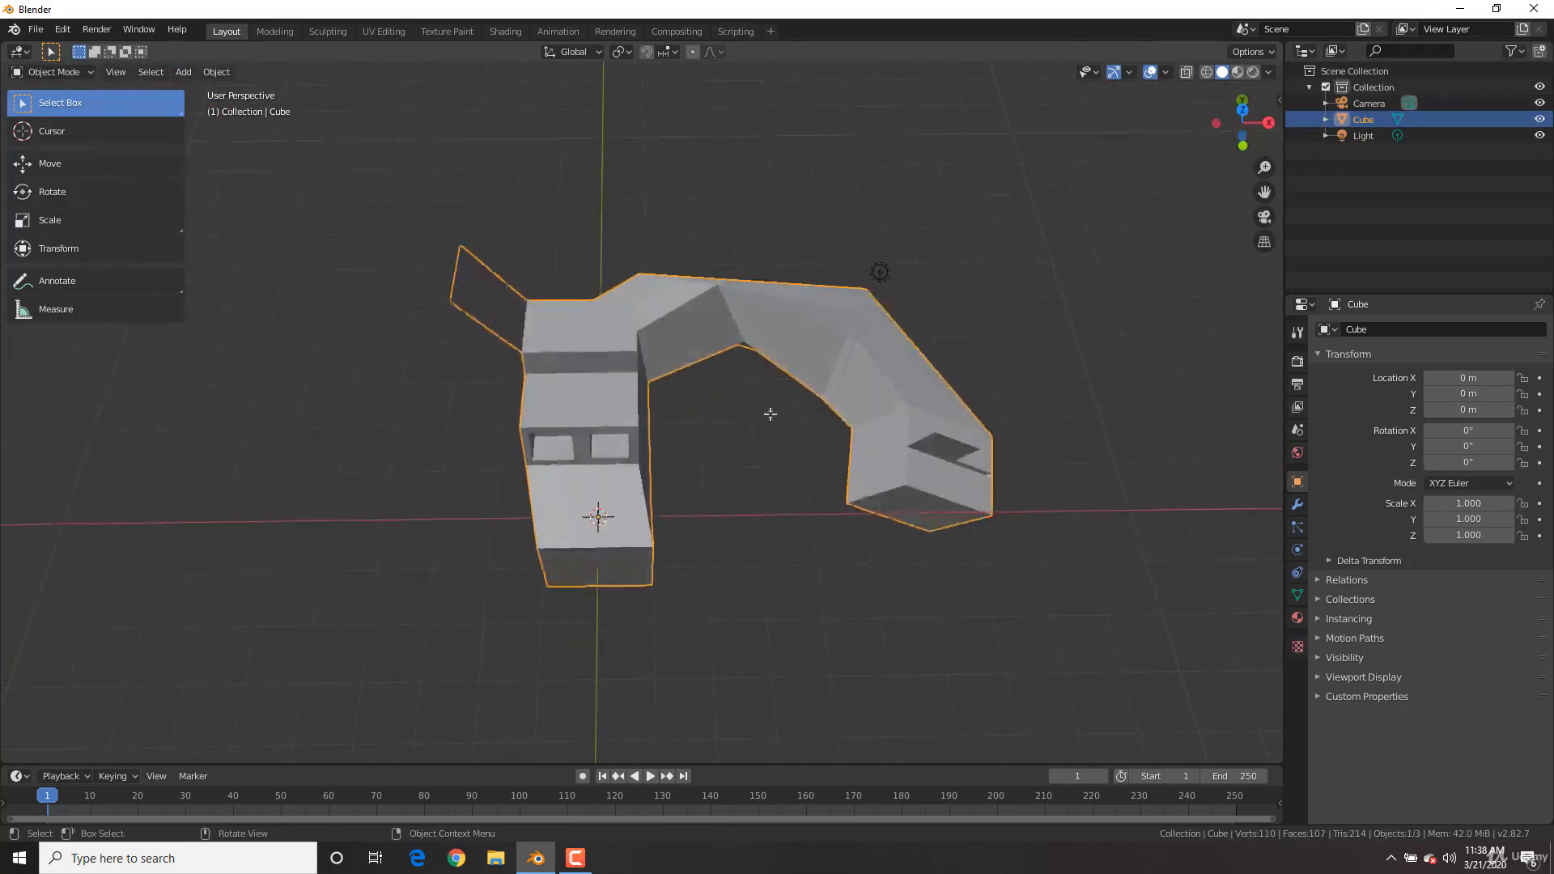
Step: In edge select mode, extrude the head's top side edge opposite the existing antenna about 2.3 m up and outward as a second antenna
{"action": "key", "text": "Tab"}
{"action": "scroll", "coordinate": [680, 281], "scroll_direction": "up", "scroll_amount": 2}
{"action": "scroll", "coordinate": [679, 281], "scroll_direction": "up", "scroll_amount": 1}
{"action": "key", "text": "2"}
{"action": "left_click", "coordinate": [637, 277]}
{"action": "middle_click_drag", "start_coordinate": [748, 316], "coordinate": [673, 253]}
{"action": "key", "text": "e"}
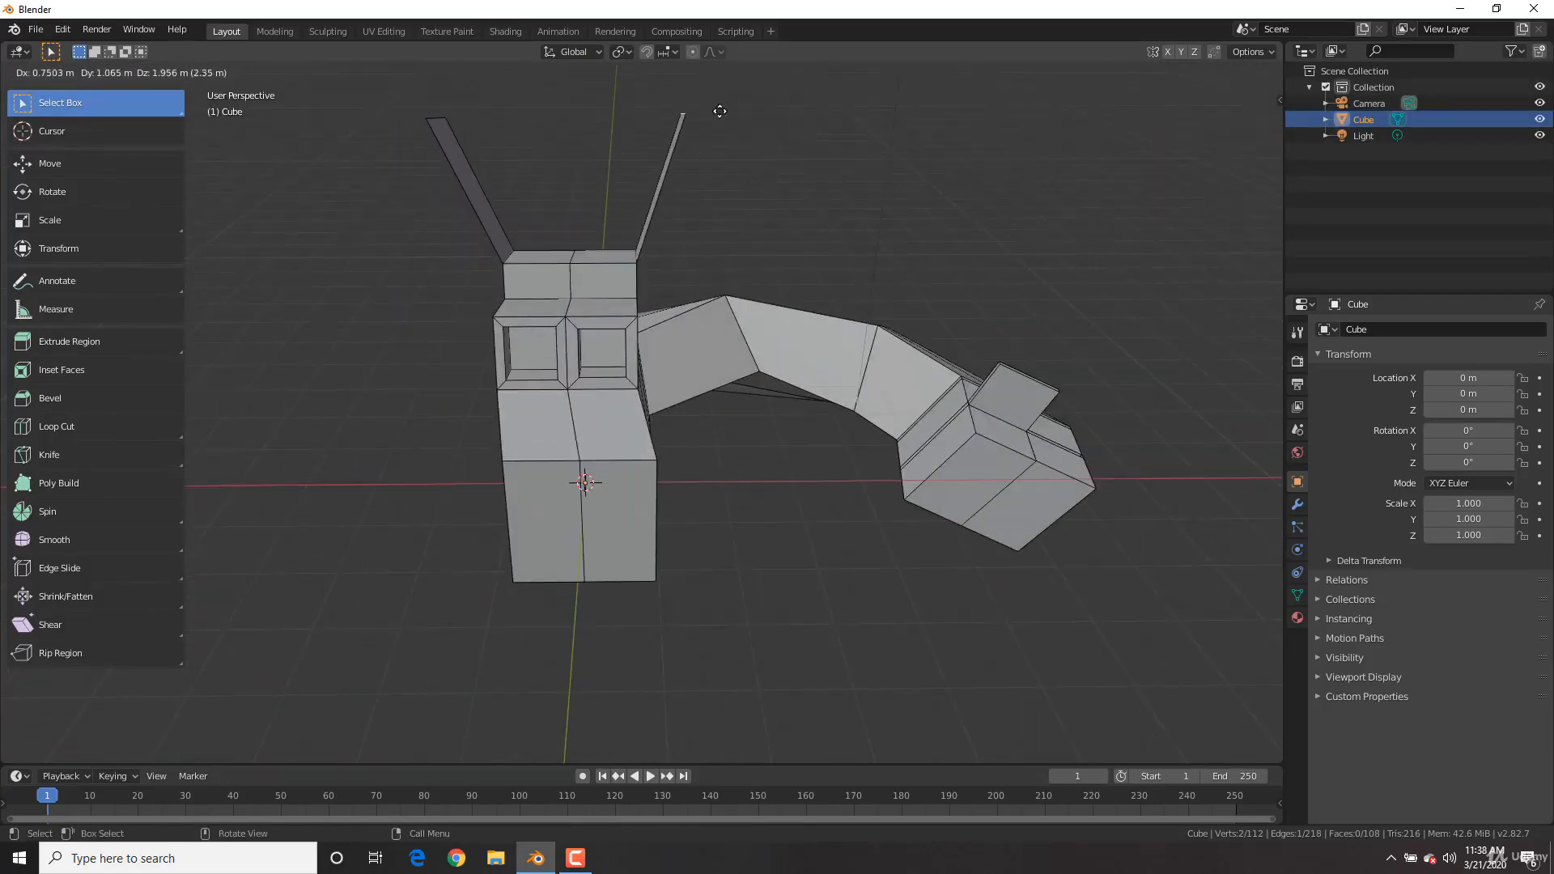
{"action": "left_click", "coordinate": [715, 121]}
Step: Return to Object Mode, deselect the mesh and inspect the finished creature from several sides
{"action": "key", "text": "Tab"}
{"action": "middle_click_drag", "start_coordinate": [798, 427], "coordinate": [750, 328]}
{"action": "left_click", "coordinate": [837, 252]}
{"action": "scroll", "coordinate": [840, 389], "scroll_direction": "up", "scroll_amount": 4}
{"action": "mouse_move", "coordinate": [840, 426]}
{"action": "middle_mouse_down"}
{"action": "mouse_move", "coordinate": [921, 426]}
{"action": "mouse_move", "coordinate": [810, 425]}
{"action": "middle_mouse_up"}
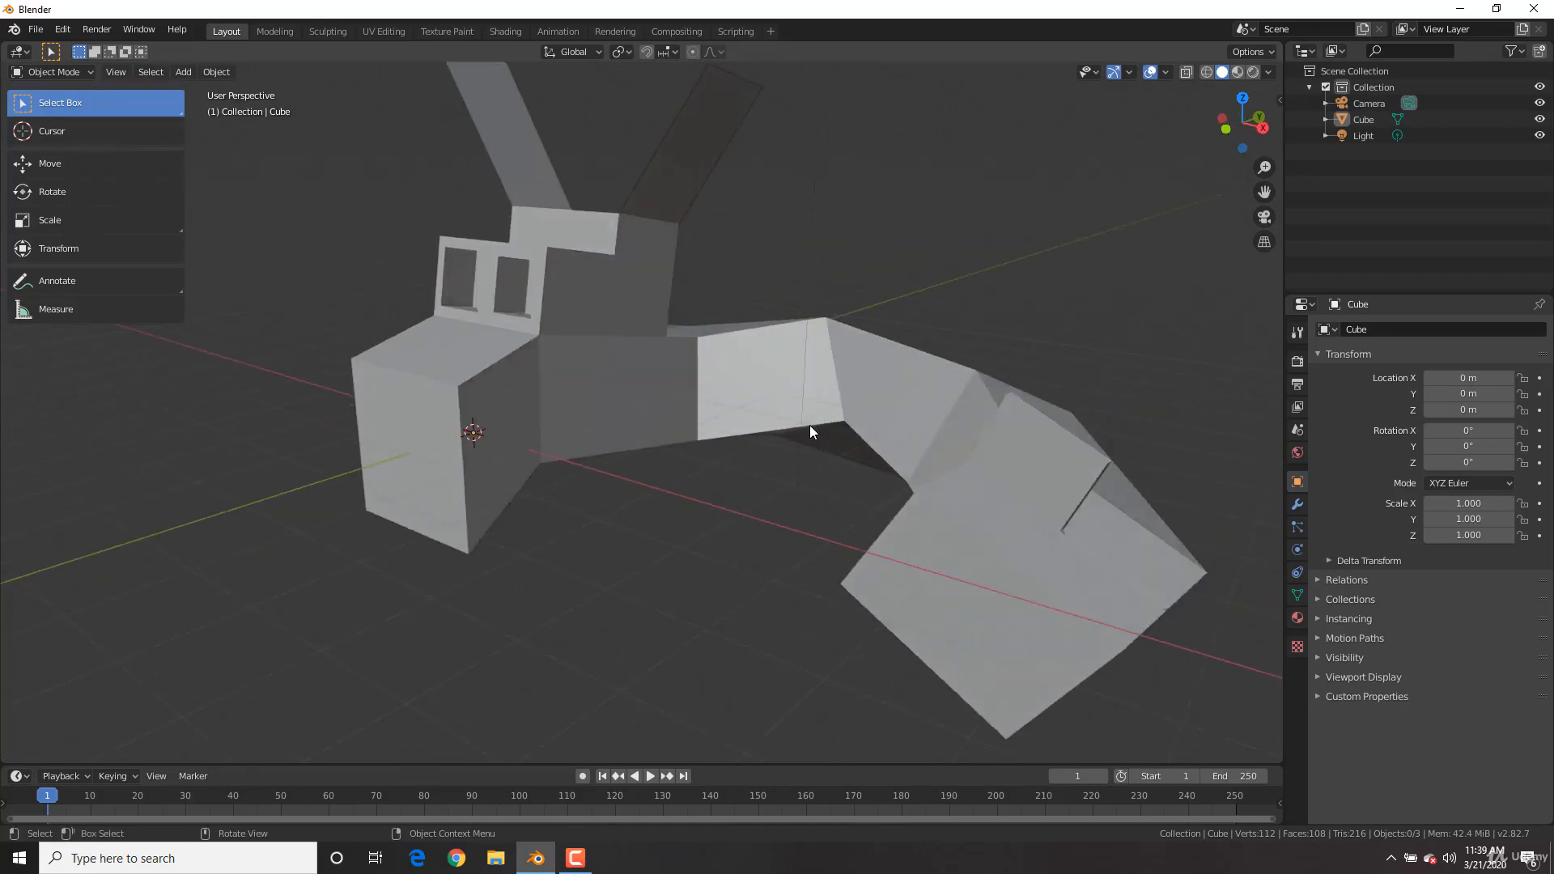
{"action": "scroll", "coordinate": [809, 421], "scroll_direction": "down", "scroll_amount": 5}
{"action": "middle_click_drag", "start_coordinate": [740, 473], "coordinate": [814, 445]}
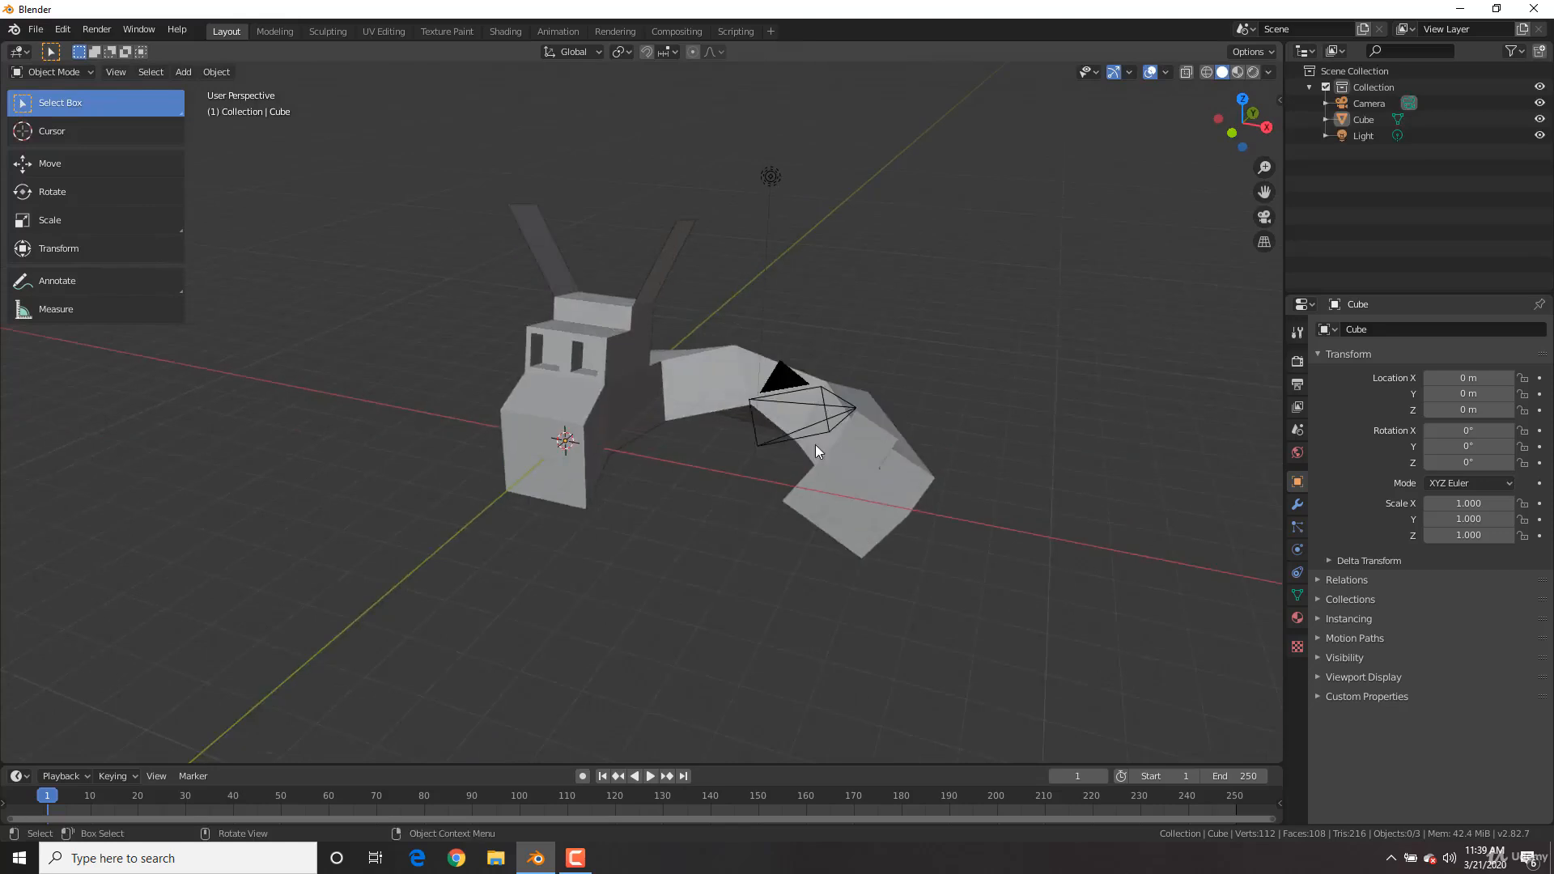